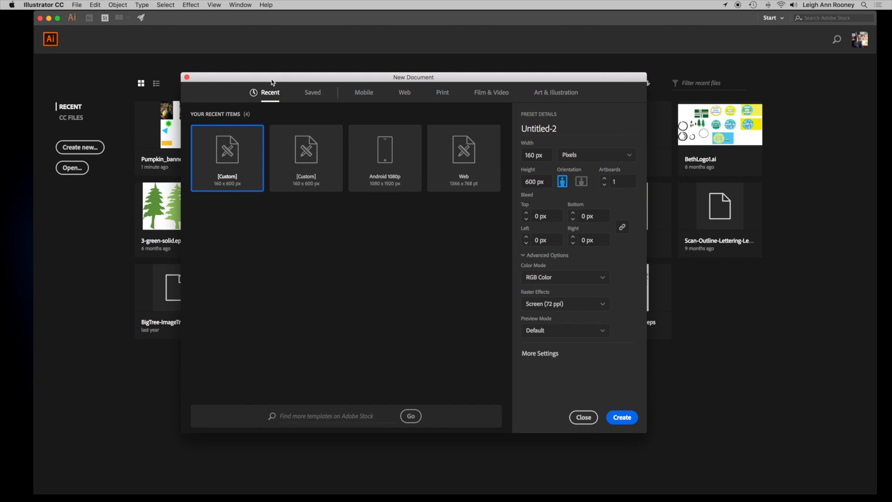
- Create a new Web document with width 160 px and height 600 px
drag(278, 73, 309, 56)
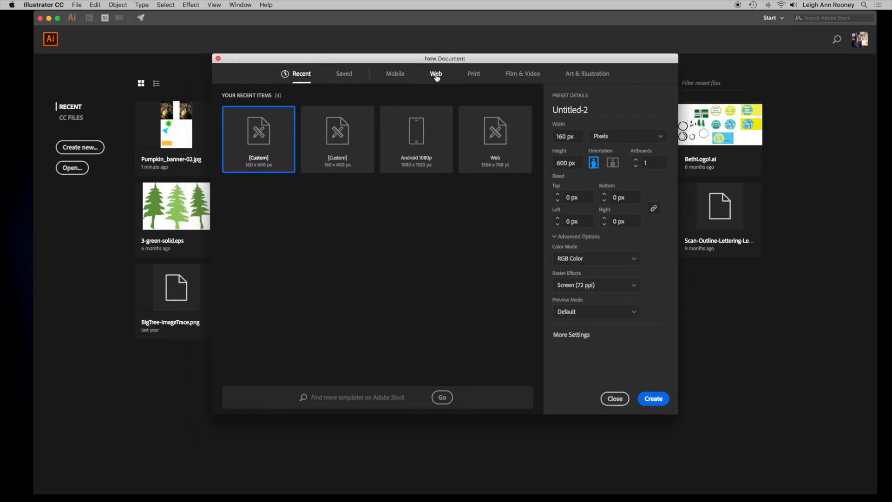
click(436, 77)
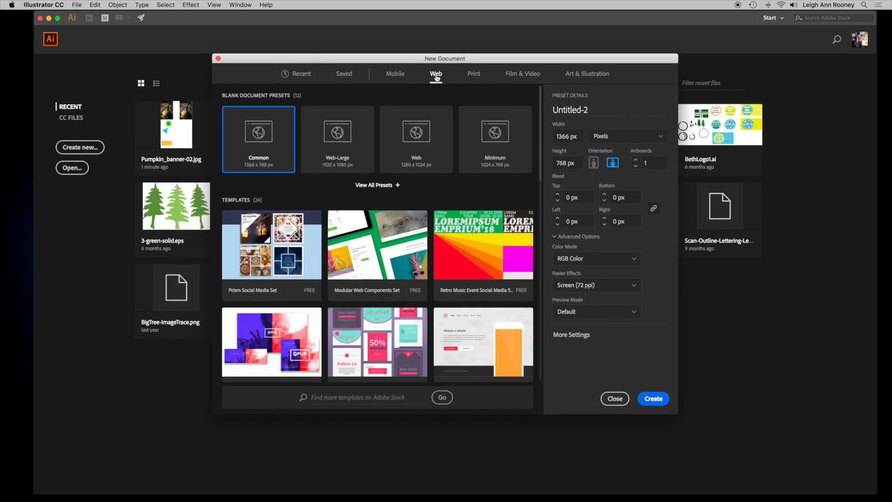
double_click(571, 136)
text(160)
key(Tab)
text(6)
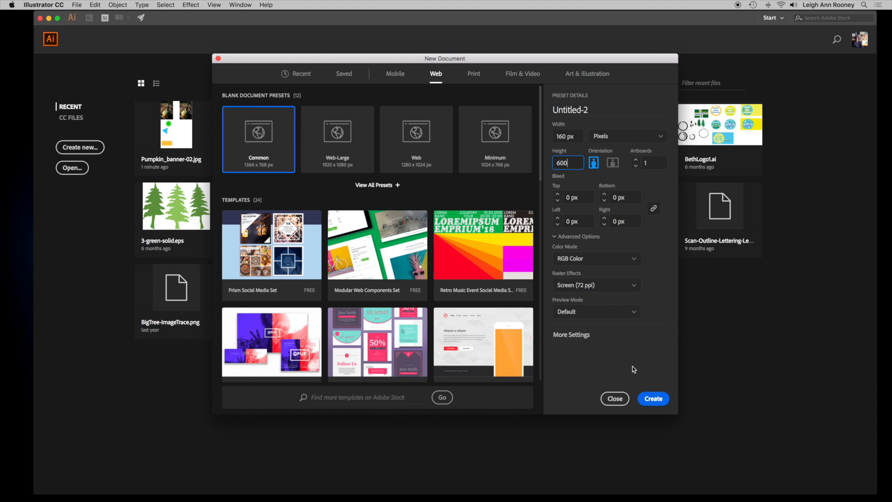
click(649, 399)
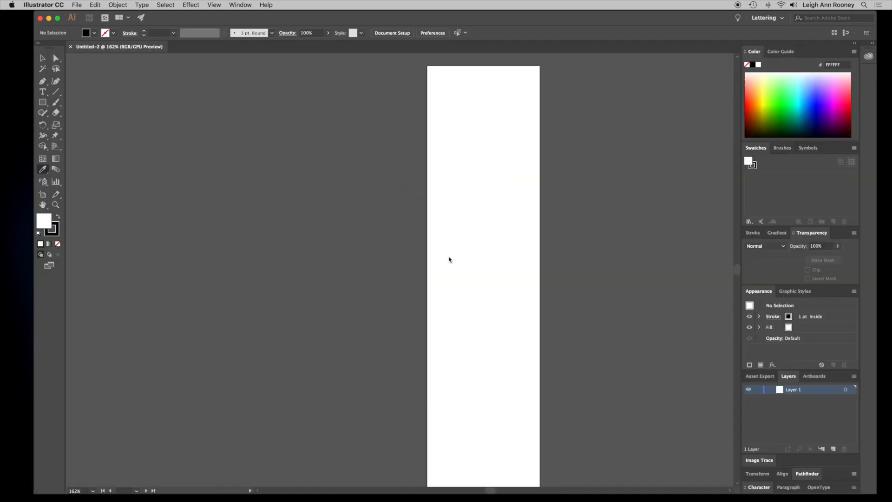
- Draw a star about 124 px wide near the top of the artboard with the Star tool, adjusting its number of points while drawing
click(42, 103)
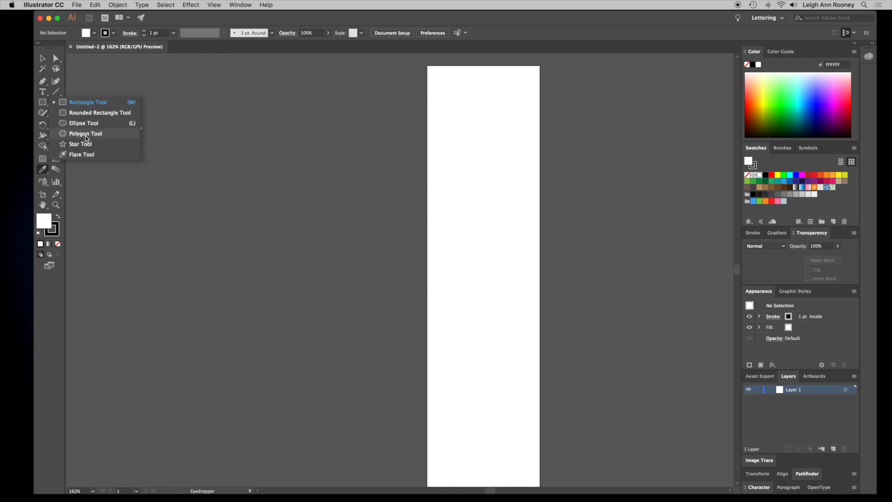
click(88, 147)
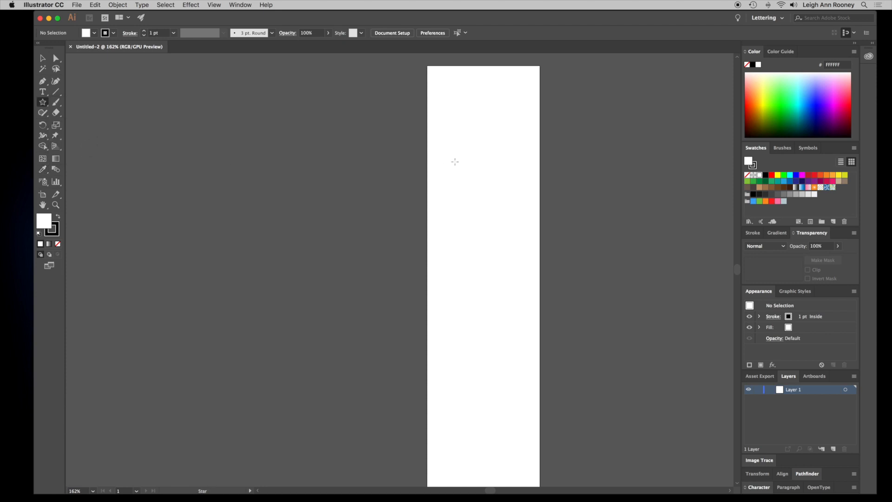
click(42, 102)
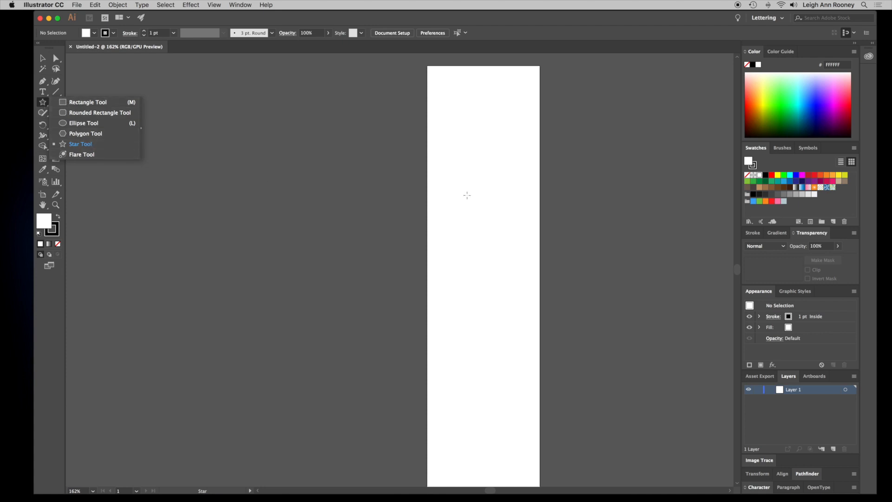
drag(455, 186, 486, 217)
key(Down)
key(Down)
key(Down)
key(Down)
key(Down)
key(Down)
key(Up)
key(Up)
key(Up)
key(Up)
key(Up)
key(Up)
key(Up)
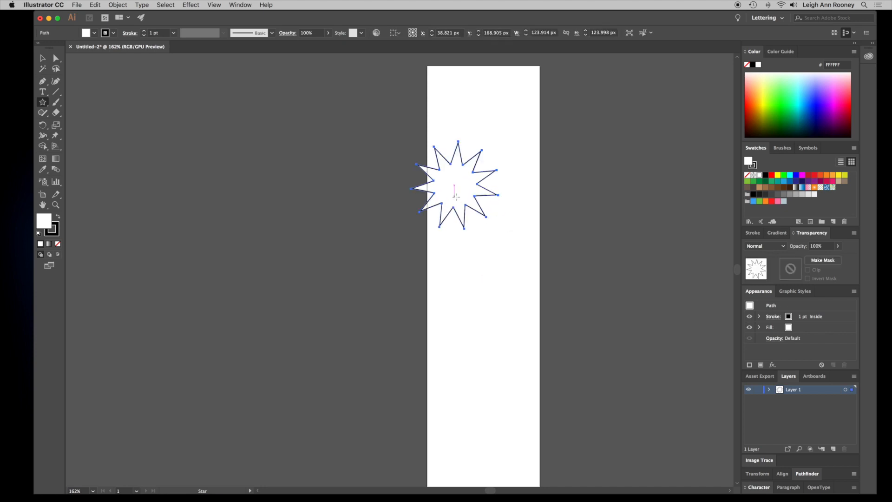
- Swap the star's fill and stroke and set its fill to blue 2885FF from the color spectrum
click(58, 217)
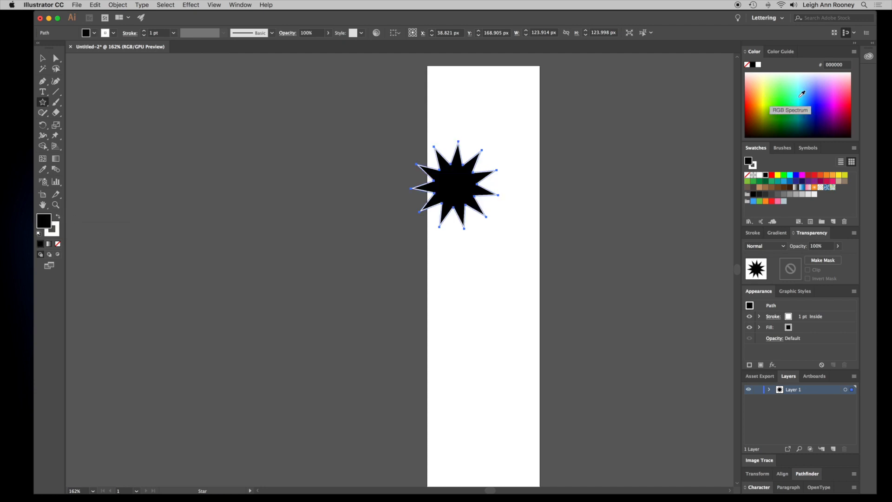
click(802, 95)
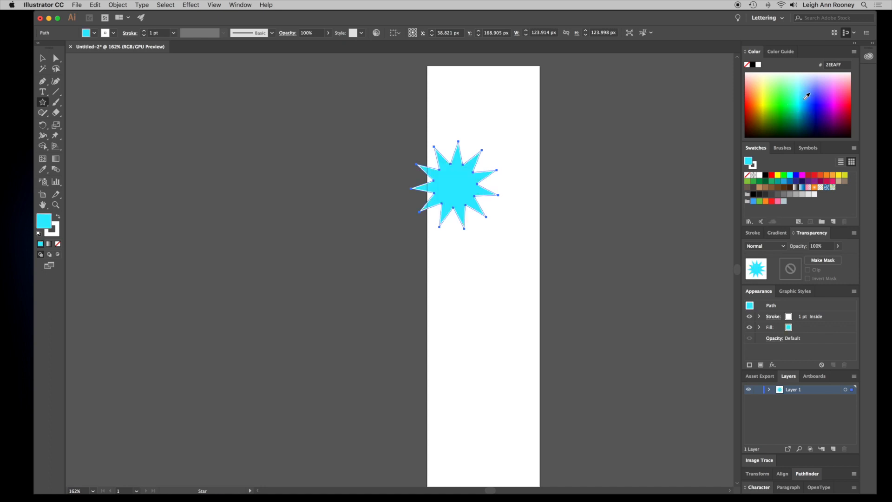
click(807, 96)
- Move the star down to the middle of the artboard
click(42, 59)
drag(460, 196, 497, 285)
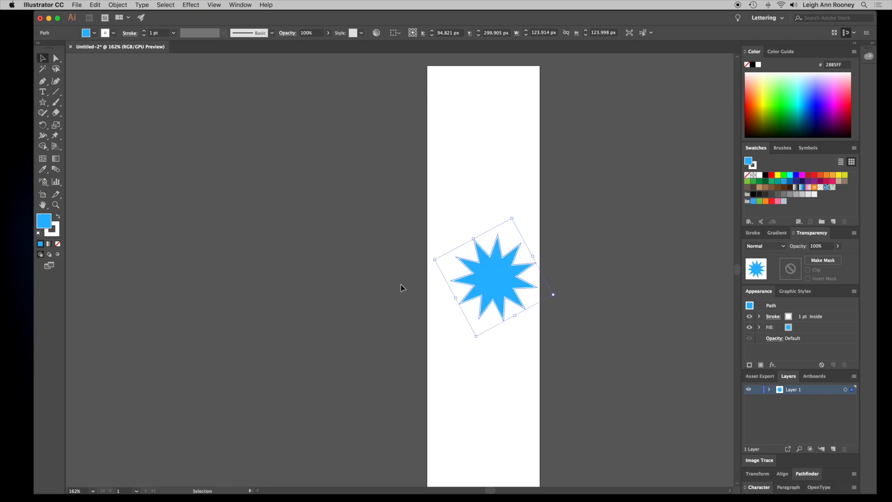
drag(506, 274, 503, 293)
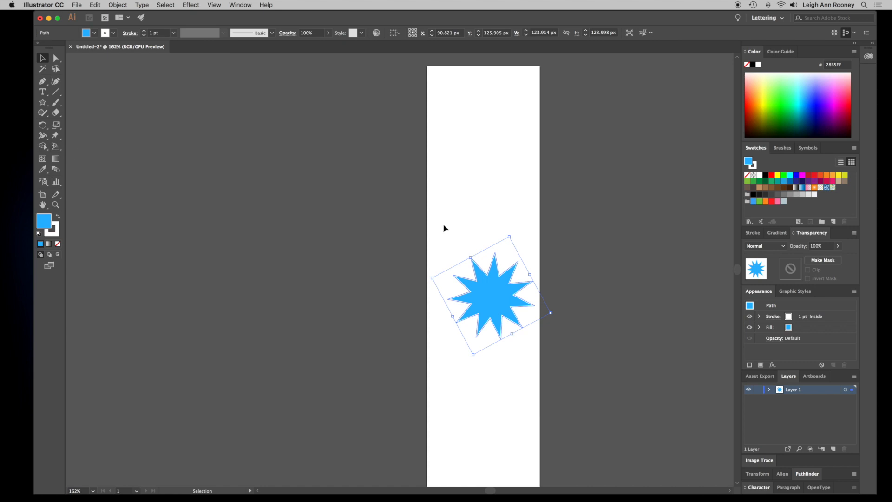
- Draw a triangle with the Polygon tool by reducing its sides, and fill it green 62FF0D
drag(43, 102, 93, 136)
drag(447, 151, 485, 177)
key(Up)
key(Up)
key(Up)
key(Up)
key(Up)
key(Up)
key(Up)
key(Down)
key(Down)
key(Down)
key(Down)
key(Down)
key(Down)
key(Down)
click(758, 100)
click(768, 94)
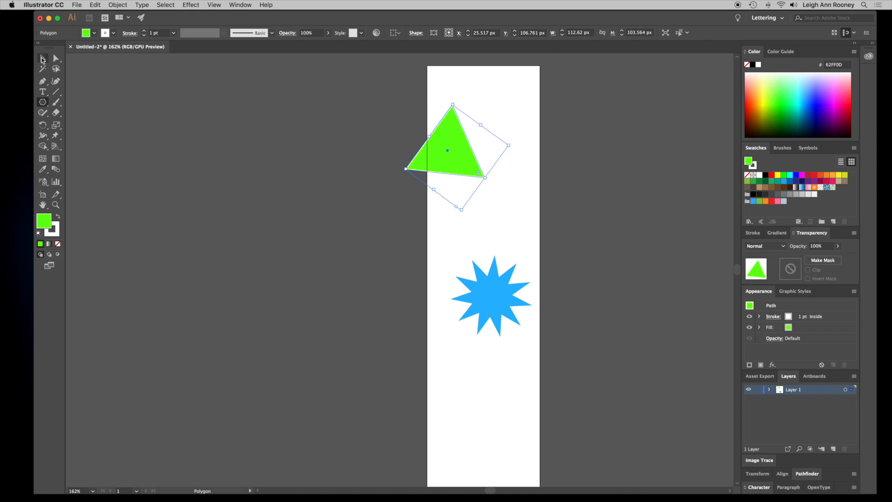
- Move the triangle below the star near the bottom of the artboard
click(42, 57)
drag(465, 172, 500, 413)
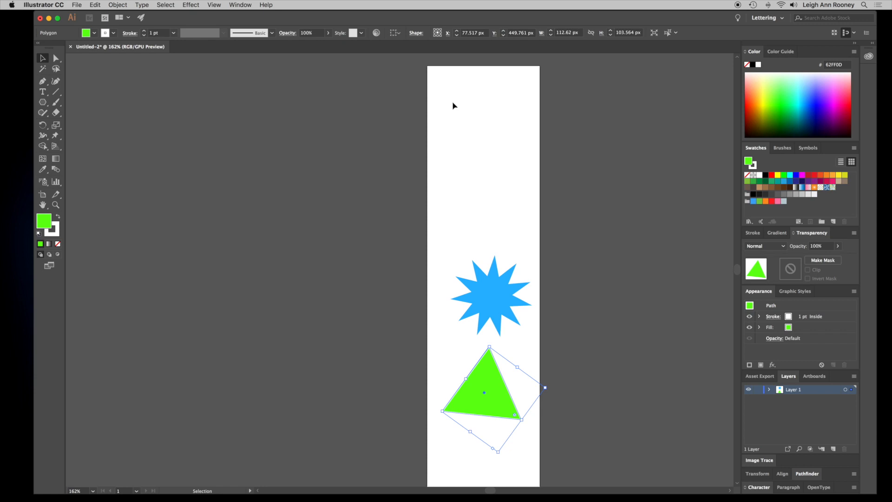
scroll(454, 105, down, 3)
scroll(454, 106, up, 2)
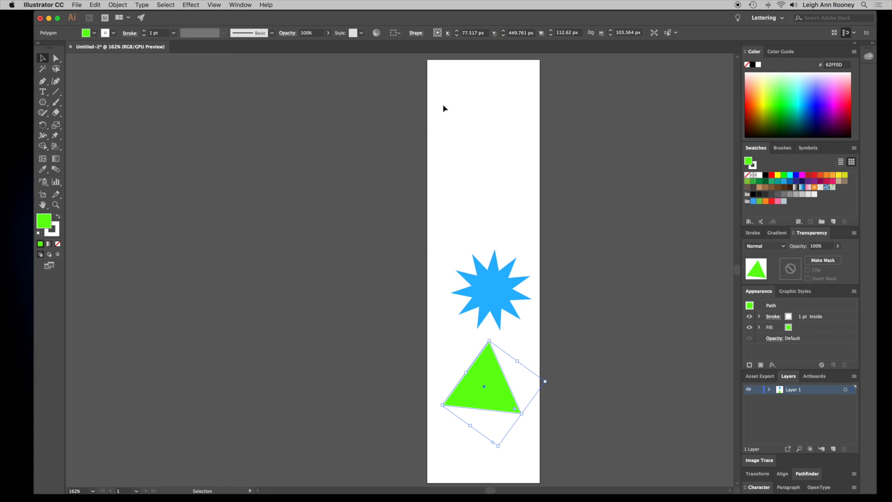
- Place Pumpkin2.png as a linked image about 290 × 218 px over the top of the artboard
click(75, 5)
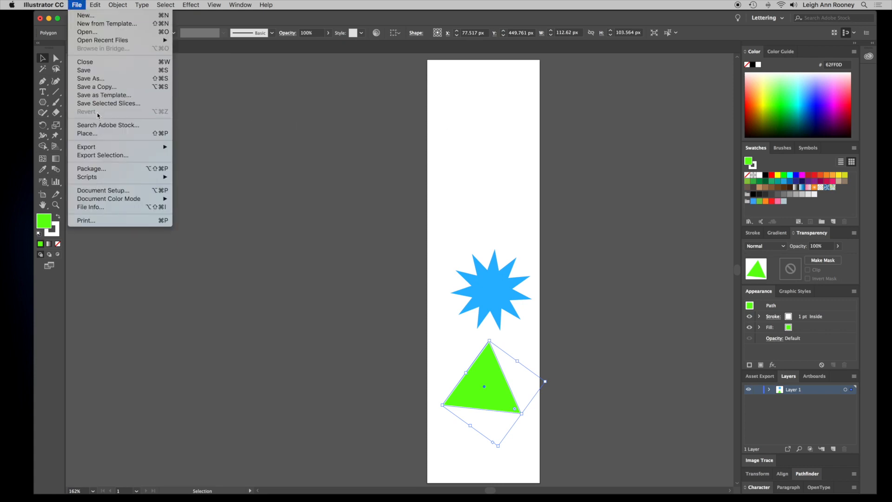
click(100, 134)
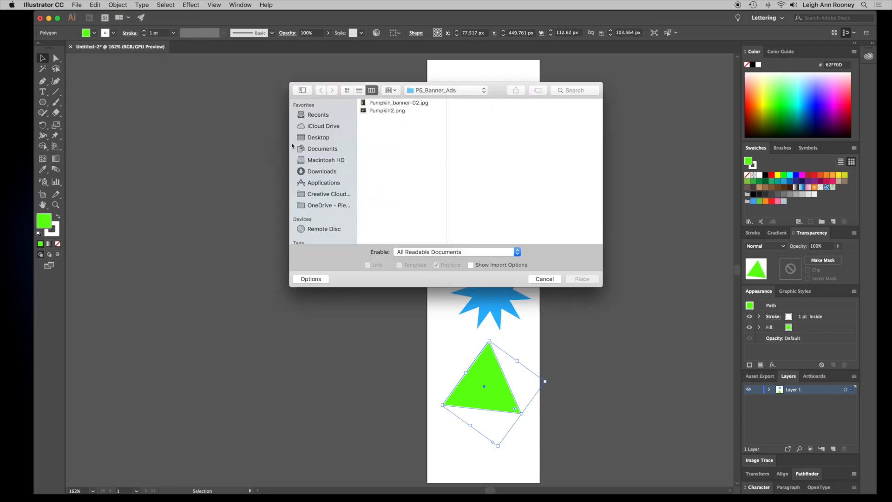
click(415, 111)
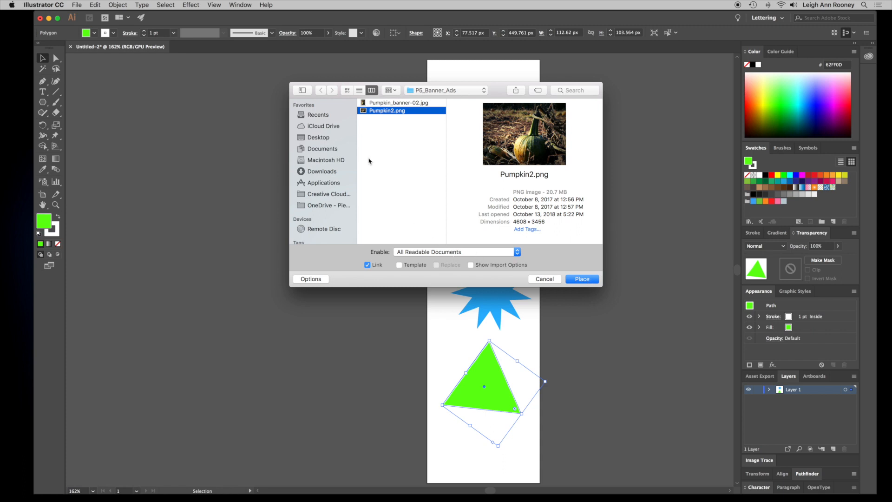
click(581, 280)
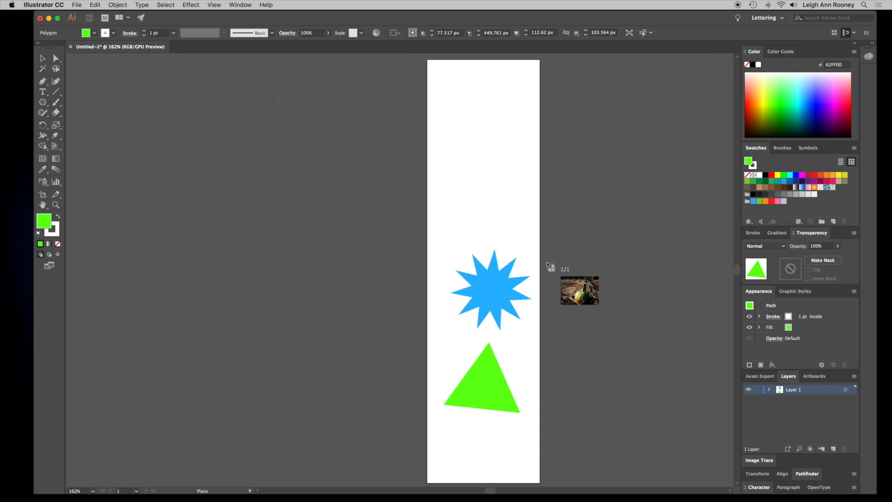
drag(424, 62, 622, 246)
drag(527, 141, 501, 139)
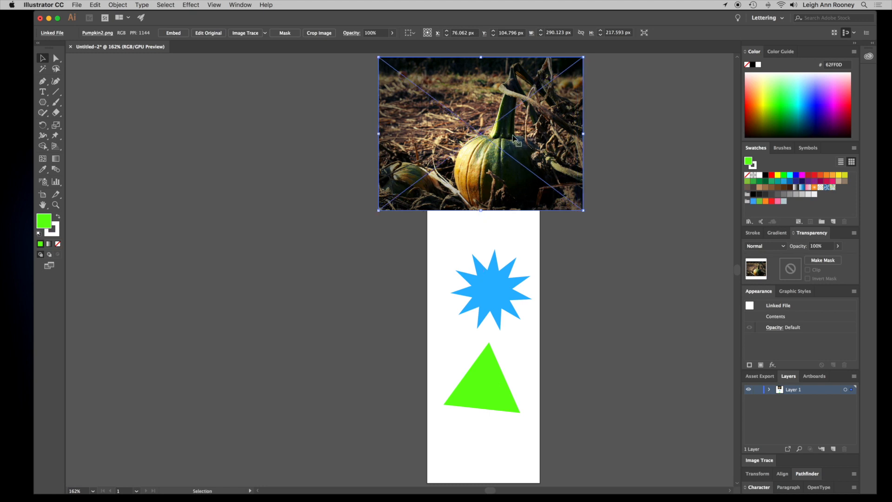
- Draw a white rectangle with no stroke covering the whole artboard, about 160 × 598 px
key(a)
key(super+minus)
key(v)
scroll(460, 161, down, 2)
scroll(459, 159, down, 3)
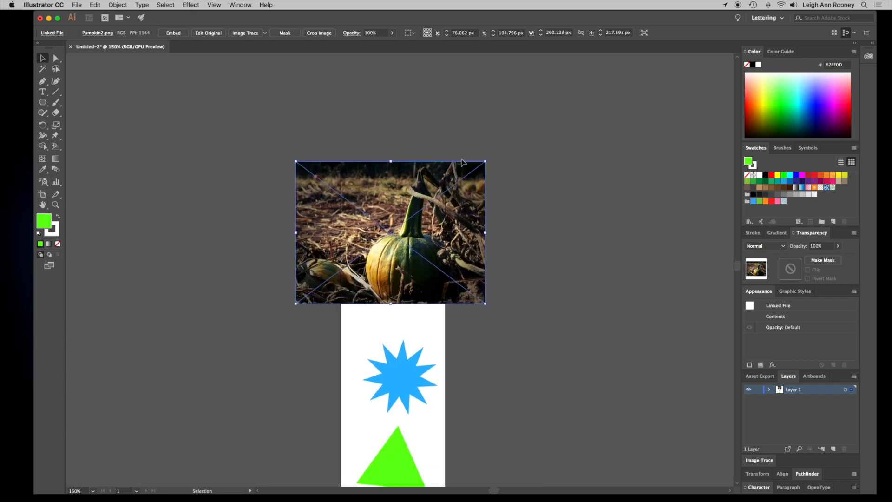
scroll(463, 161, down, 2)
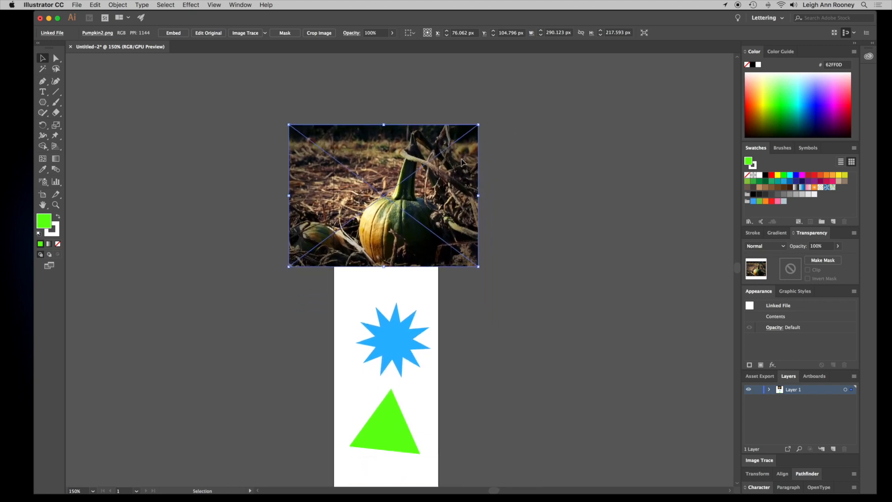
scroll(462, 162, left, 5)
scroll(464, 162, down, 2)
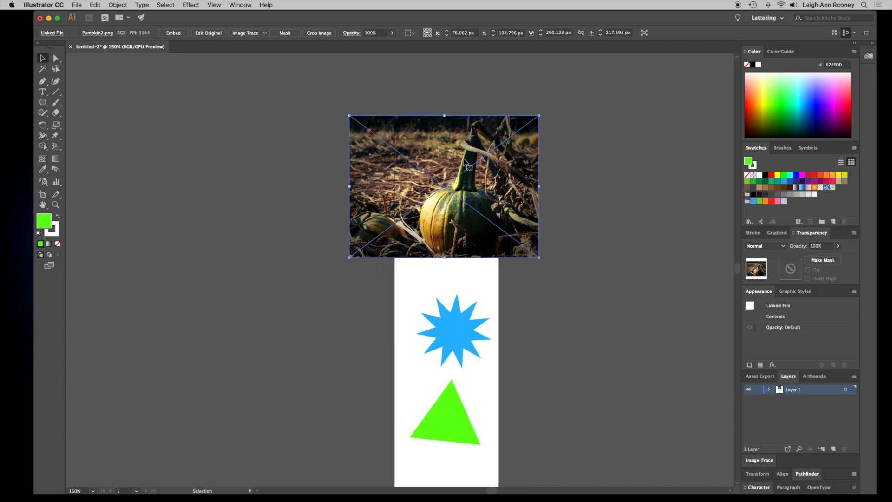
scroll(463, 162, down, 5)
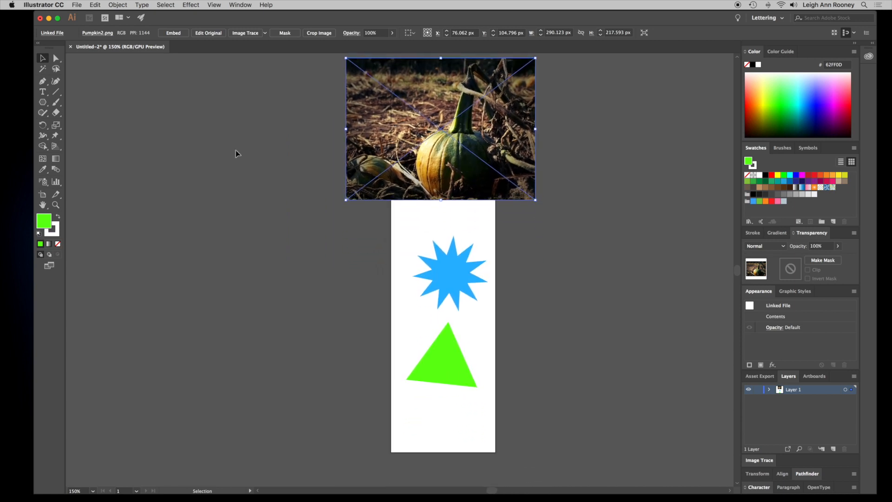
click(41, 102)
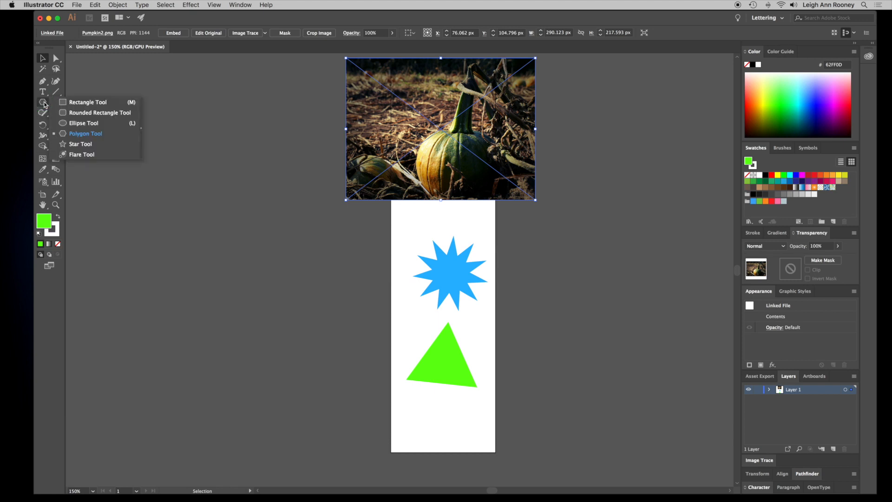
click(75, 103)
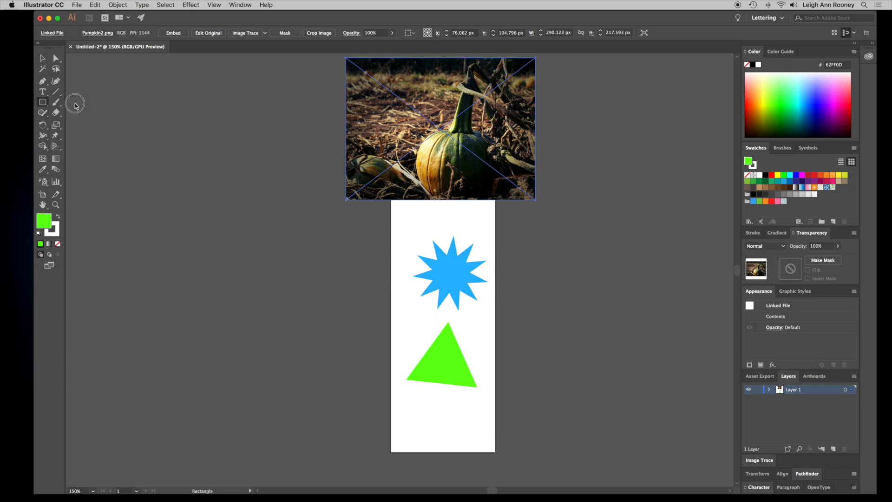
click(41, 103)
click(89, 101)
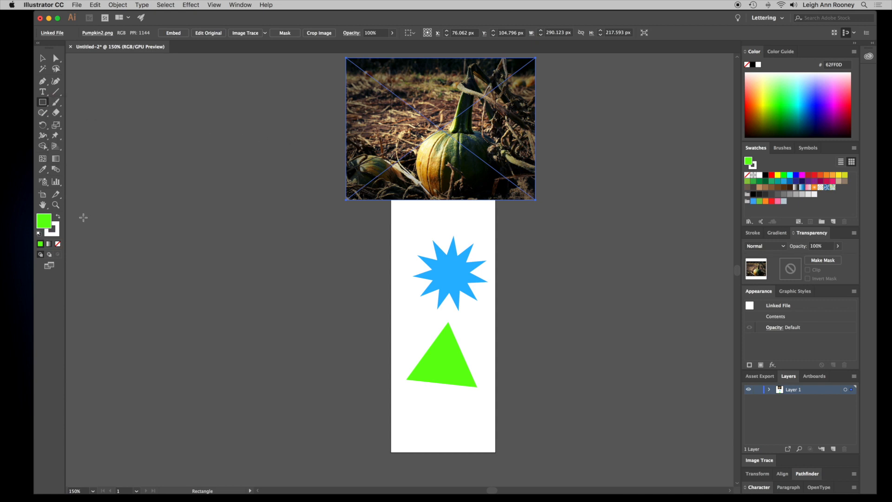
click(39, 235)
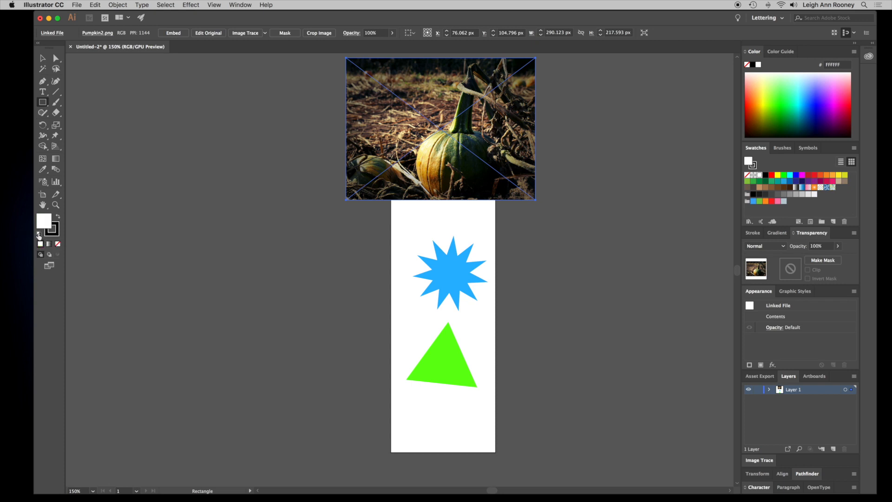
click(53, 228)
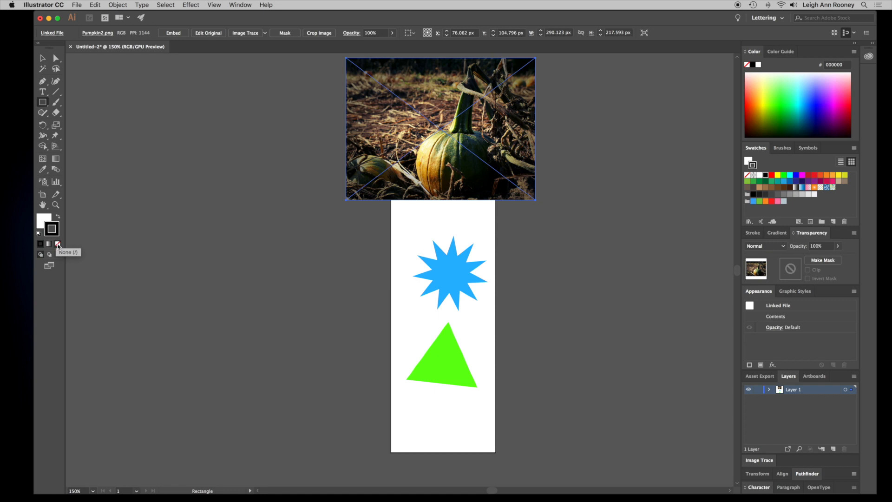
click(58, 244)
click(42, 220)
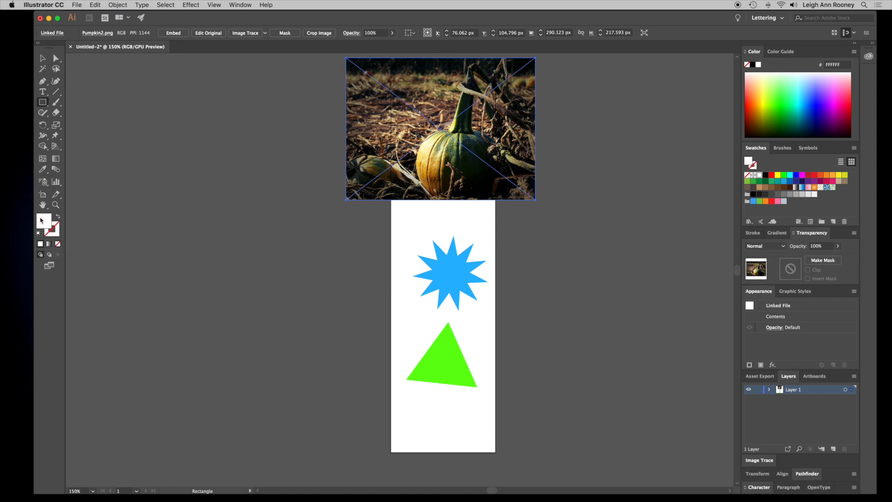
drag(391, 59, 494, 451)
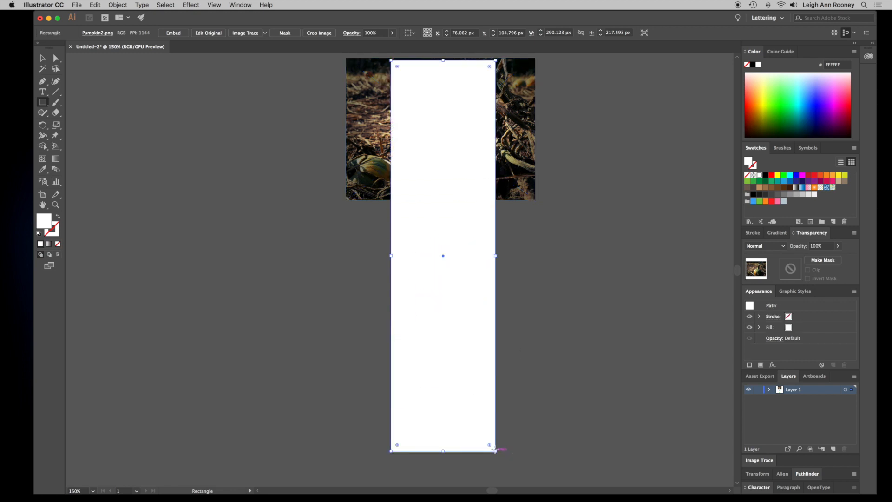
- Select the rectangle together with the pumpkin image and make a clipping mask
click(43, 58)
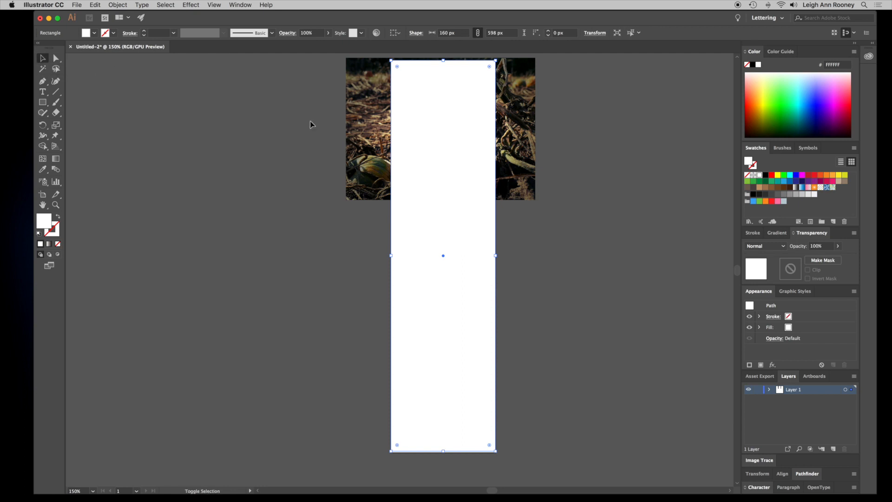
shift+click(359, 124)
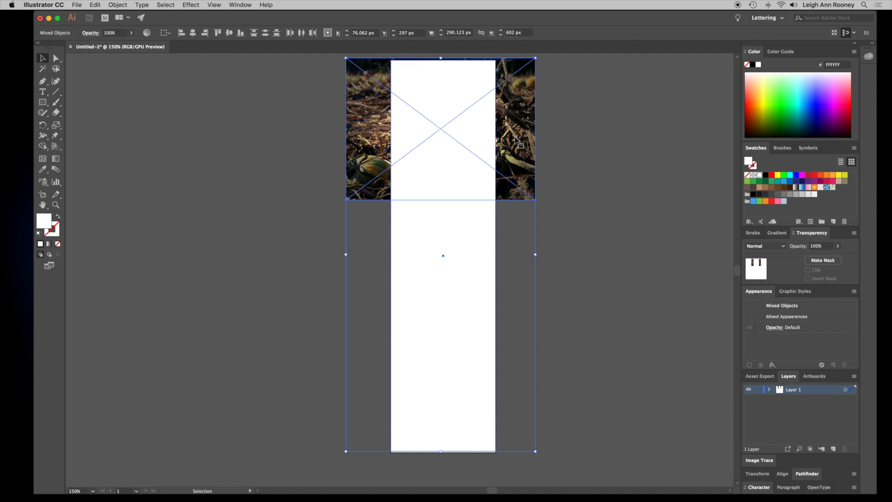
right_click(414, 142)
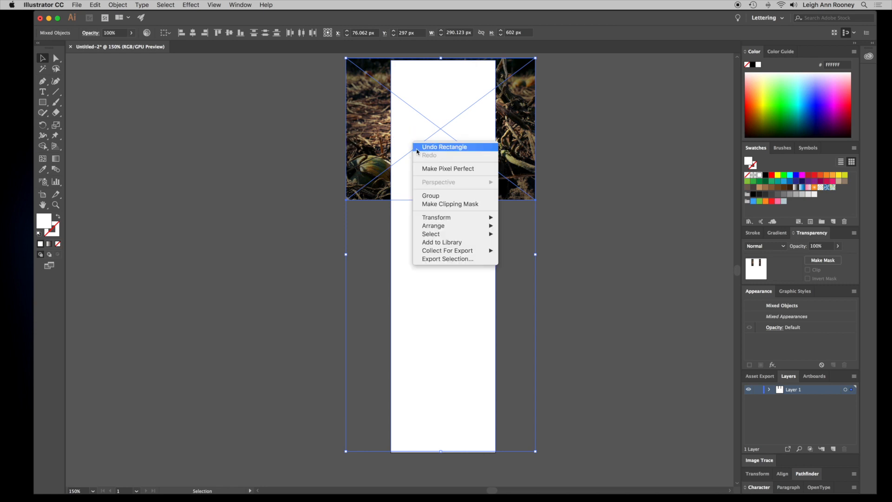
click(458, 205)
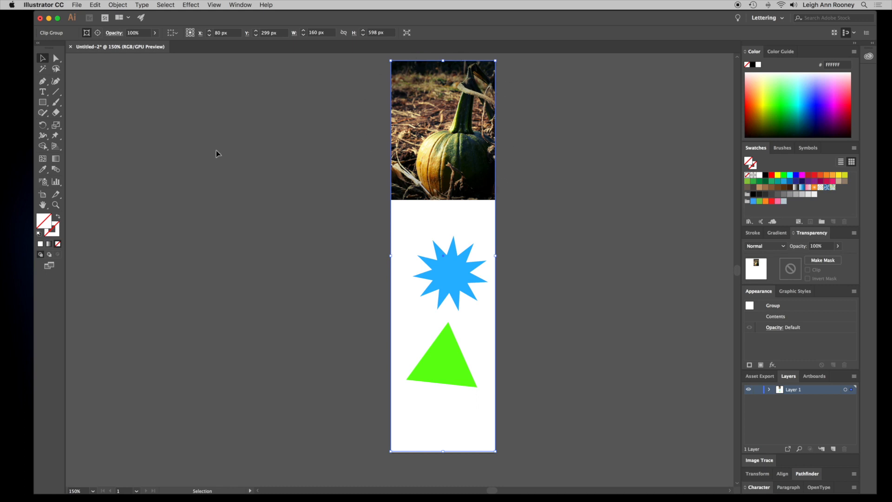
- Duplicate the banner artboard beside the original and shorten the copy's height to 214 px so it frames only the pumpkin
click(43, 196)
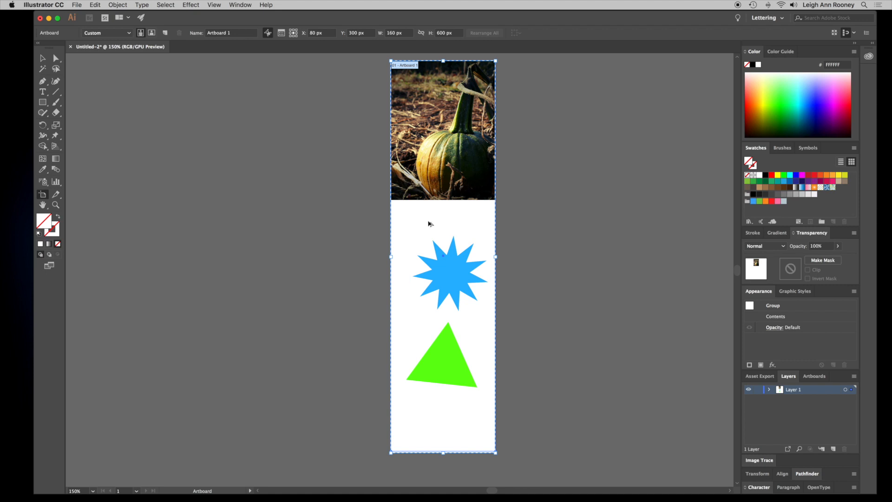
drag(426, 222, 568, 221)
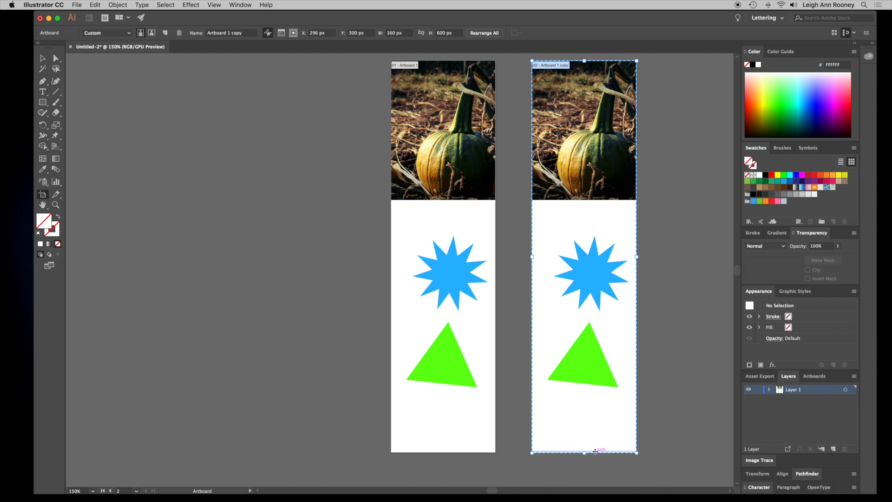
drag(585, 453, 584, 199)
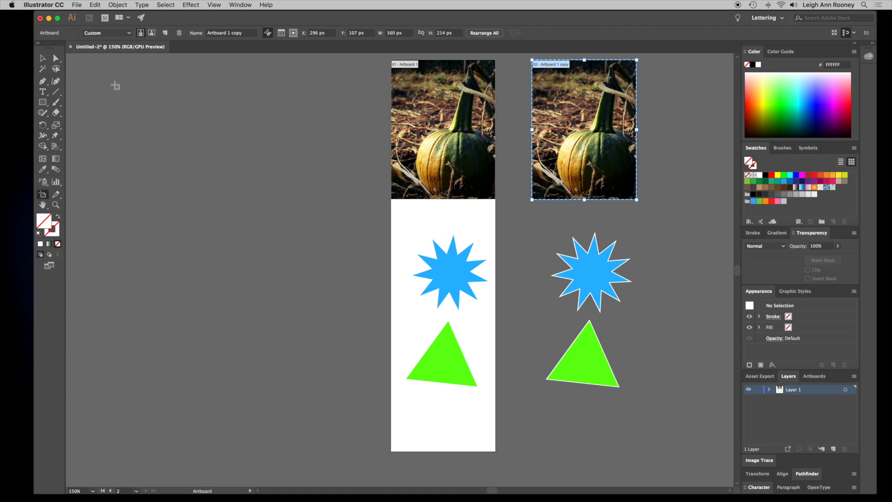
- Start exporting artboard 2 only, naming the file Pumpkin_Banner2
click(77, 5)
mouse_move(137, 149)
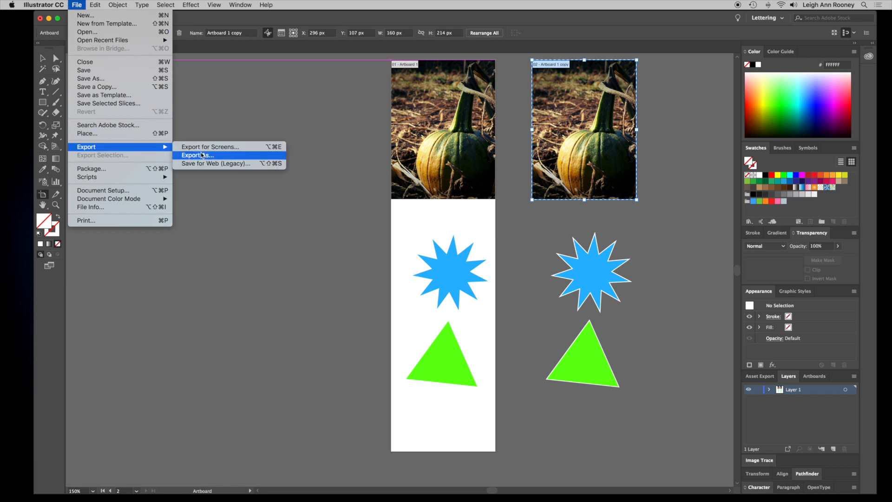
click(227, 158)
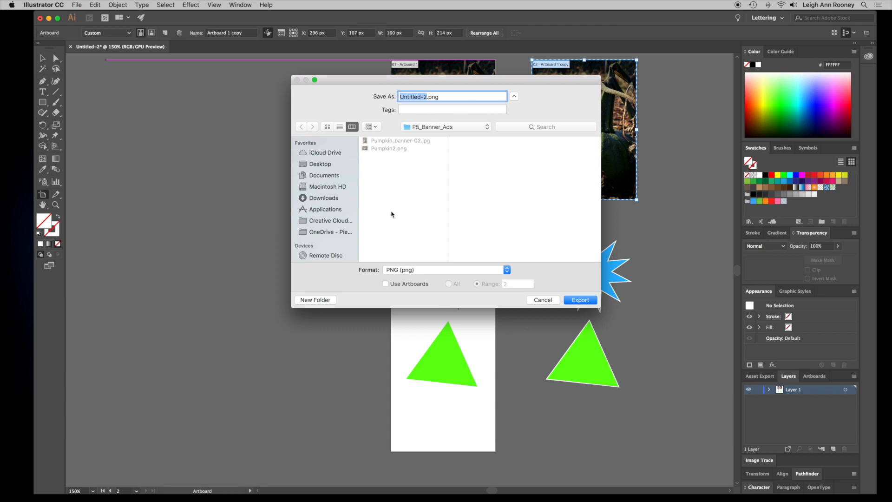
click(386, 284)
click(505, 285)
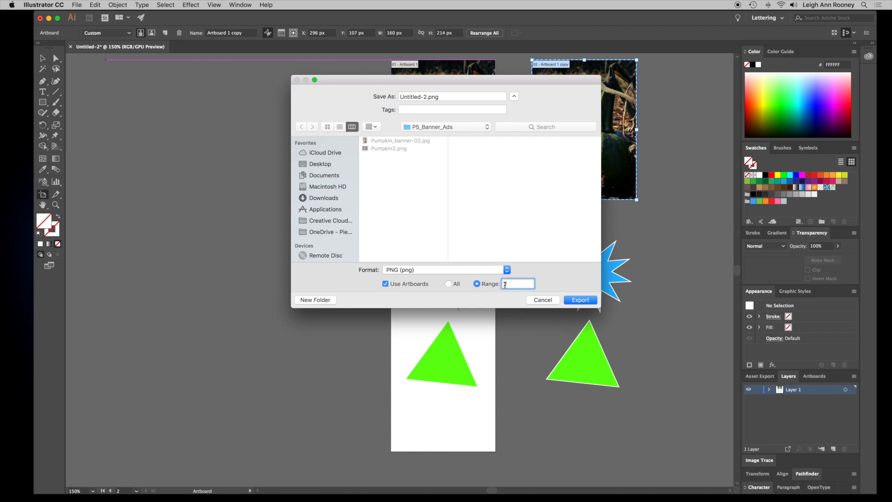
key(BackSpace)
key(BackSpace)
drag(426, 97, 396, 97)
text(Pumpi)
key(BackSpace)
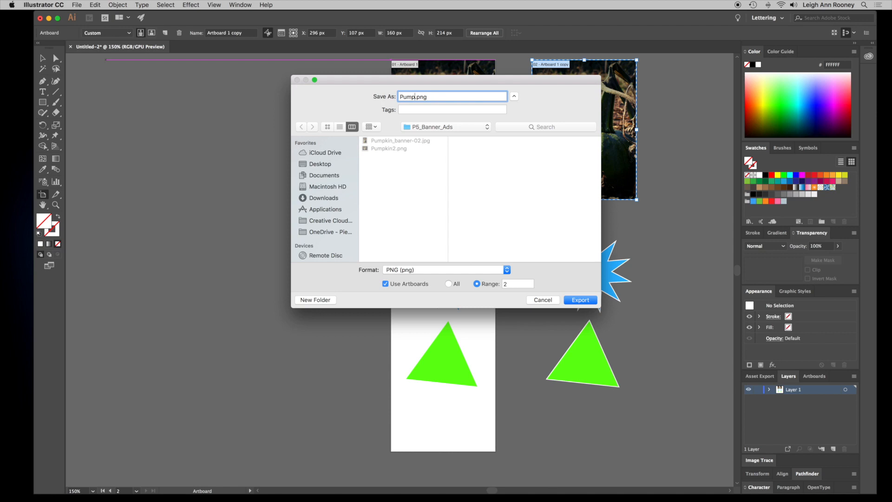
text(kin_Banner2)
- Switch the export format to JPEG and export with the default JPEG options
click(421, 269)
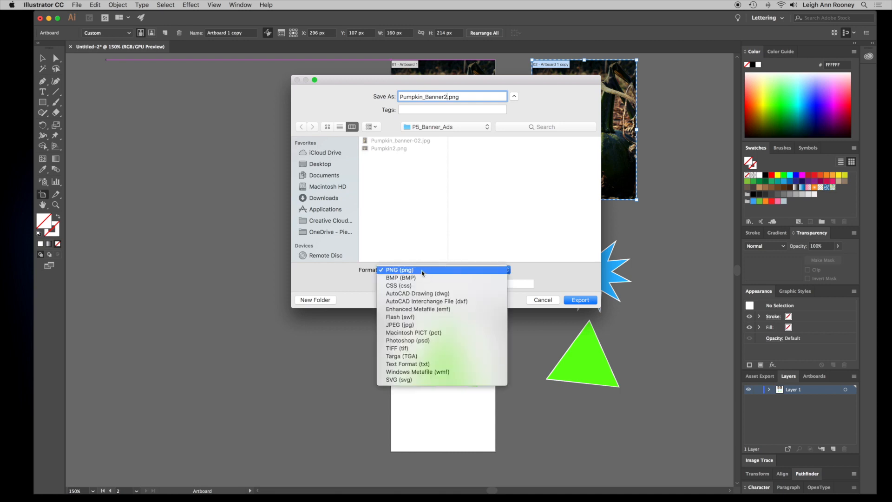
click(430, 325)
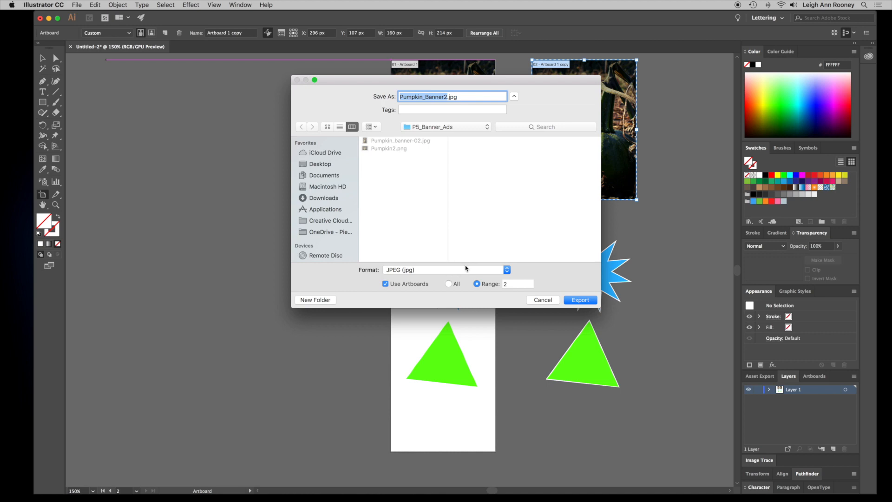
click(588, 301)
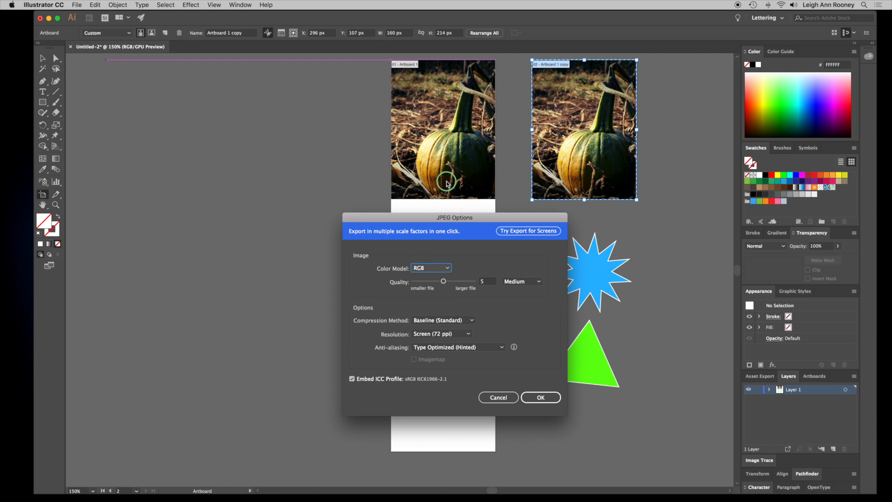
drag(453, 222, 433, 151)
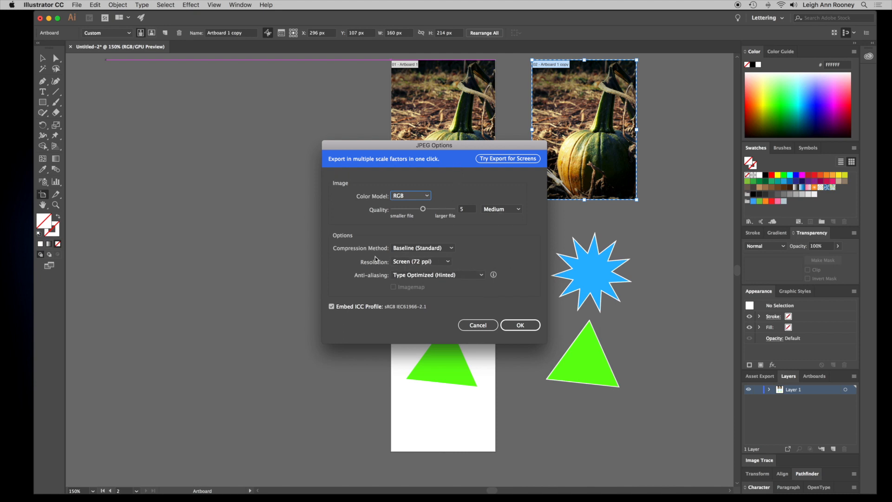
click(520, 325)
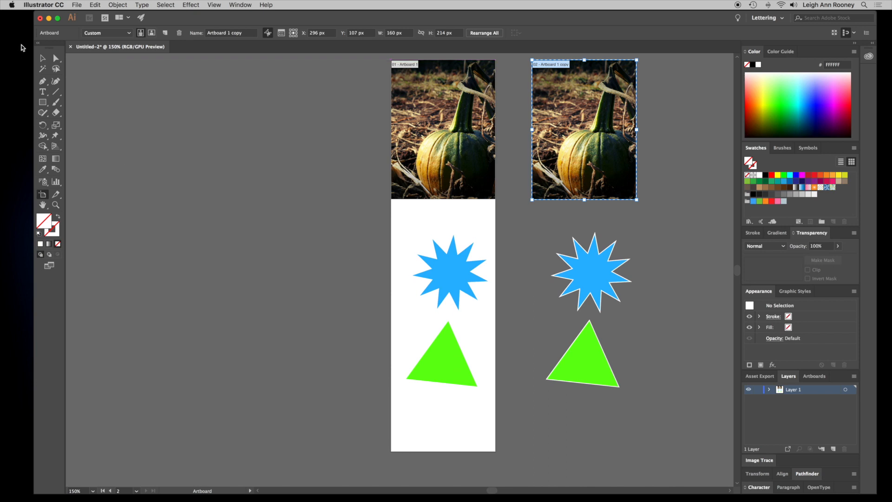
- Open the P5_Banner_Ads folder in Finder and inspect the exported Pumpkin_Banner2-02.jpg file
right_click(10, 30)
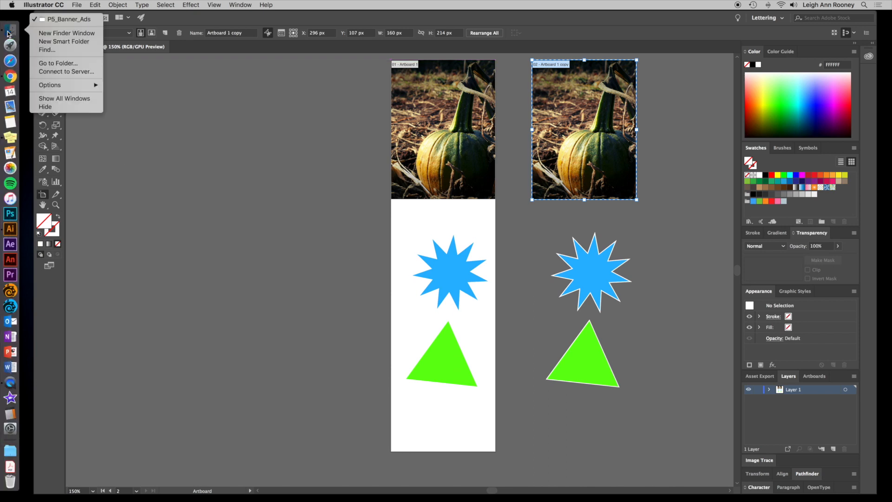
click(65, 19)
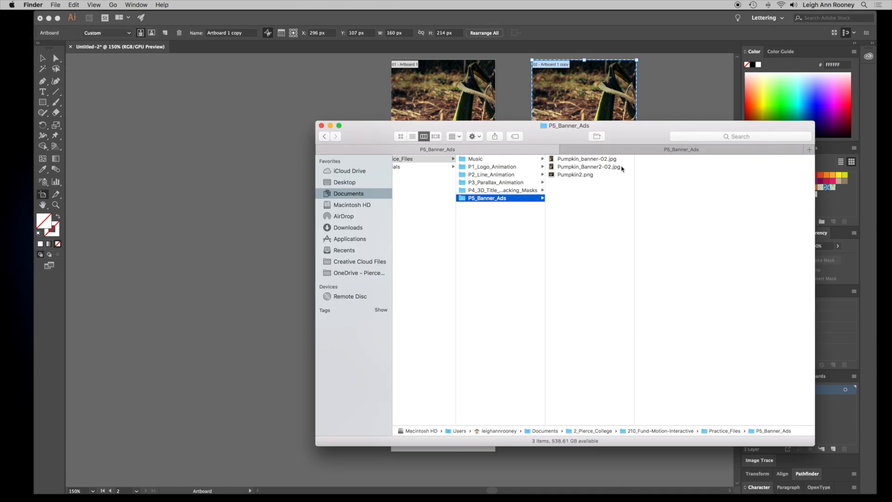
click(621, 169)
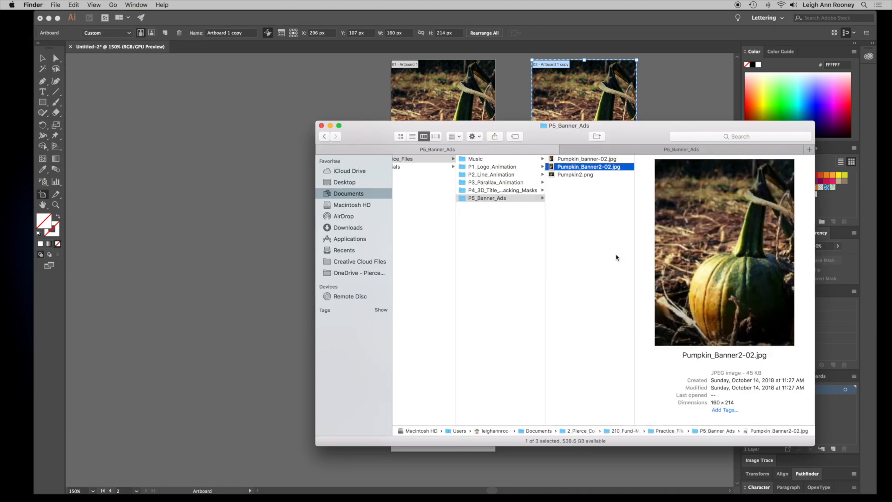
click(598, 175)
click(617, 168)
drag(644, 125, 648, 176)
click(676, 127)
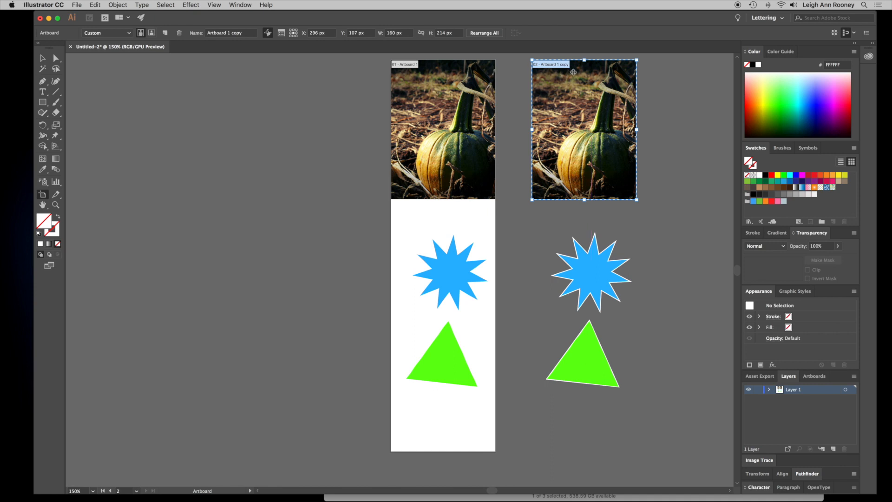
- Delete the duplicate artboard and all the copied artwork next to the banner
key(Delete)
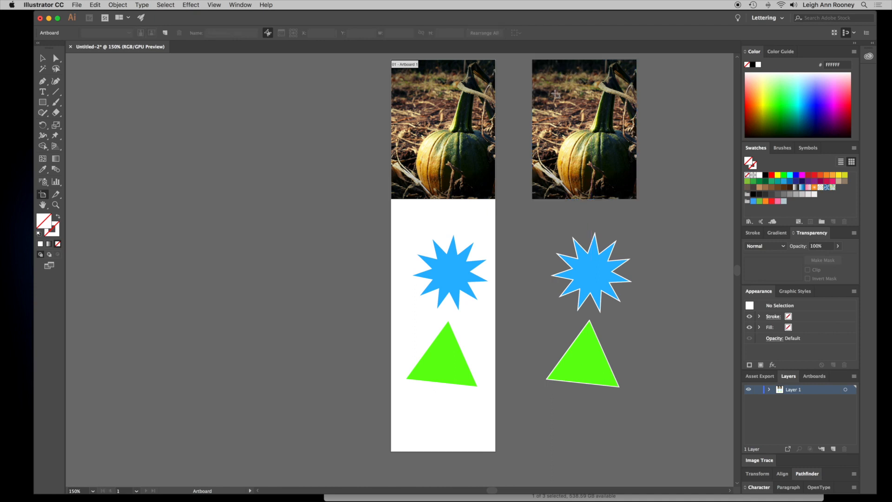
click(41, 59)
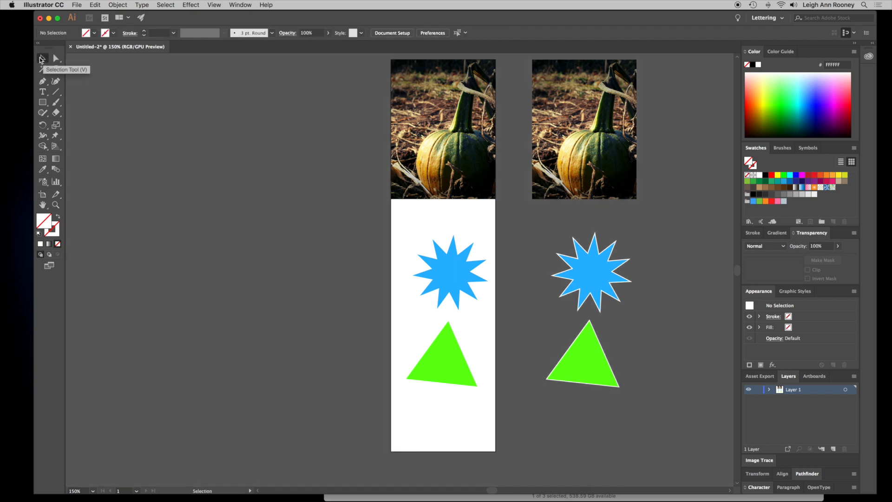
drag(697, 117, 586, 388)
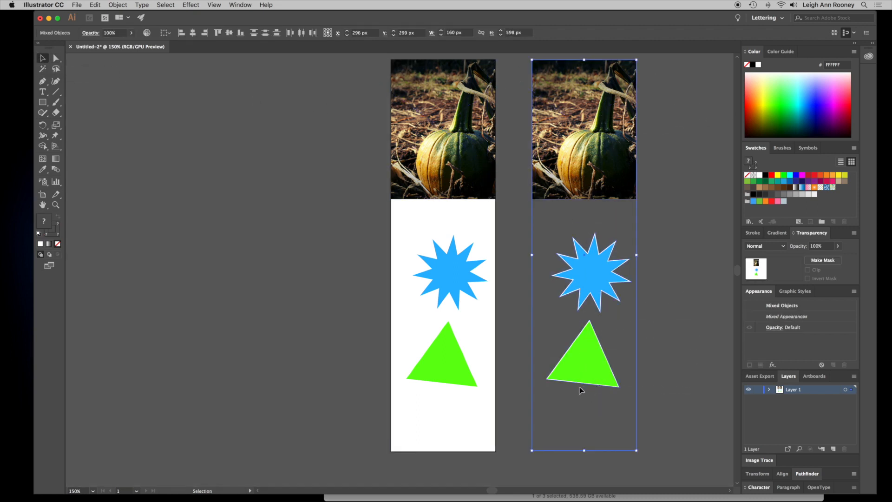
key(Delete)
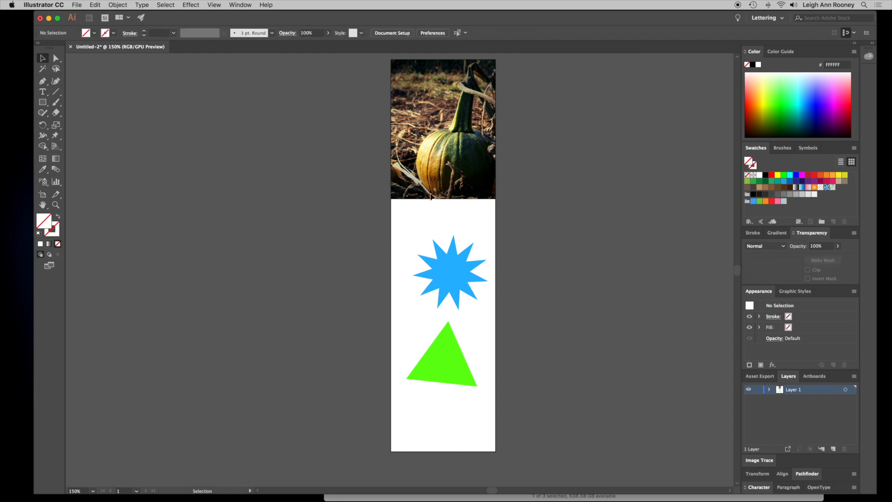
- Place Pumpkin_Banner2-02.jpg as a linked image about 159 × 212 px beside the banner
click(78, 5)
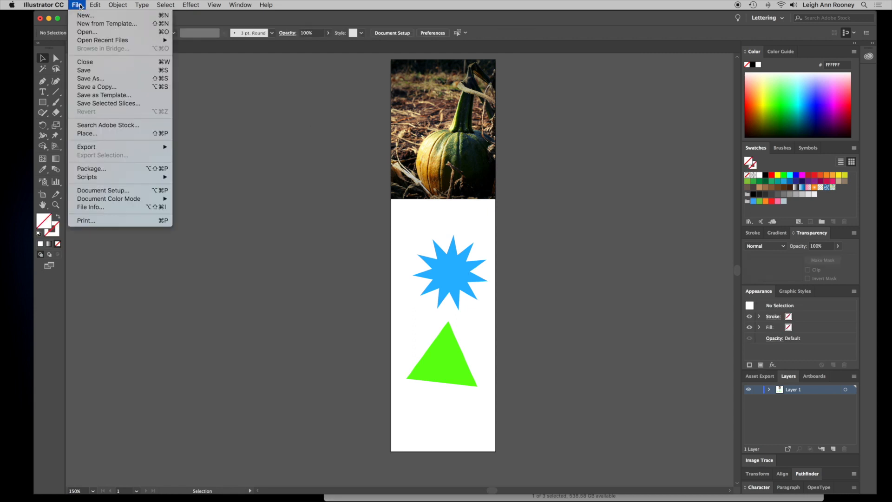
click(100, 134)
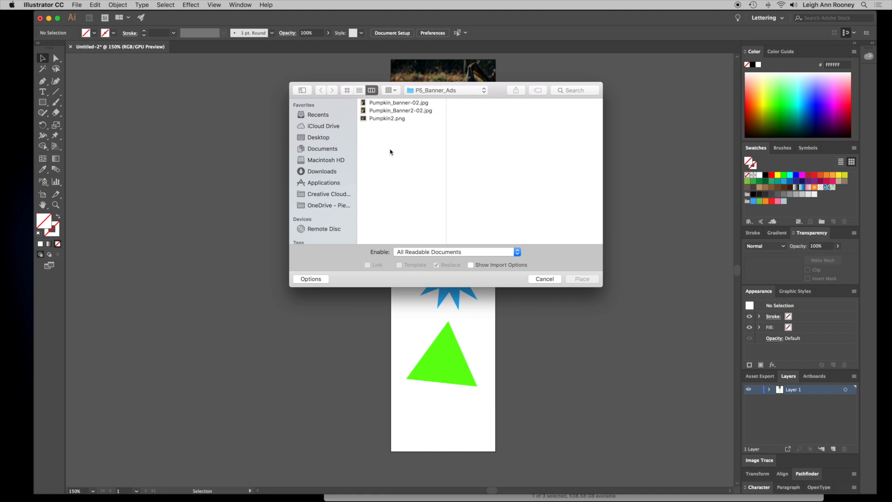
click(434, 111)
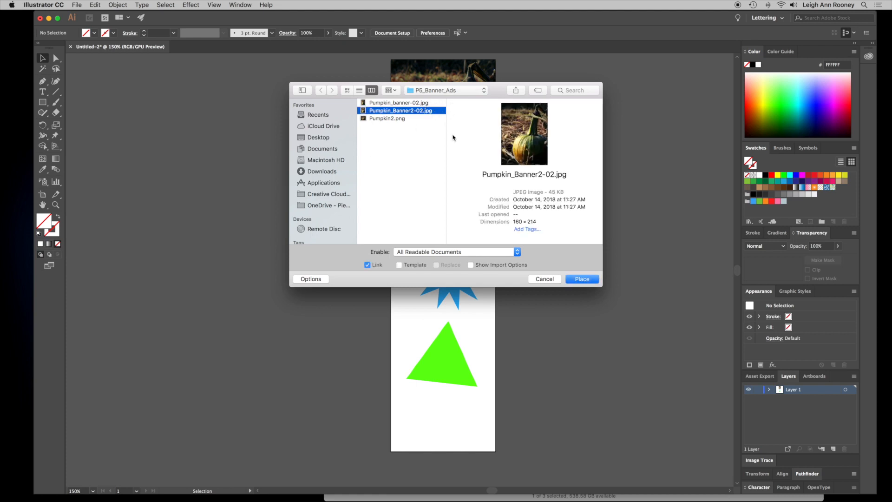
click(582, 279)
mouse_move(538, 61)
mouse_down()
mouse_move(559, 80)
mouse_move(645, 223)
mouse_move(643, 236)
mouse_move(638, 227)
mouse_up()
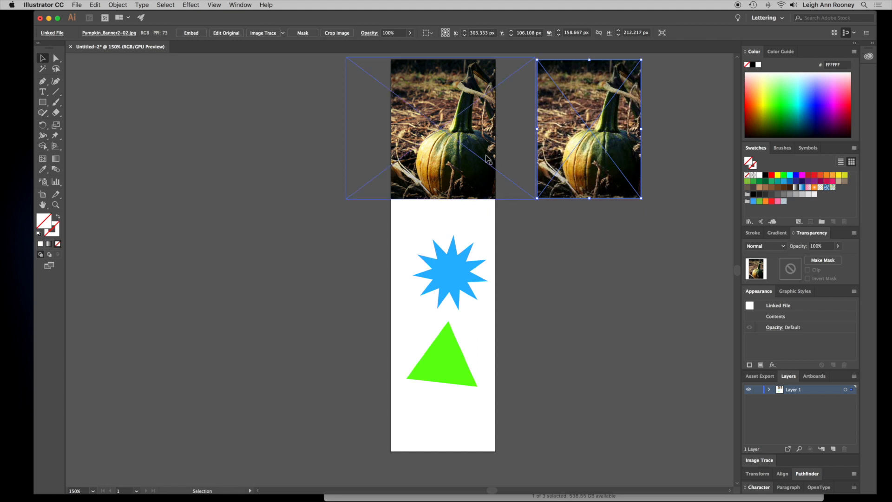
- Delete the clipped pumpkin group and move the placed JPEG onto the top of the artboard
click(436, 132)
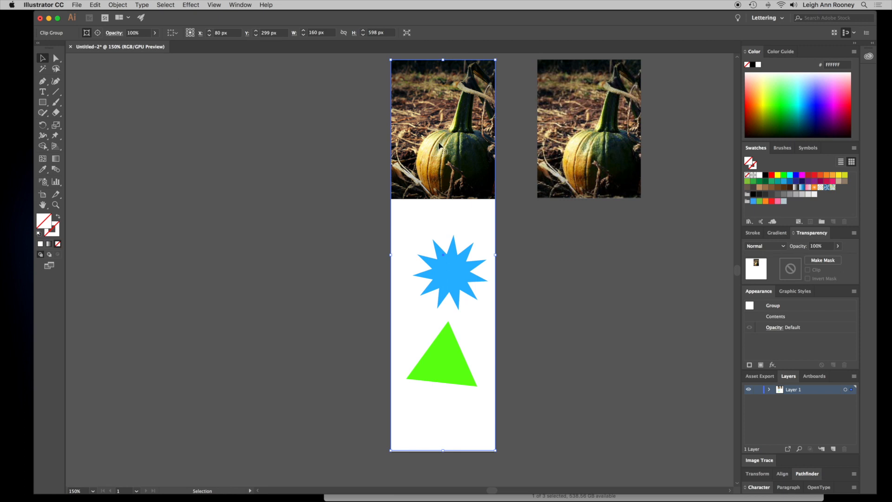
key(Delete)
drag(579, 133, 432, 133)
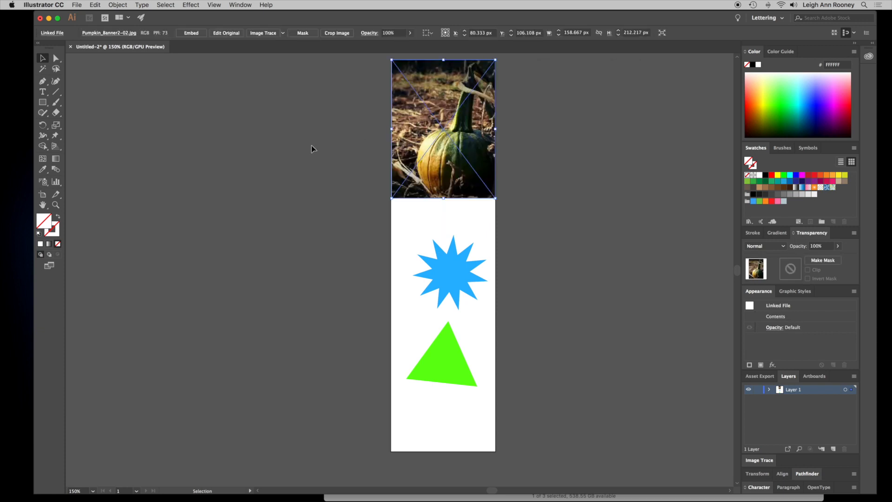
click(310, 146)
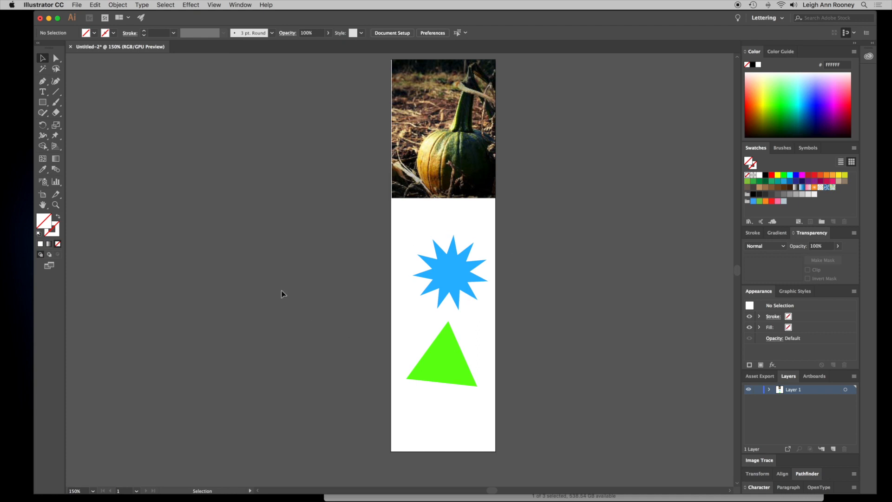
- Draw a rectangle about 130 × 66 px below the triangle near the bottom of the banner
click(42, 102)
drag(401, 397, 402, 397)
drag(468, 438, 485, 440)
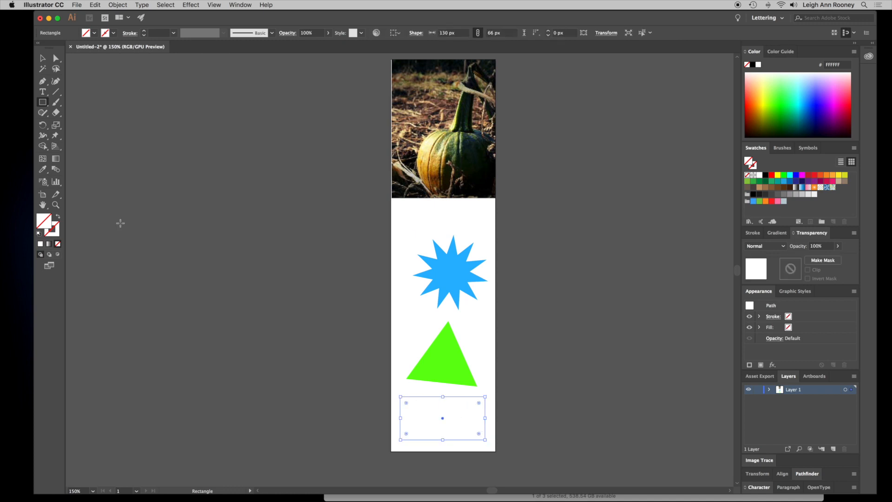
- Set the rectangle's fill to 99CC99 in the Color Picker
double_click(43, 224)
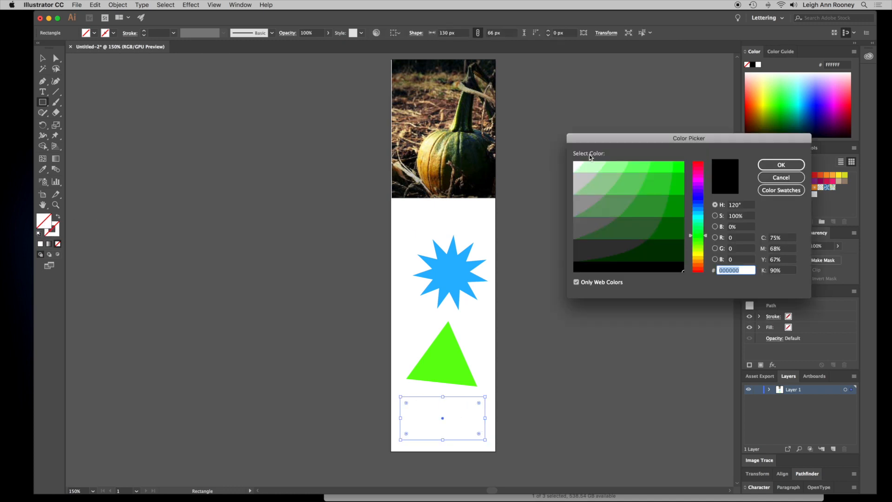
click(607, 183)
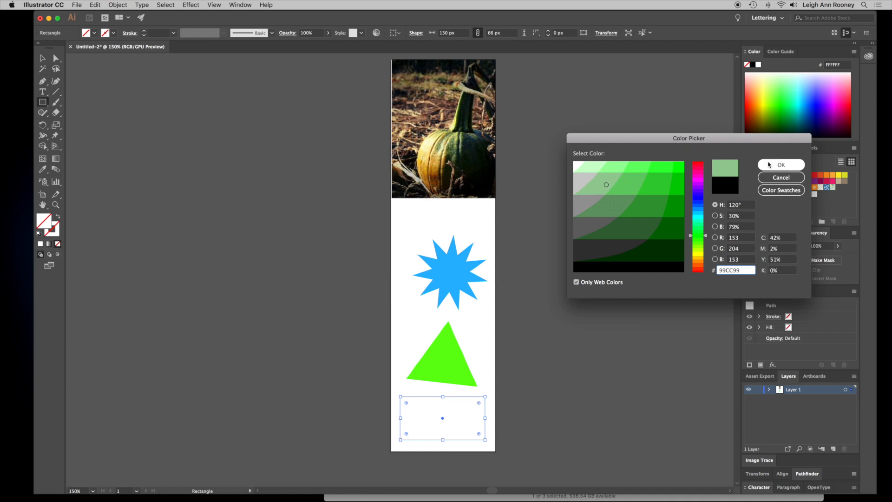
click(781, 165)
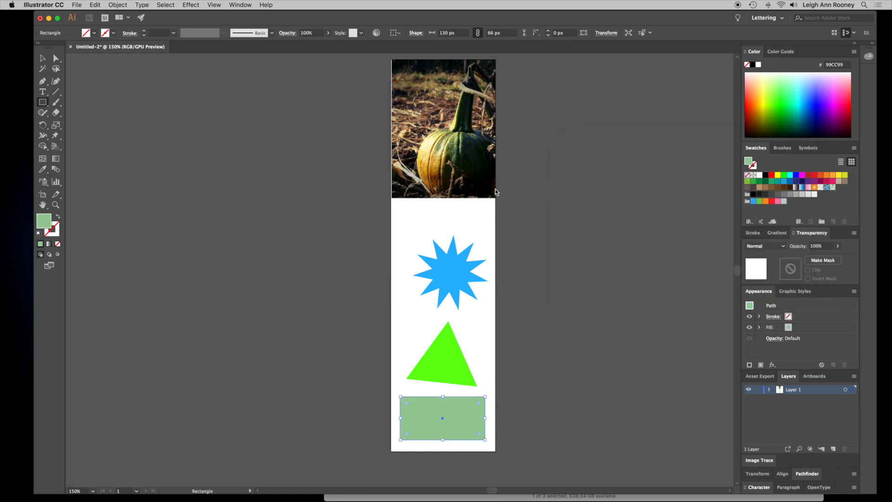
- Sample a golden color from the pumpkin photo with the Eyedropper to fill the rectangle
click(41, 170)
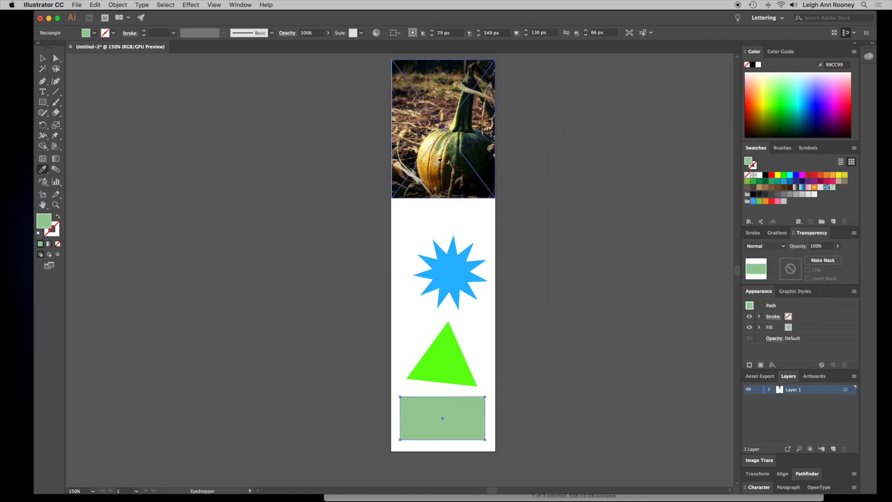
click(438, 161)
click(437, 163)
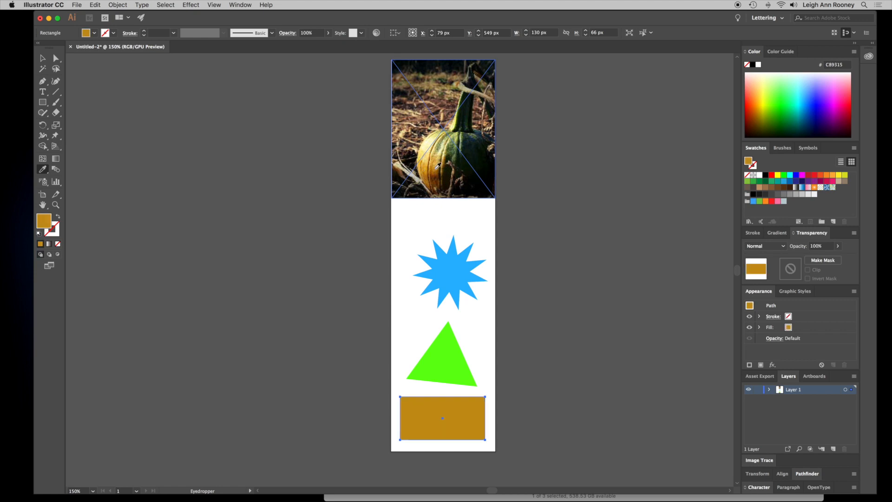
click(438, 164)
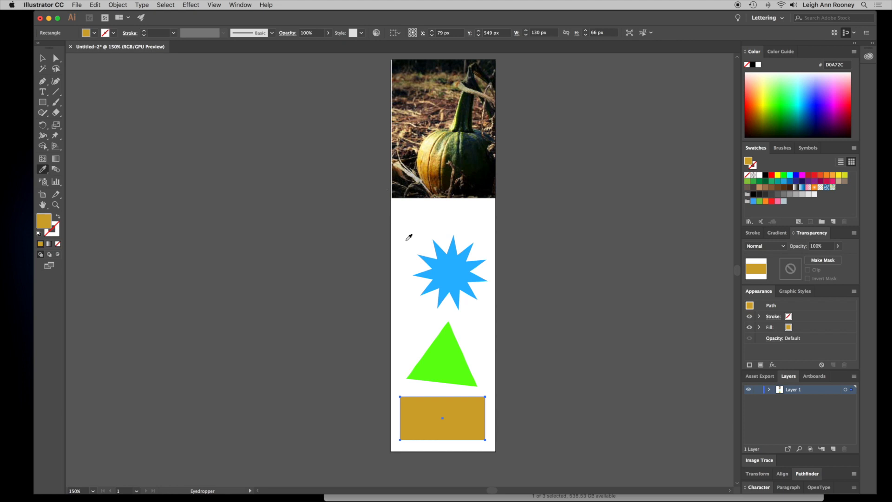
- Select the placed pumpkin photo and nudge it slightly to the right to align it with the artboard
key(v)
drag(431, 111, 430, 110)
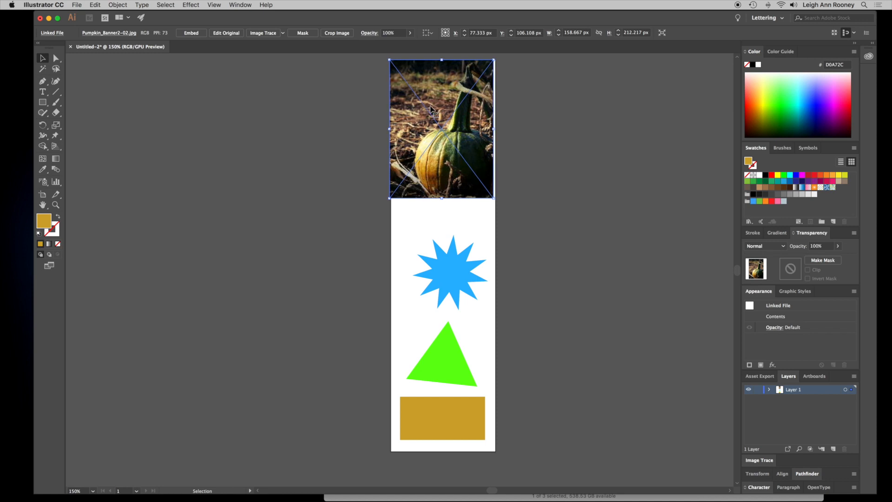
key(Right)
key(Right)
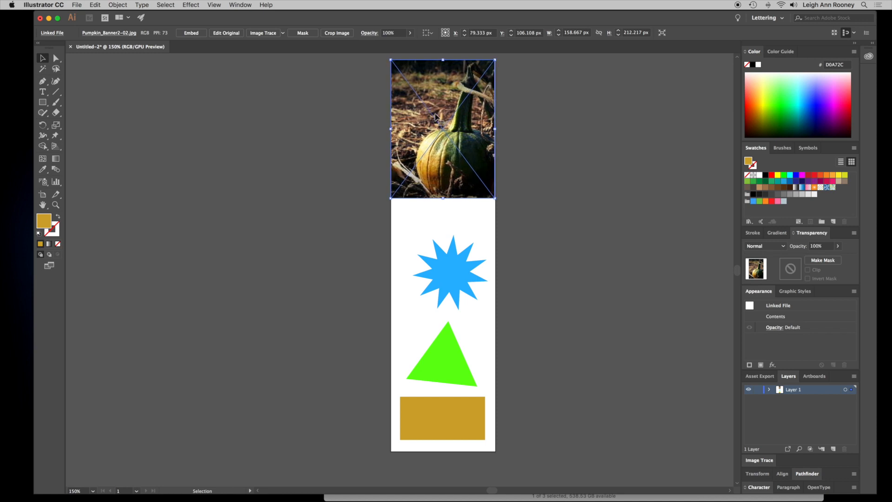
key(Right)
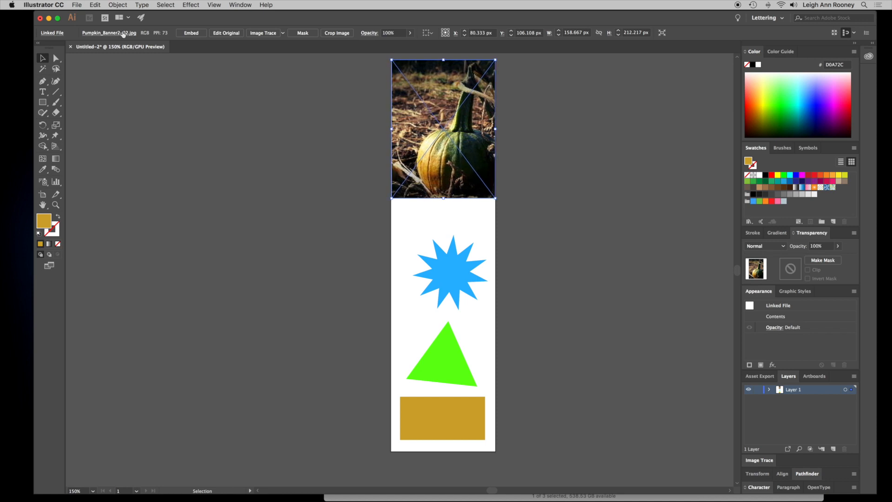
- Save the document as Skyscraper_banner.ai in the P5_Banner_Ads folder
click(77, 6)
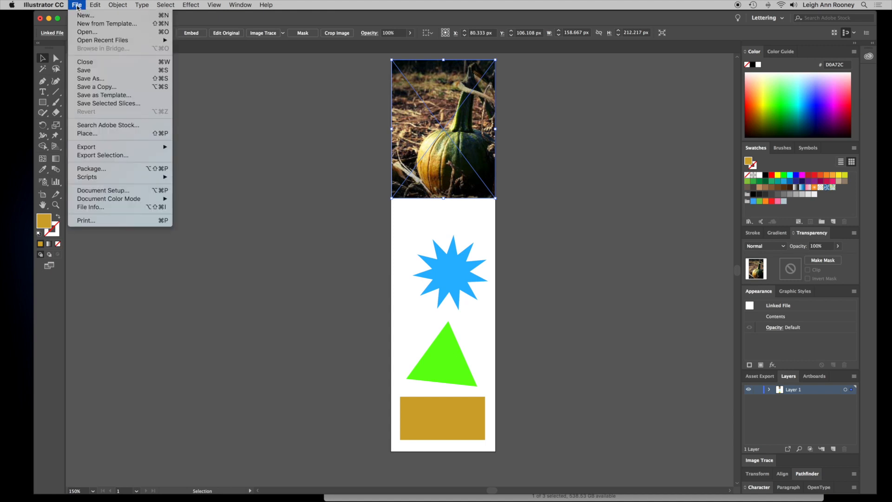
click(99, 68)
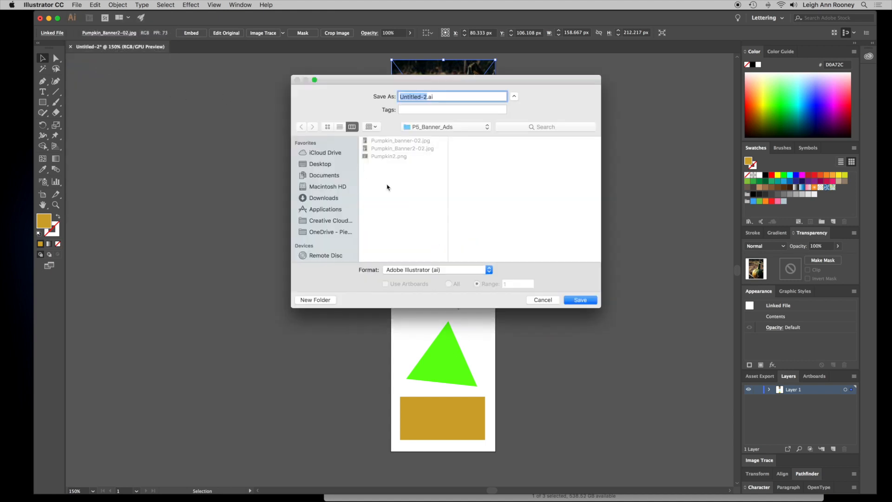
text(P)
key(BackSpace)
text(Skyscraper_banner)
click(577, 302)
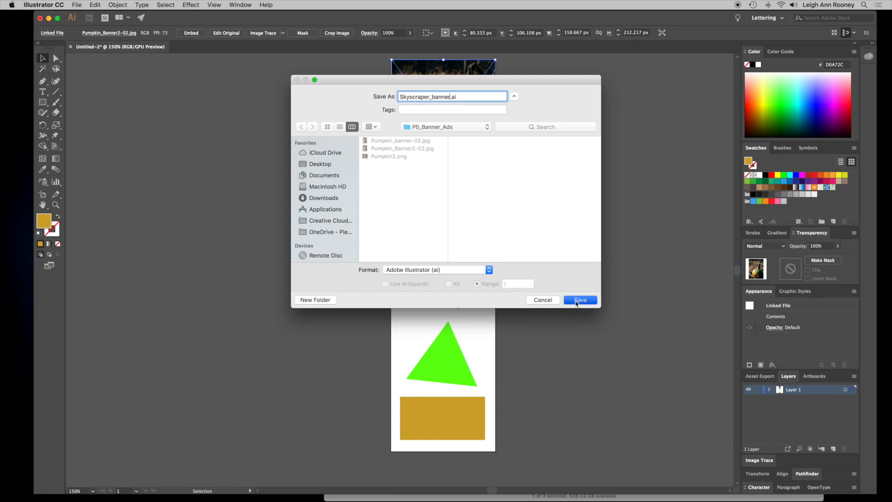
- Switch to Animate and create a new HTML5 Canvas document
click(565, 383)
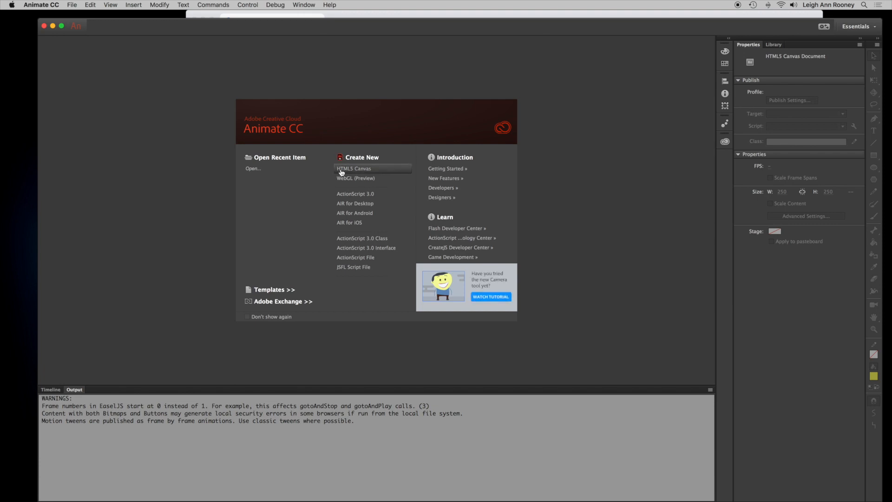
click(379, 172)
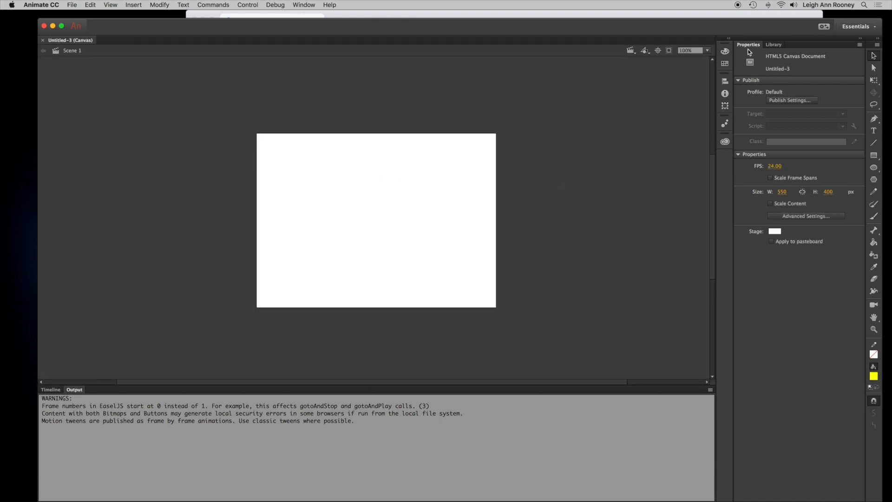
- Set the stage size to 160 × 600 px
click(304, 5)
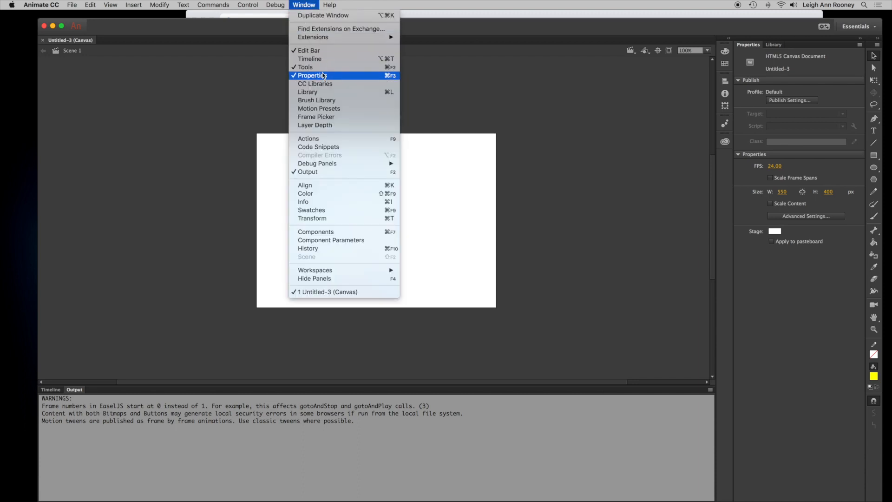
click(832, 321)
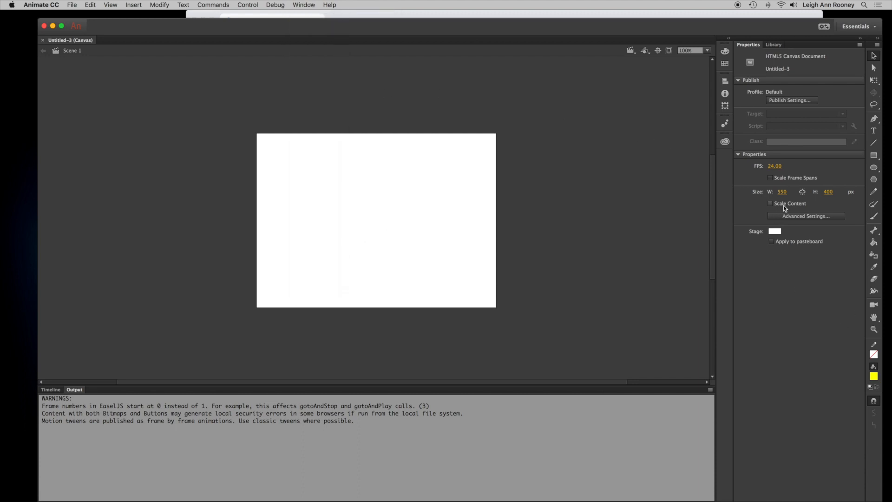
click(783, 191)
text(1)
key(Tab)
text(60)
key(Return)
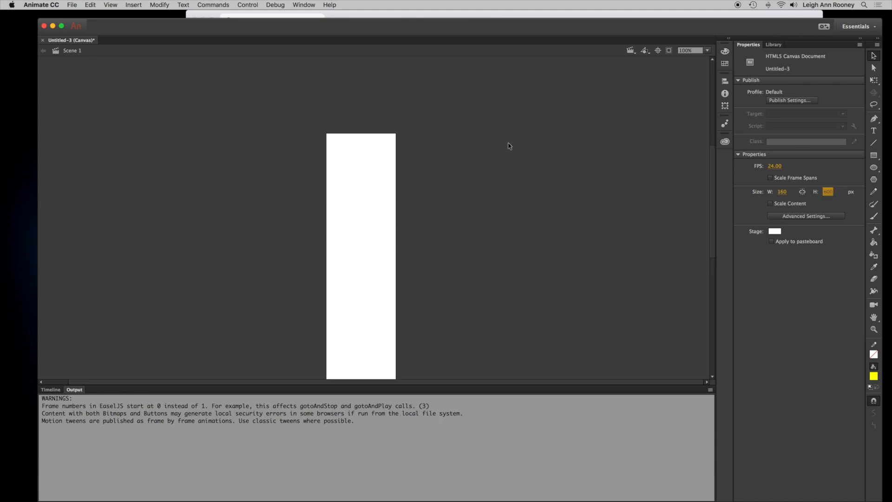
- Create a second HTML5 Canvas document sized 250 × 250 px
click(70, 4)
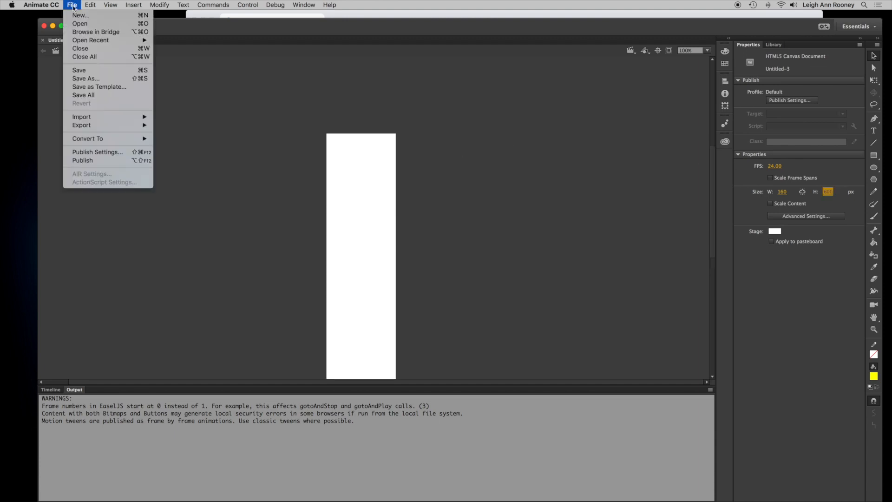
click(81, 18)
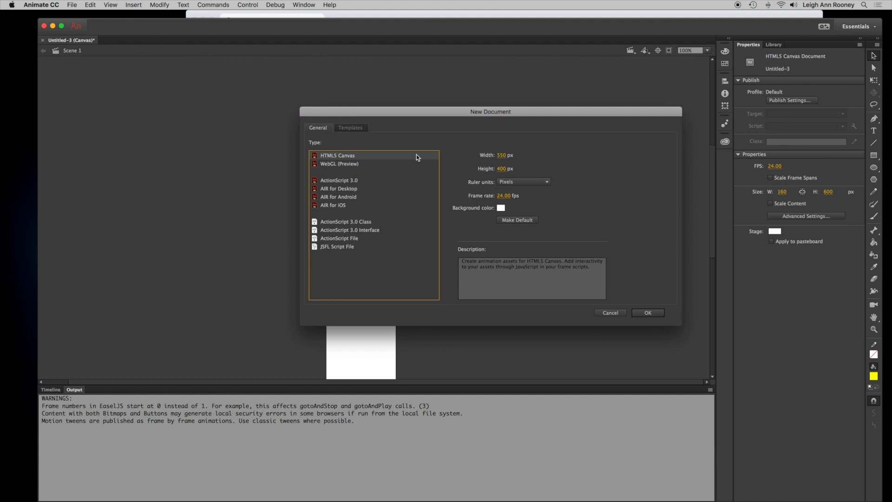
click(503, 156)
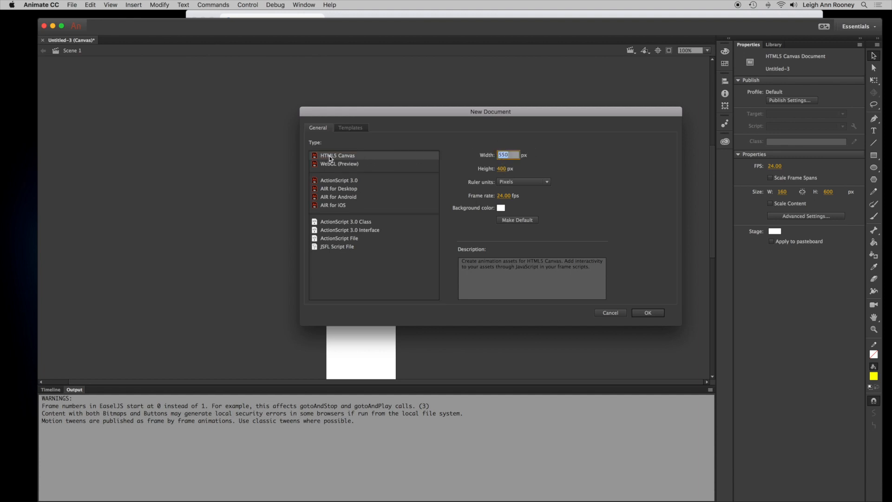
text(250)
key(Tab)
text(2)
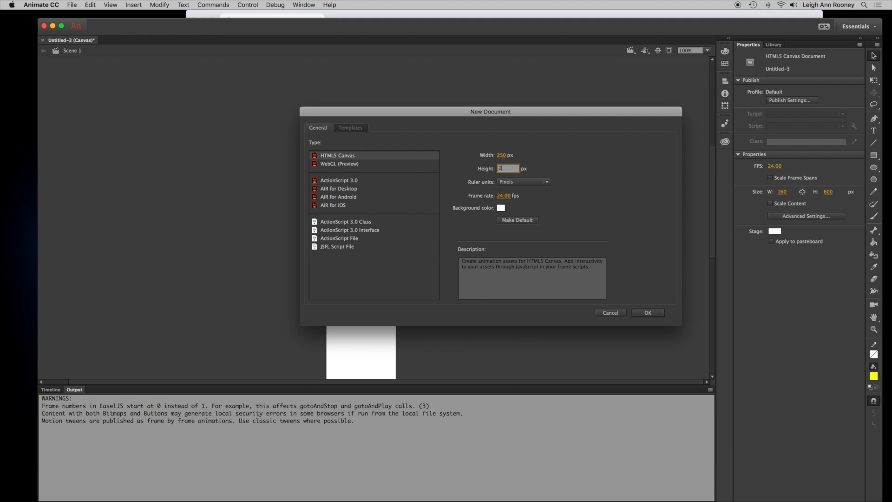
click(650, 315)
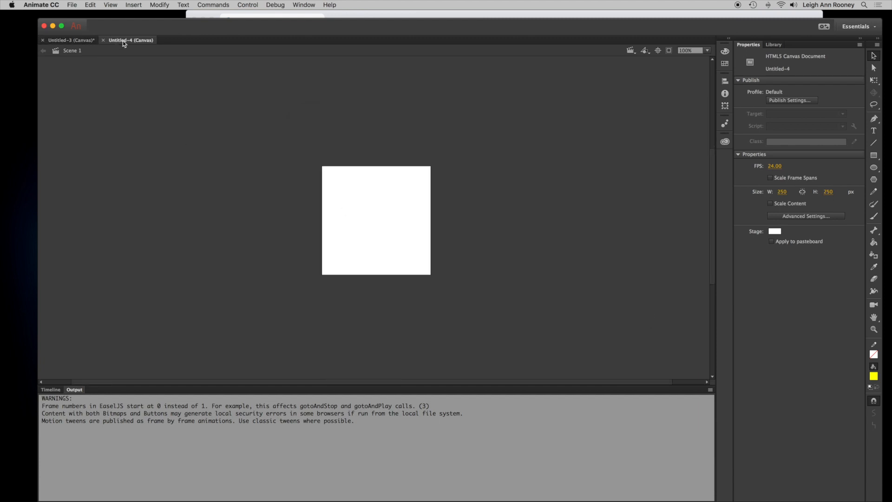
- Return to the 160 × 600 document and import Skyscraper_banner.ai to the stage as Animate layers
click(65, 40)
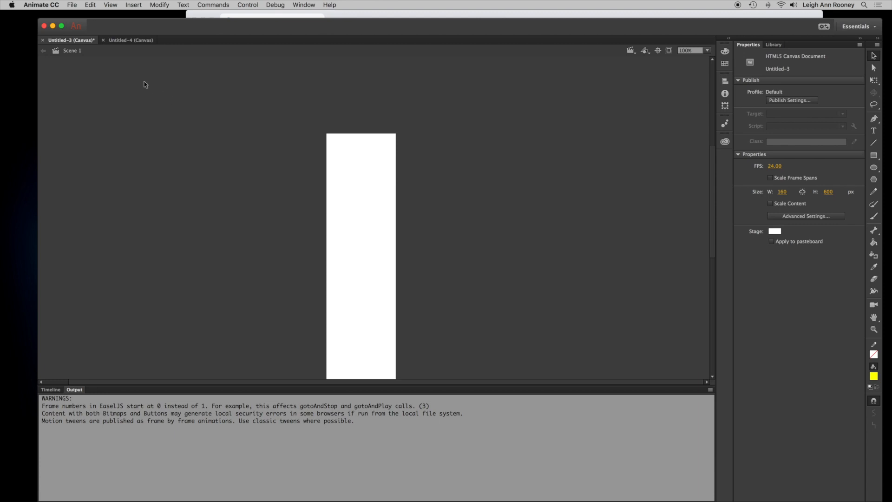
click(73, 5)
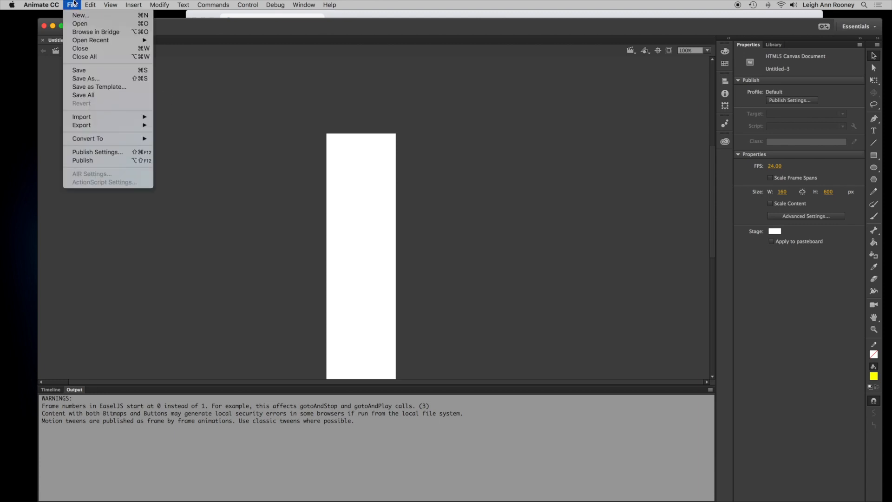
mouse_move(138, 117)
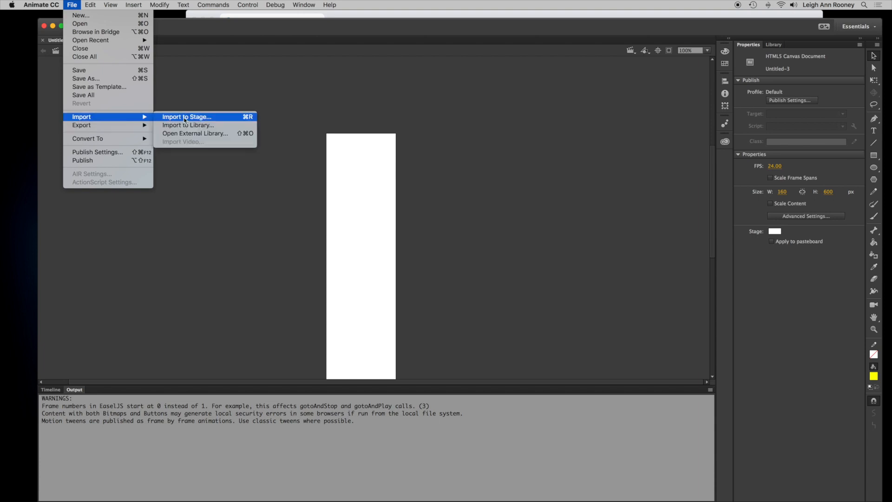
click(222, 120)
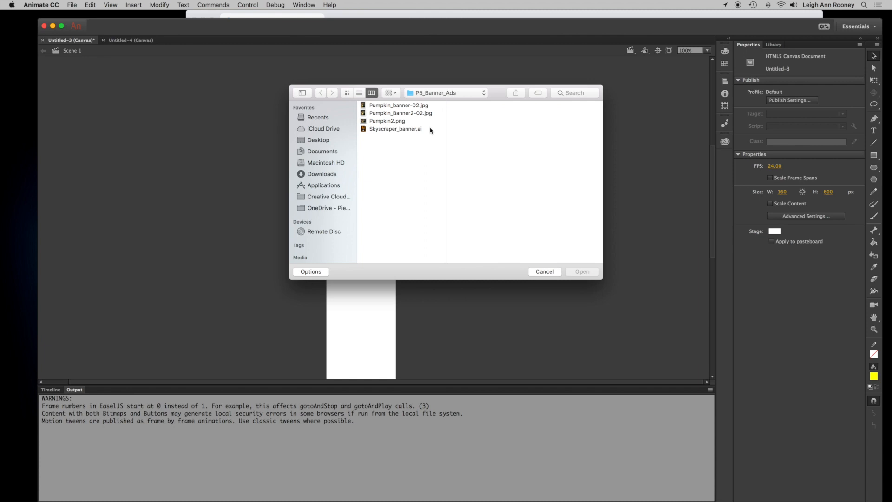
click(431, 130)
click(585, 271)
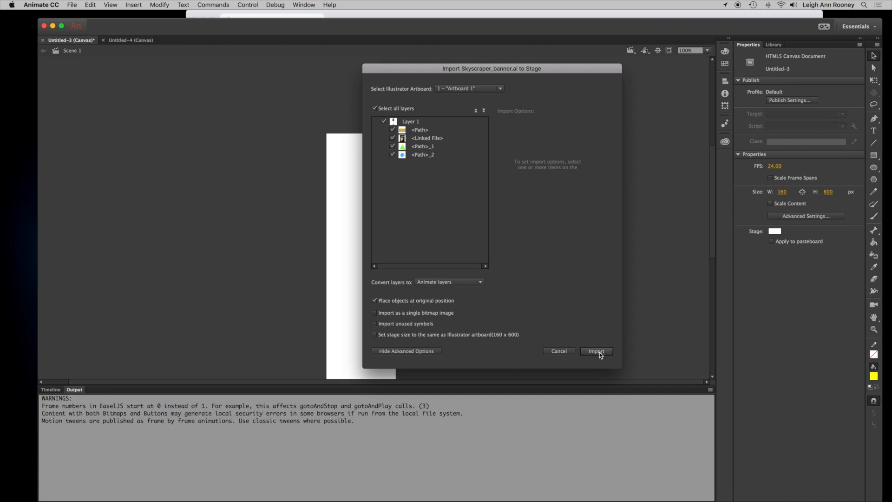
click(612, 352)
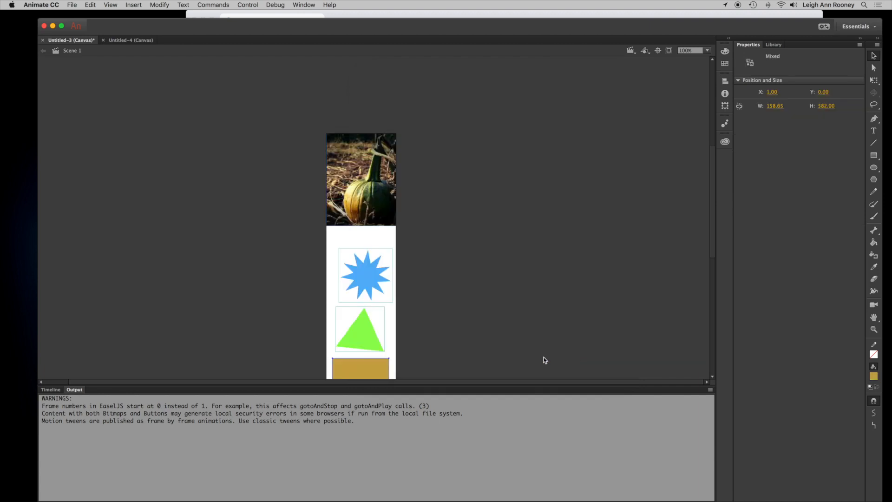
- Show the Timeline and browse the imported banner folder's image in the Library
click(50, 389)
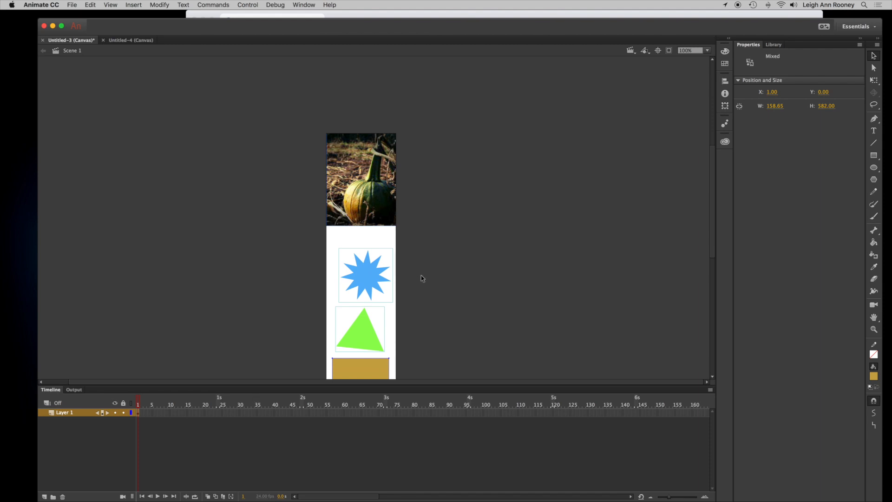
scroll(421, 276, down, 5)
scroll(422, 277, up, 2)
scroll(422, 276, up, 3)
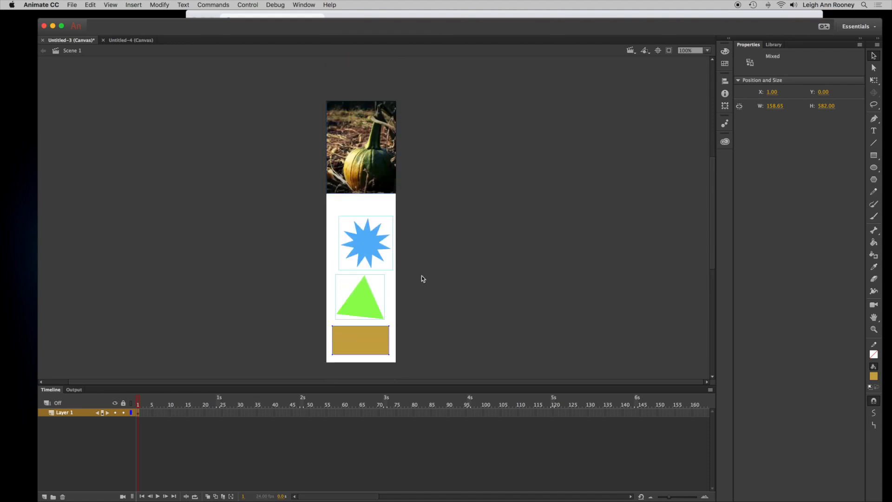
click(773, 45)
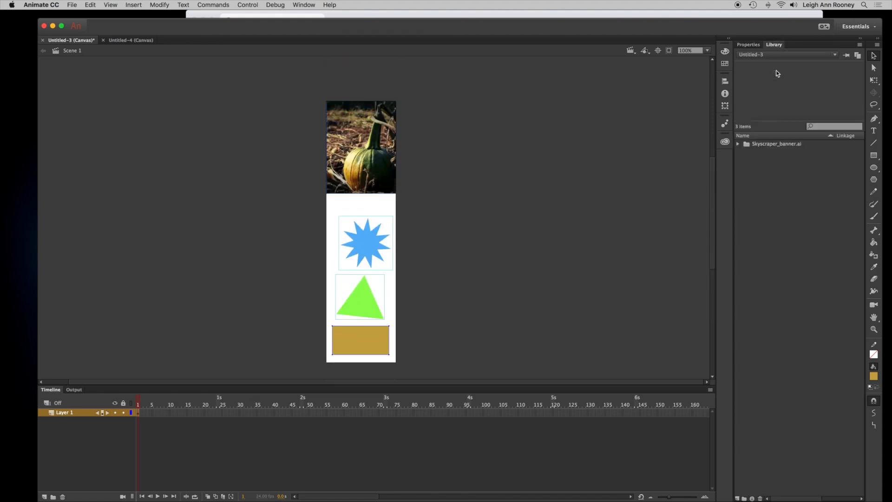
click(740, 145)
click(747, 152)
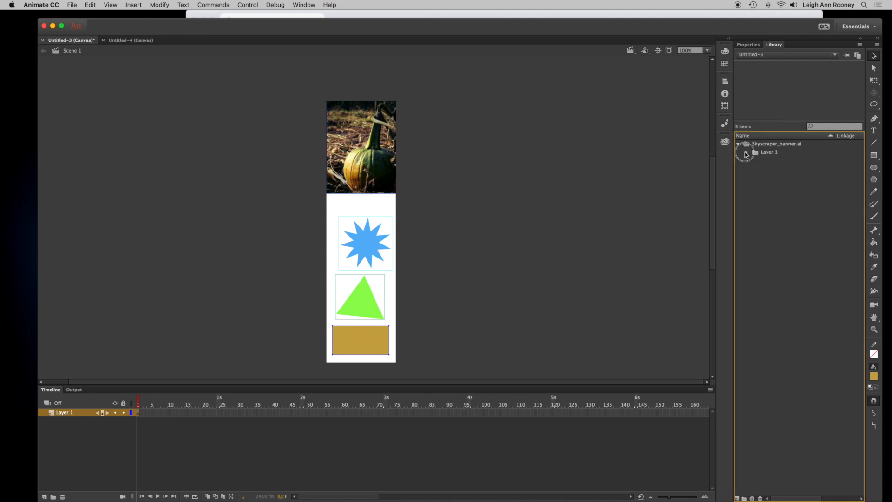
click(774, 160)
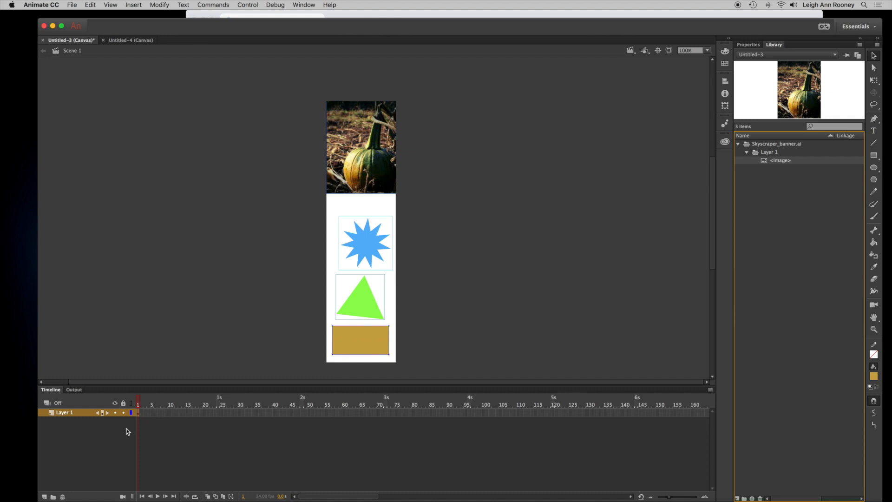
- Add a new layer and name it star
click(44, 497)
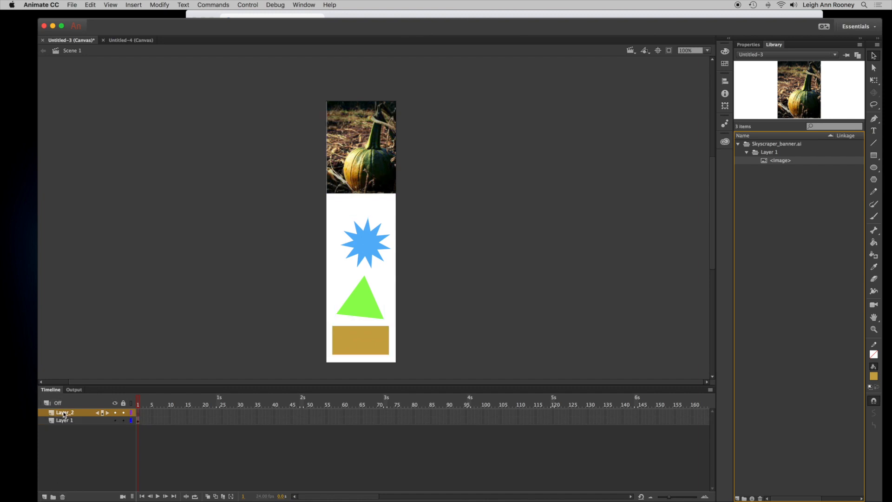
double_click(65, 413)
text(star)
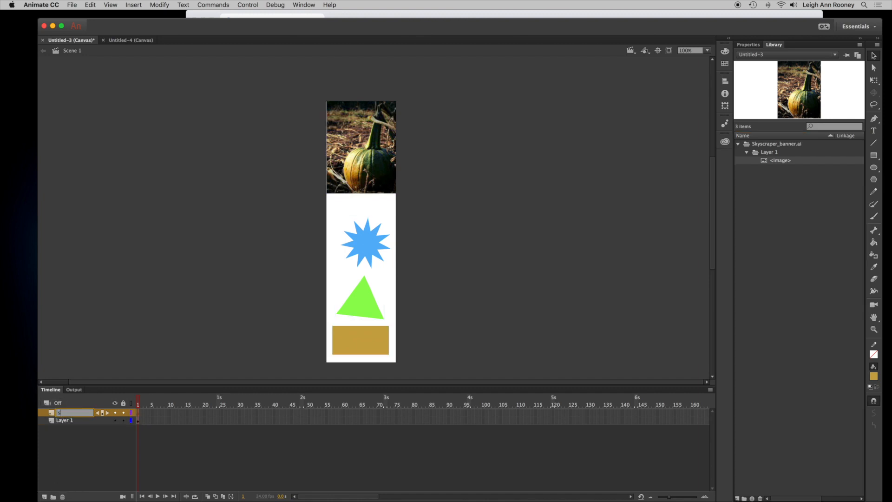
- Move the star, triangle and rectangle on Layer 1 off the stage to the right
click(71, 421)
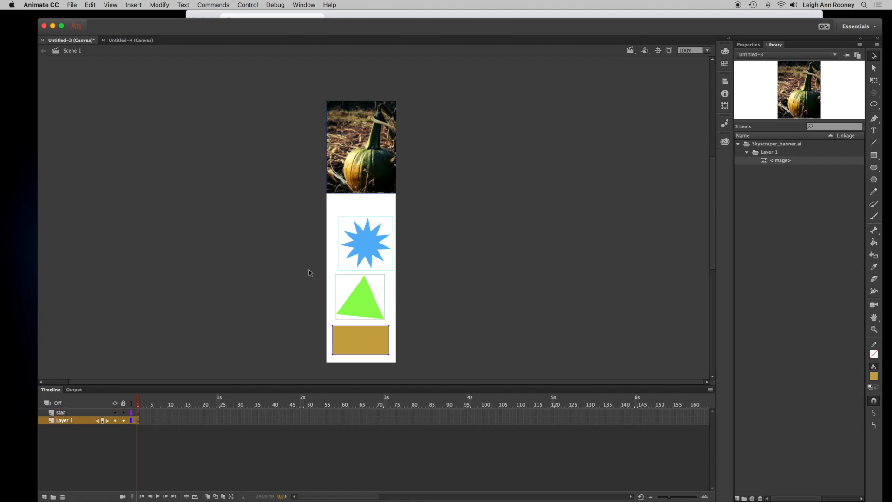
drag(369, 239, 557, 224)
drag(367, 311, 577, 295)
click(388, 339)
drag(368, 344, 521, 335)
click(553, 227)
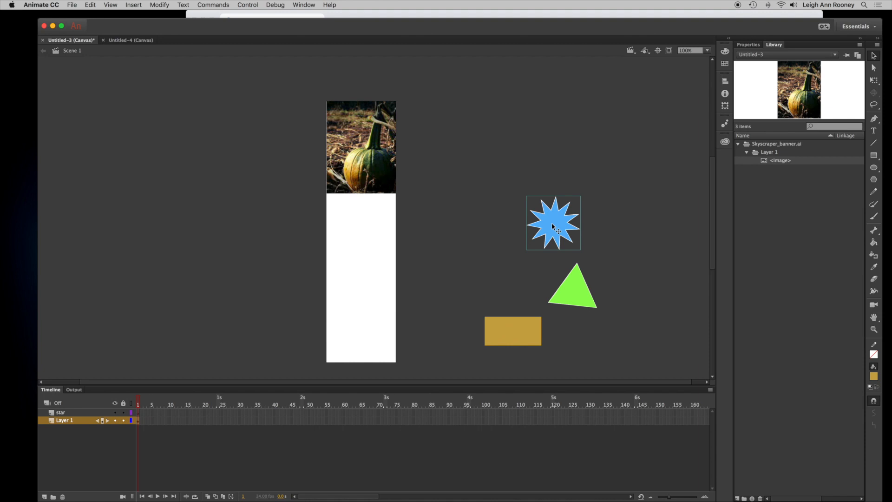
- Paste the star into the star layer, place it on the banner, and delete the off-stage original
click(68, 412)
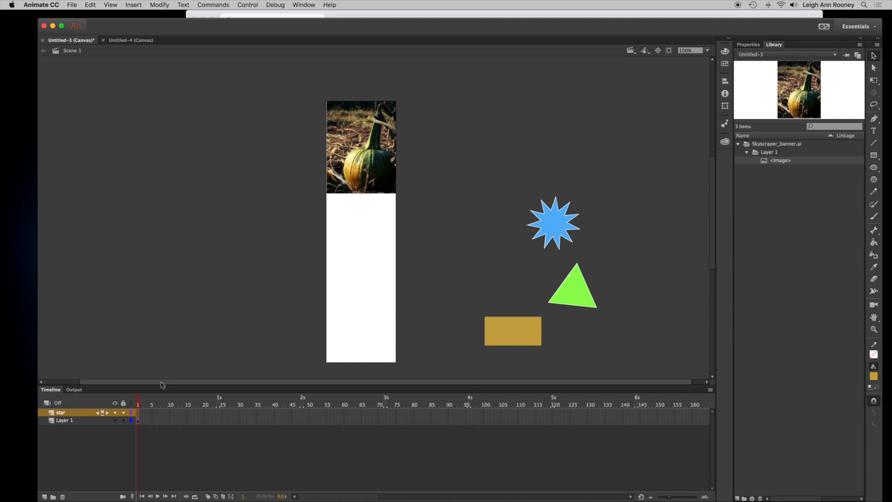
key(super+v)
drag(371, 226, 358, 248)
click(558, 228)
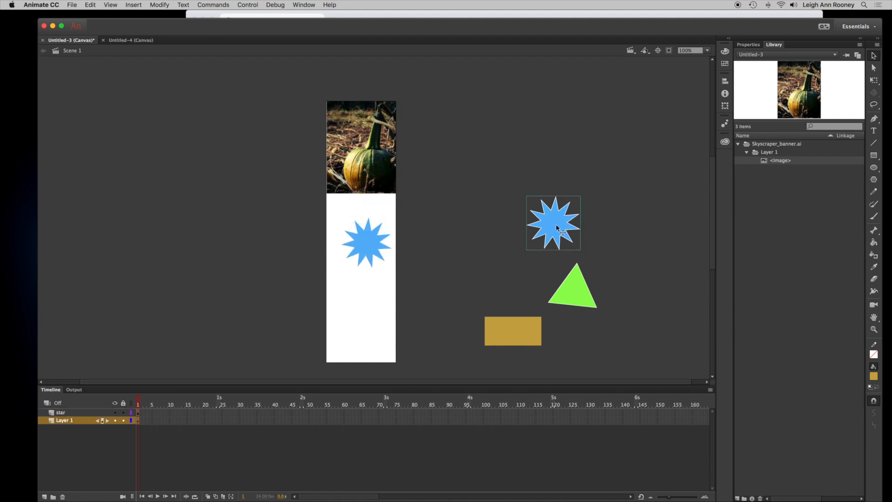
key(Delete)
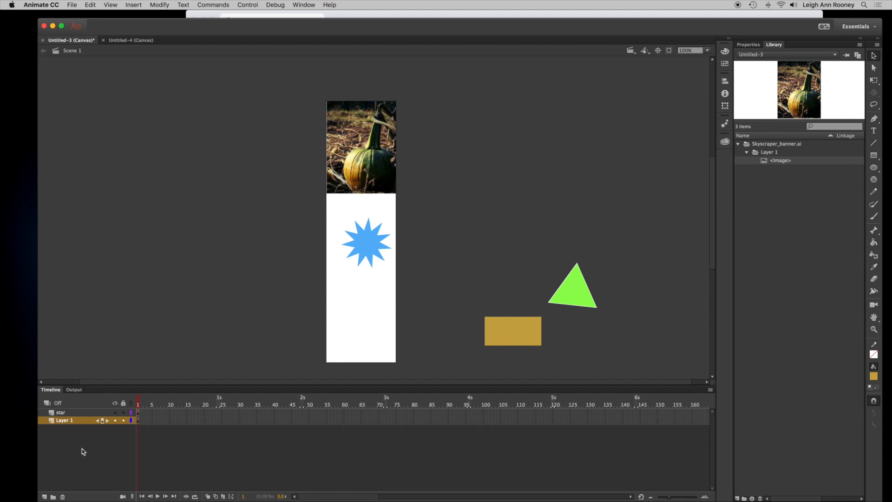
- Add a new layer and name it triangle
click(45, 497)
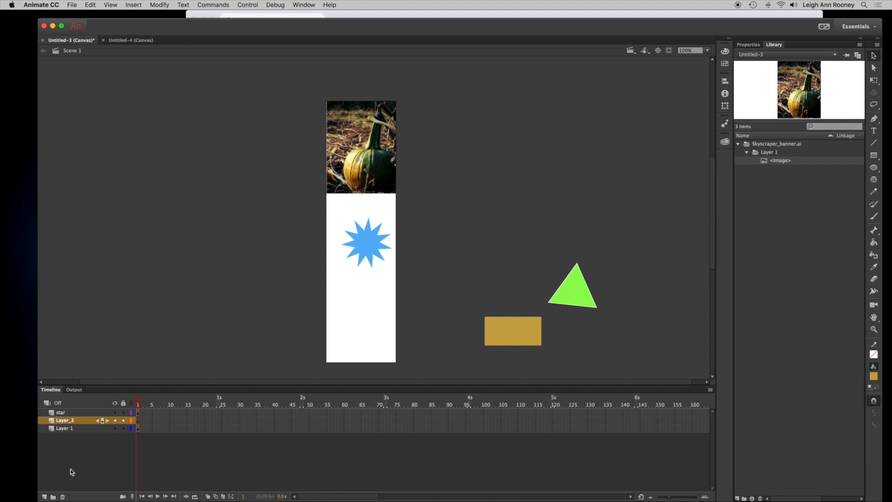
double_click(64, 421)
text(traiangle)
- Paste the triangle into the triangle layer, place it near the bottom of the banner, and remove the off-stage original
click(586, 289)
drag(580, 295, 525, 274)
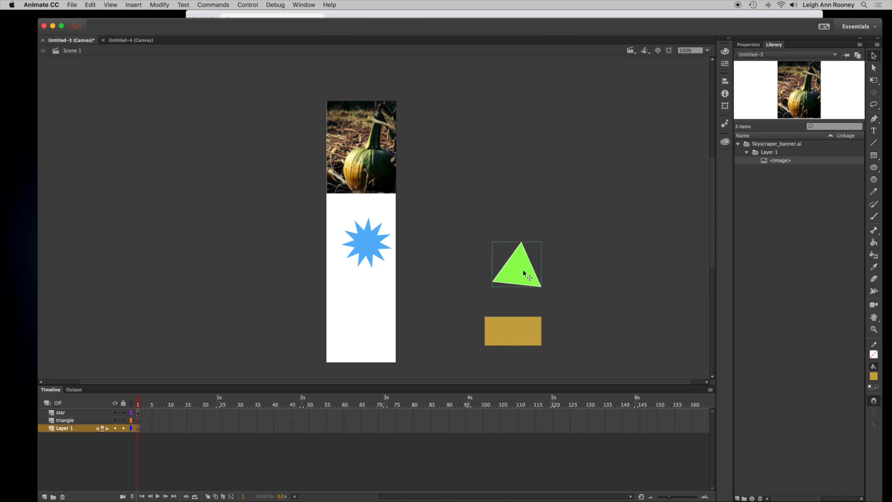
click(358, 326)
key(cmd+v)
drag(387, 219, 363, 318)
click(513, 269)
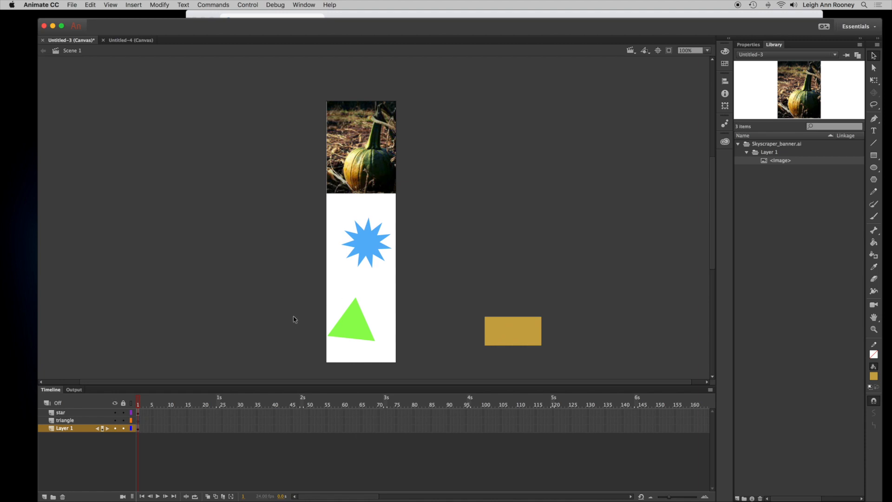
- Switch to the Untitled-4 document, zoom in, and add a new layer named star
click(116, 41)
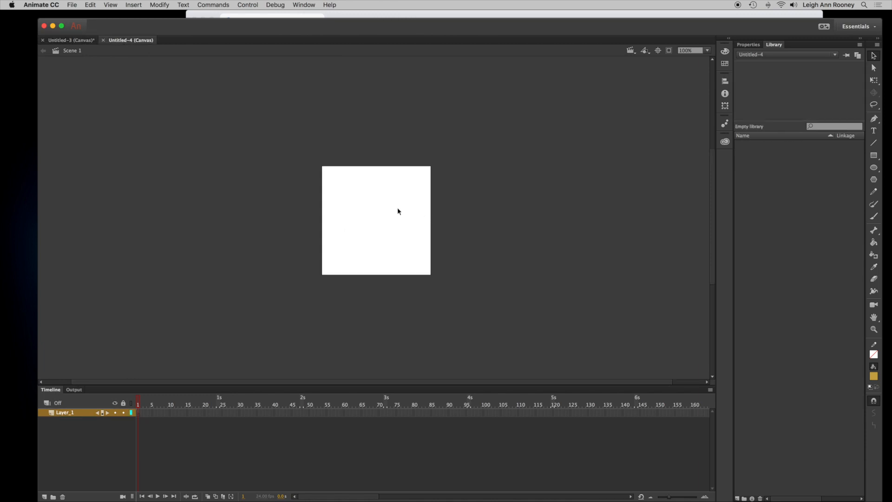
key(super+equal)
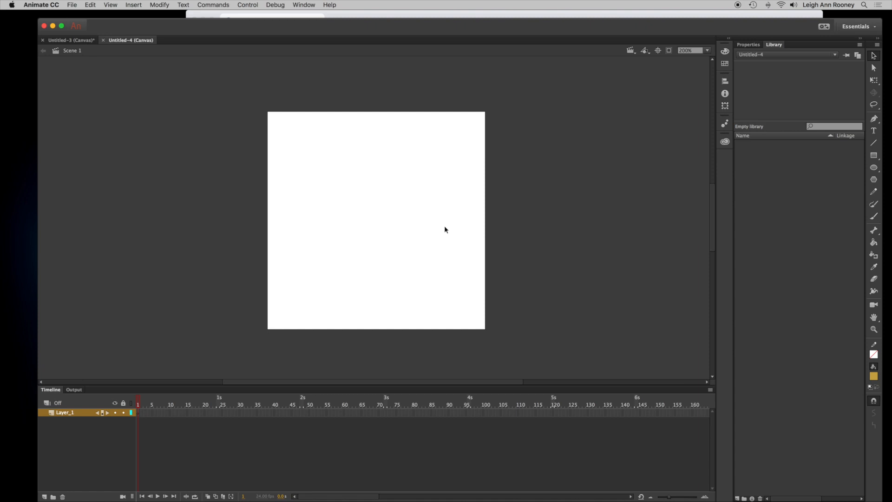
click(45, 497)
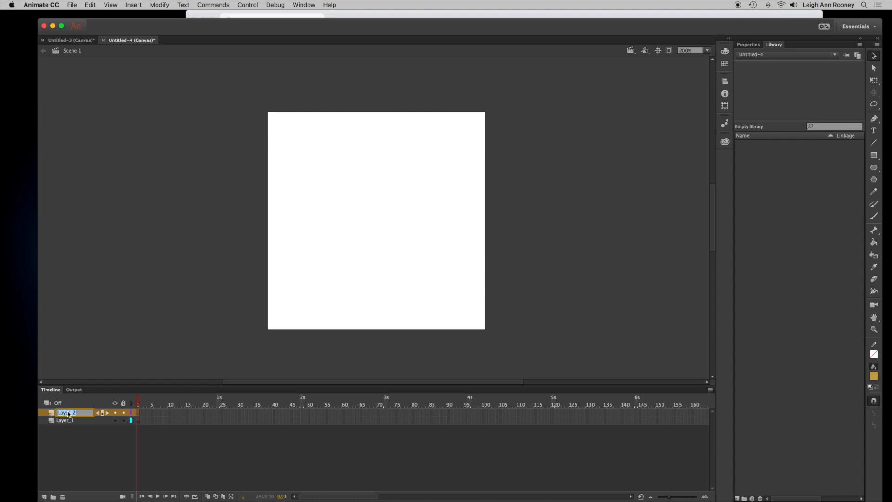
text(s)
key(Return)
- Set the PolyStar tool options to star style and change the number of sides
click(877, 182)
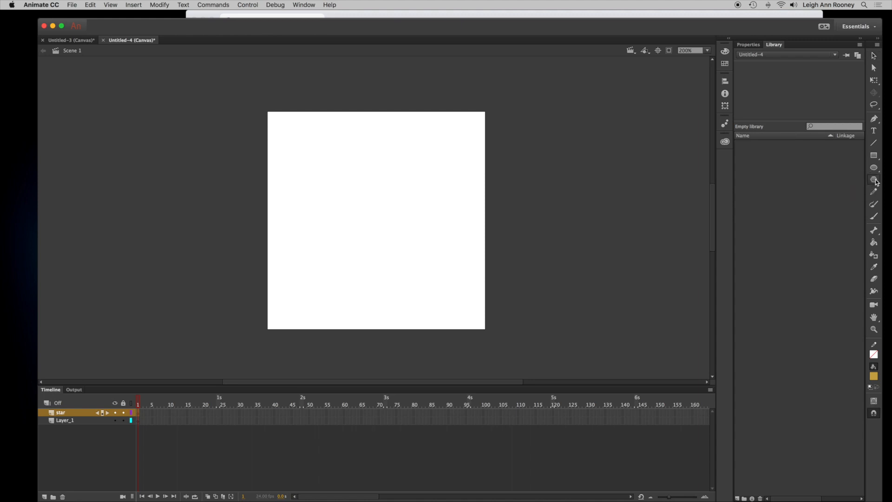
click(747, 45)
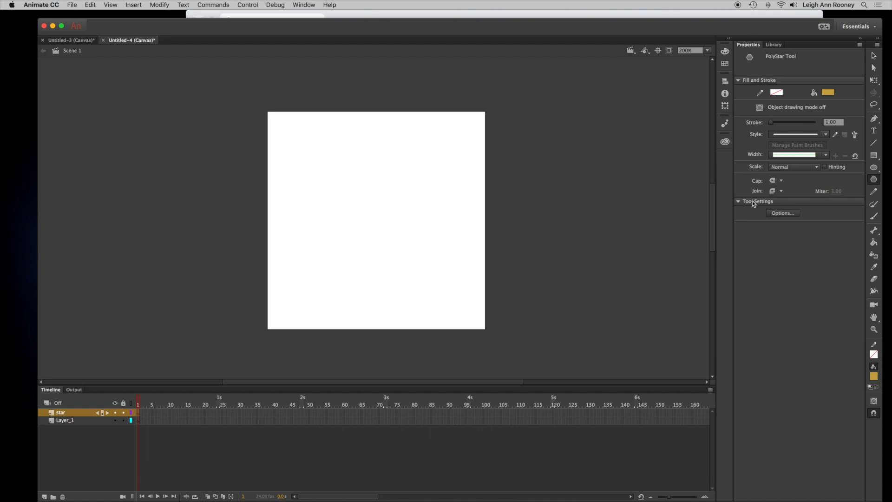
click(796, 214)
drag(479, 207, 536, 188)
text(7)
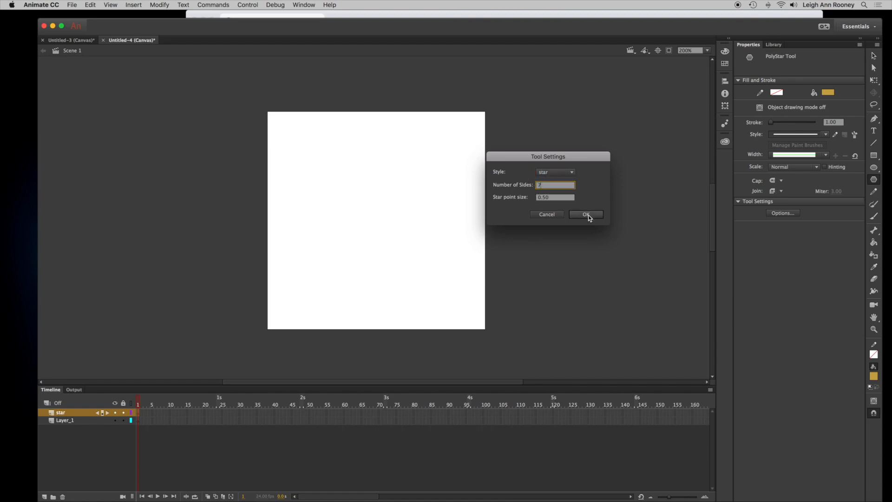
text(10)
click(586, 215)
- Draw a star about 146 px wide and move it onto the middle of the stage
drag(305, 164, 355, 201)
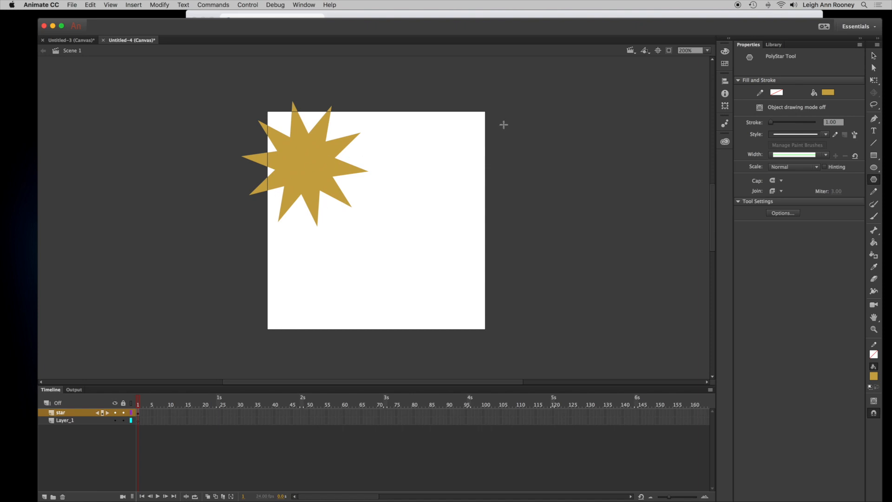
click(874, 55)
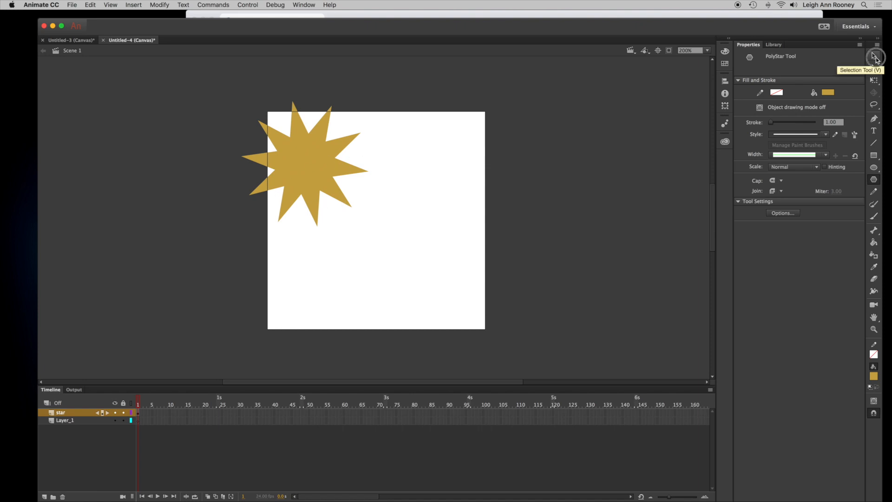
drag(316, 179, 379, 206)
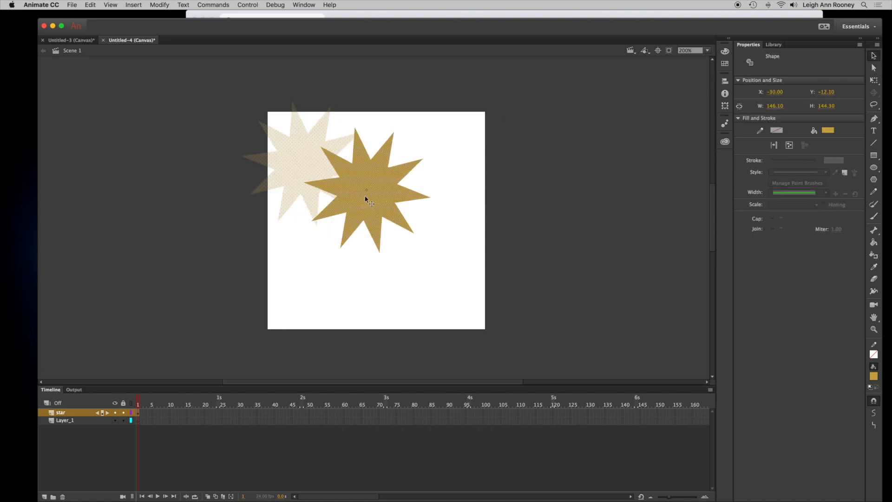
- Change the star's fill to a green swatch and nudge it slightly left
click(829, 131)
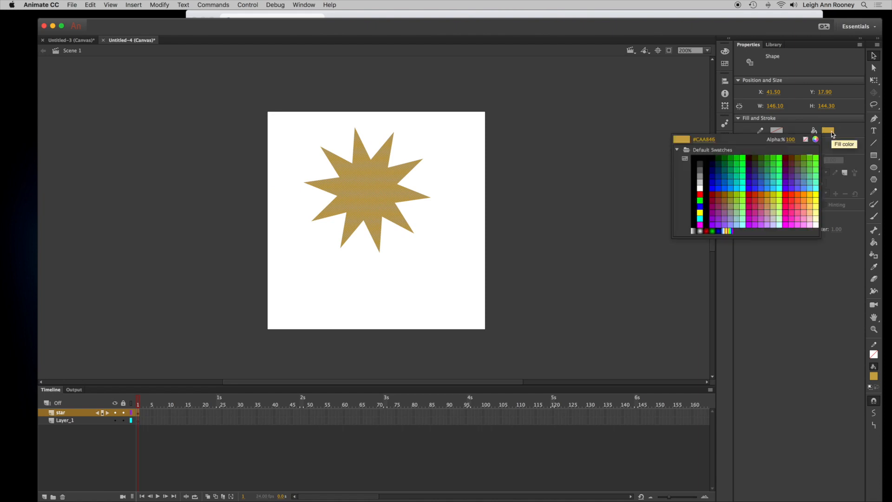
click(745, 179)
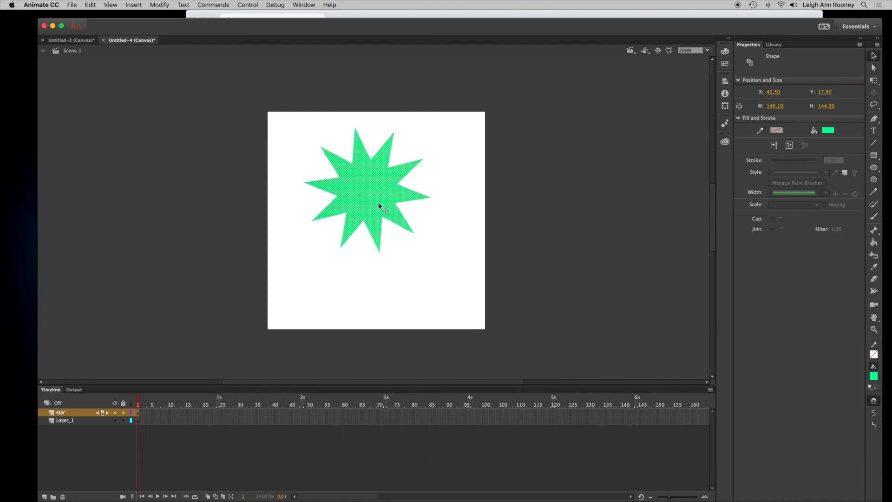
mouse_move(370, 199)
mouse_down()
mouse_move(378, 194)
mouse_move(355, 202)
mouse_move(358, 208)
mouse_up()
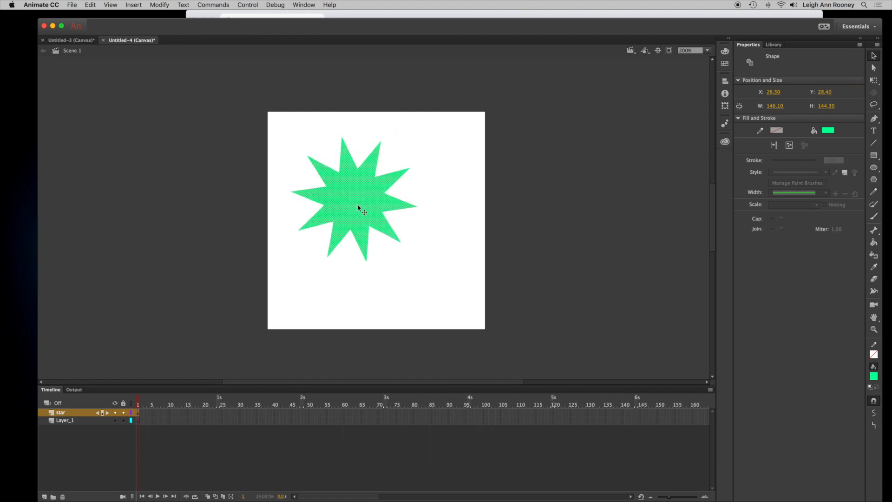
- Rotate the star with Free Transform and scale it down to about 121 px wide
click(876, 81)
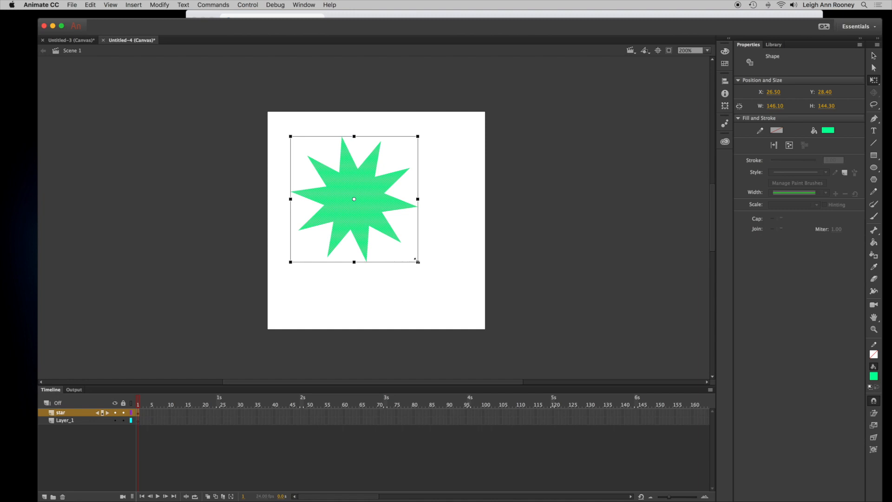
drag(417, 262, 384, 278)
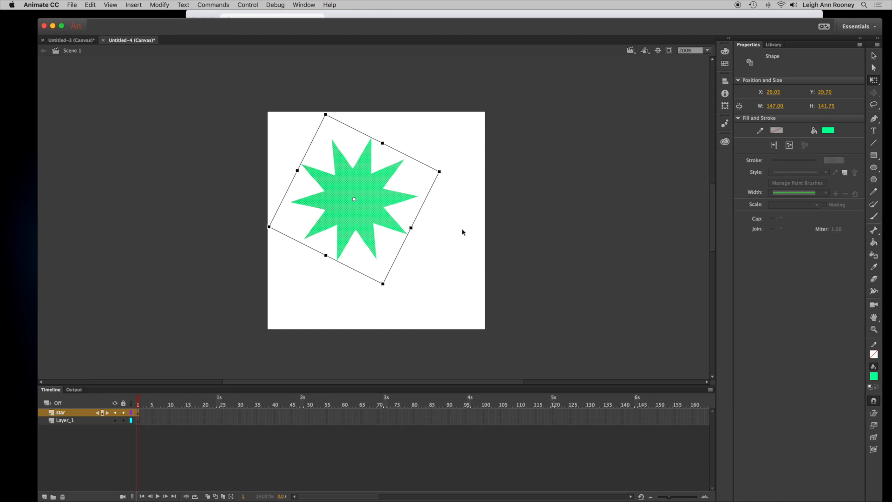
drag(382, 283, 379, 270)
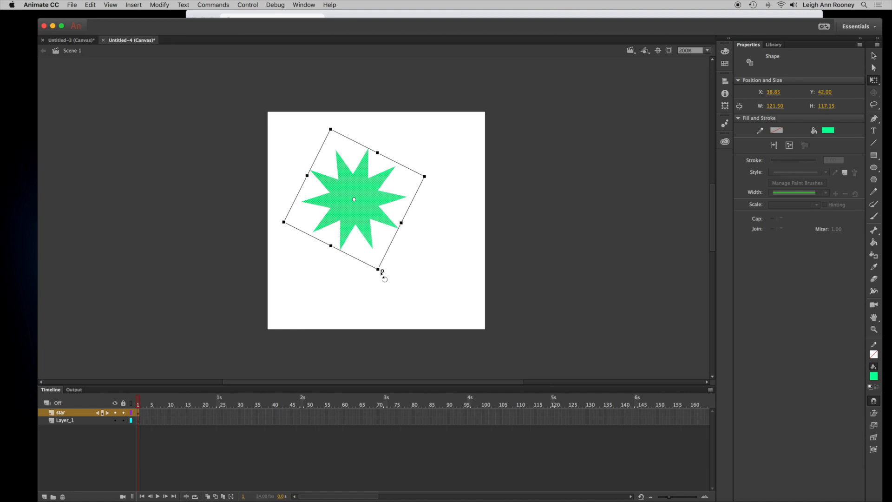
- Add a new layer and name it circle
click(44, 497)
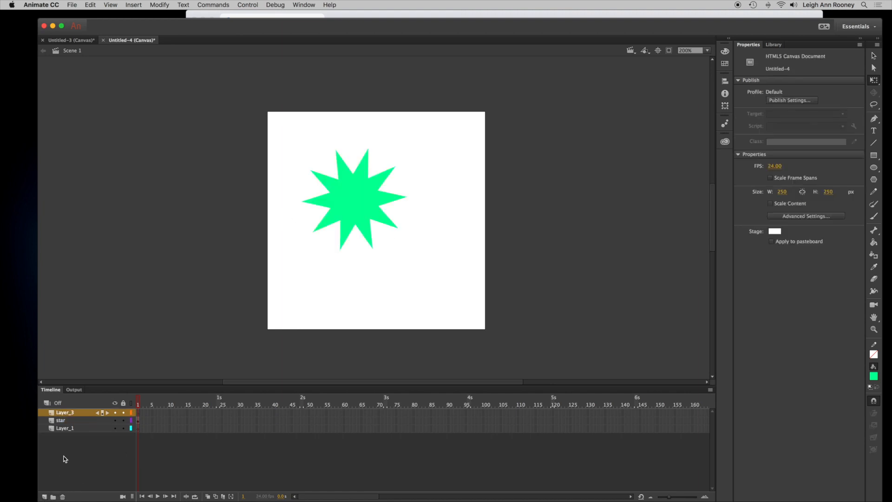
double_click(66, 413)
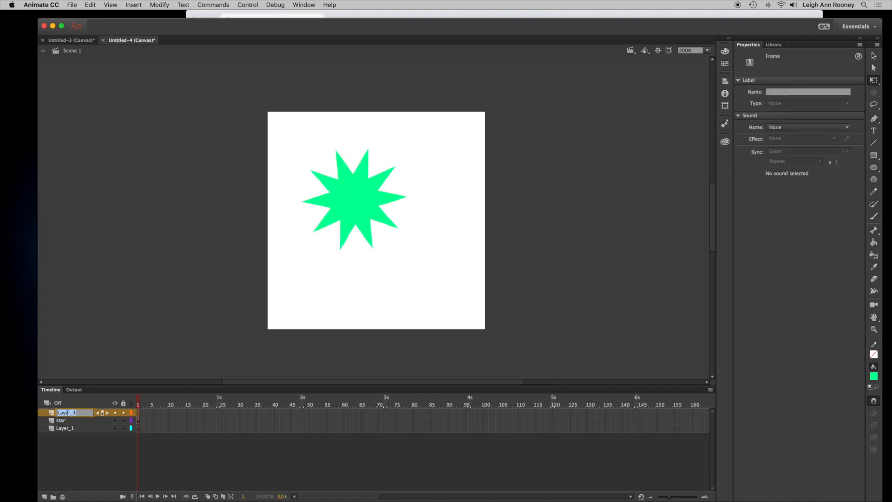
text(circle)
key(Return)
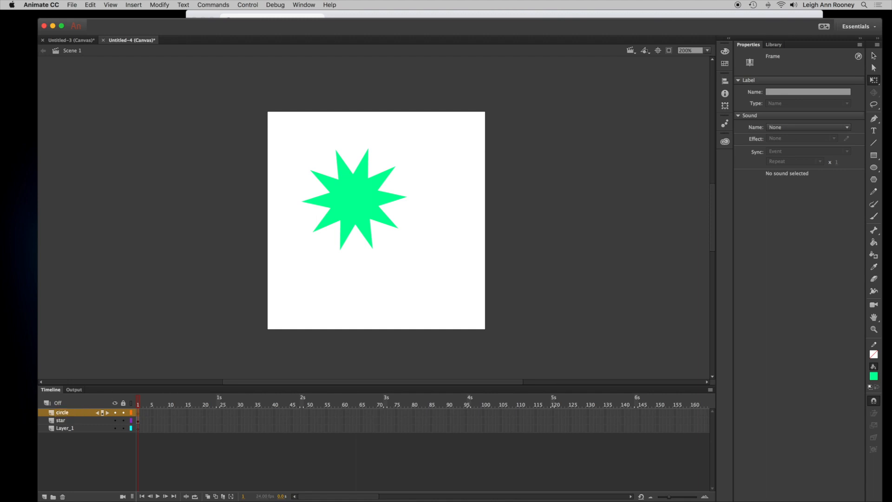
- Draw a circle about 115 px wide in the lower right and move it fully inside the stage
click(874, 168)
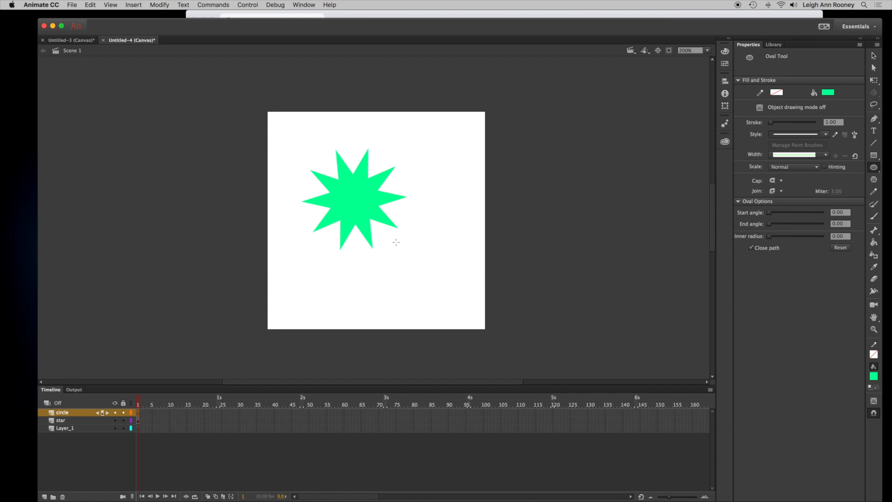
drag(393, 242, 490, 327)
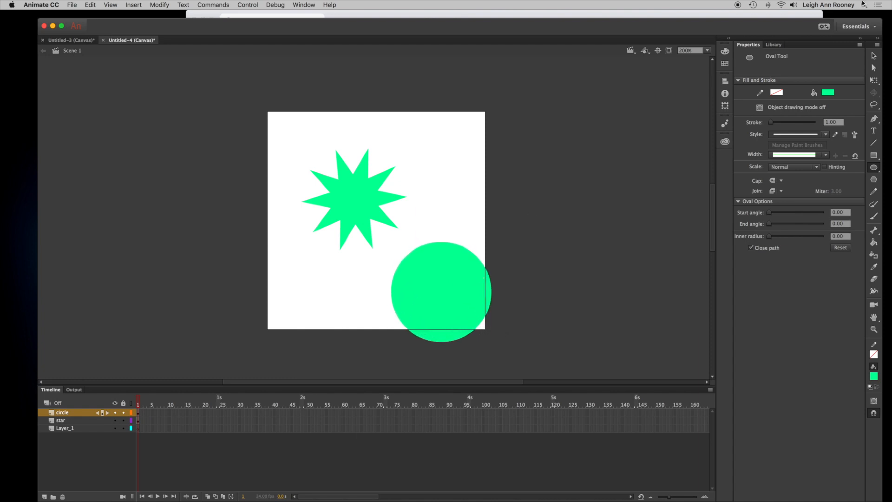
click(873, 55)
drag(430, 311, 413, 281)
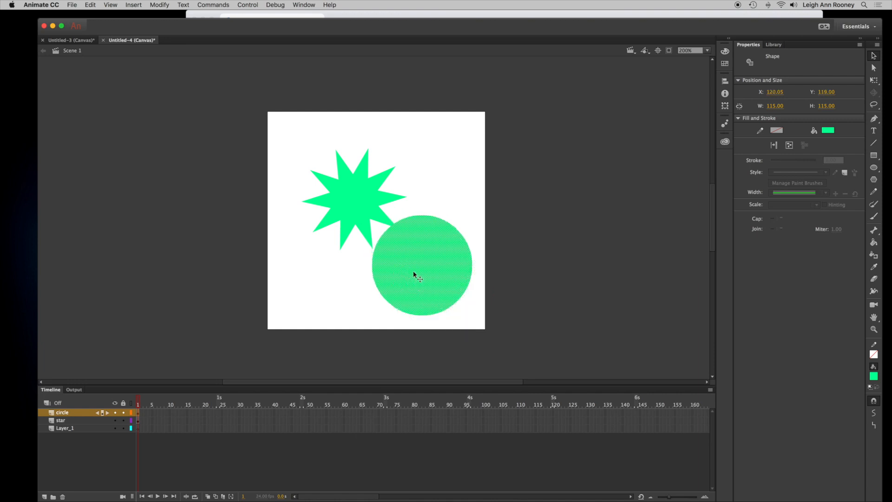
- Fill the circle with a purple swatch and move the star toward the upper-left corner
click(728, 53)
click(726, 64)
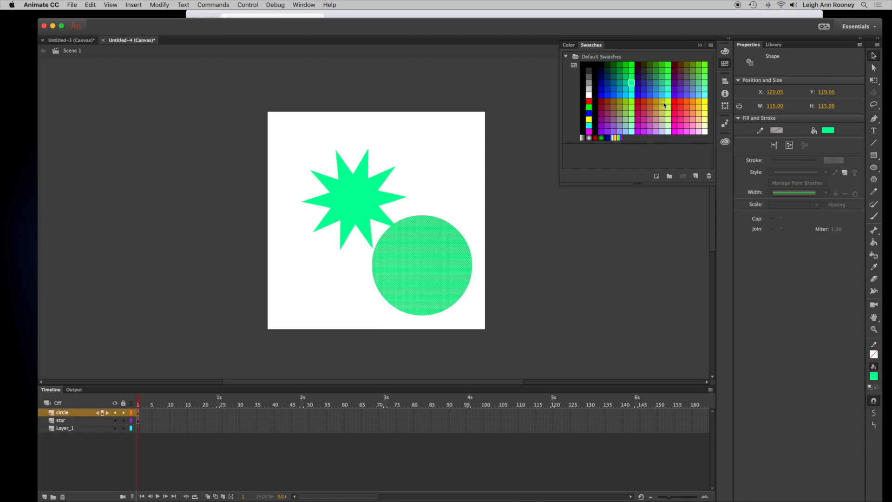
click(607, 133)
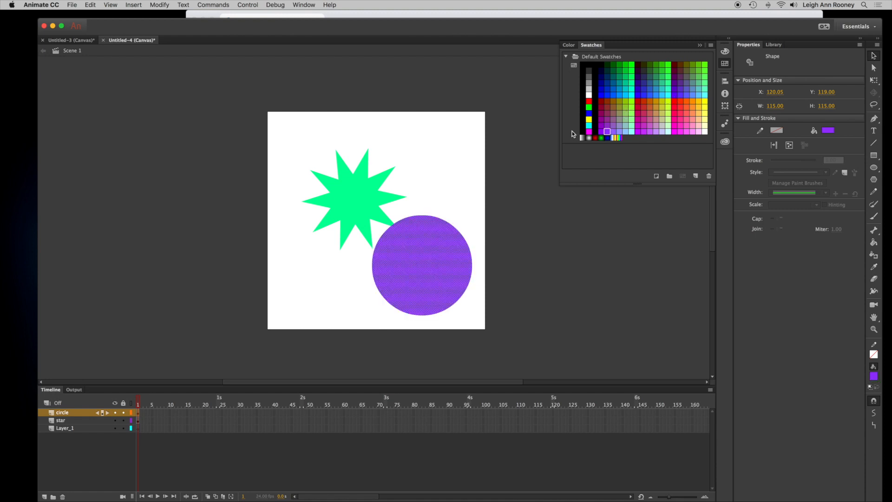
click(873, 58)
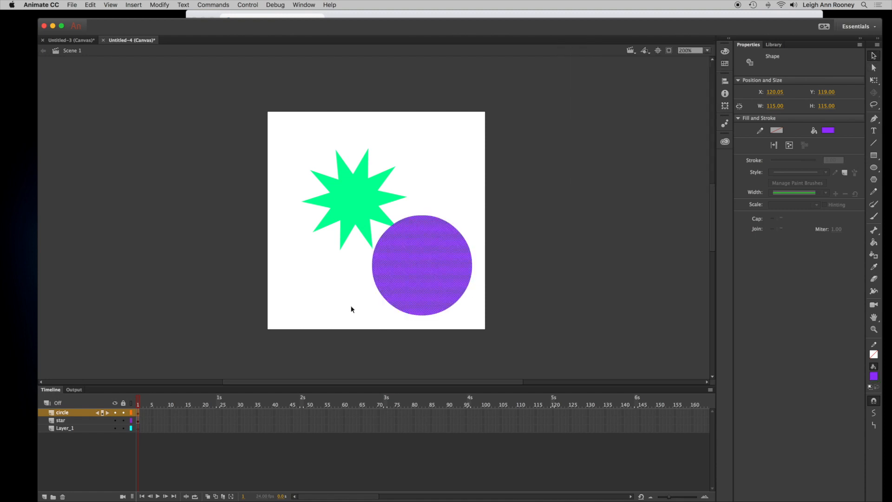
click(358, 211)
drag(349, 201, 337, 189)
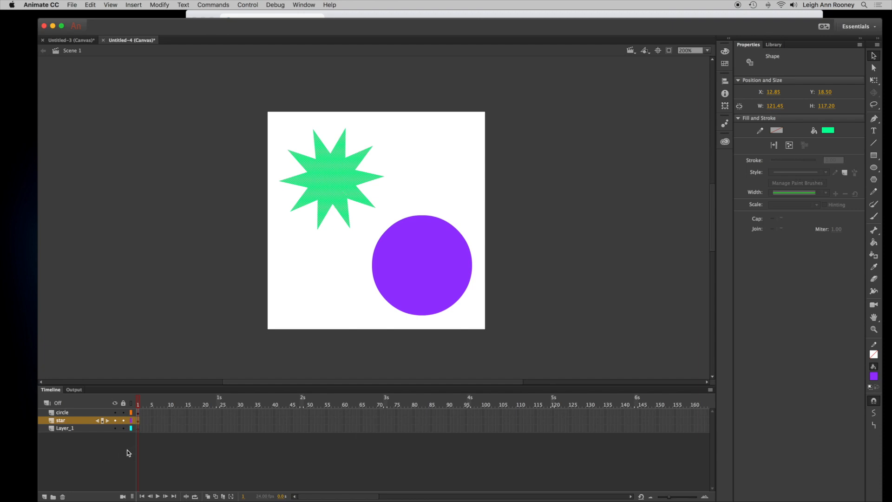
- Add a new layer and name it click me
click(45, 497)
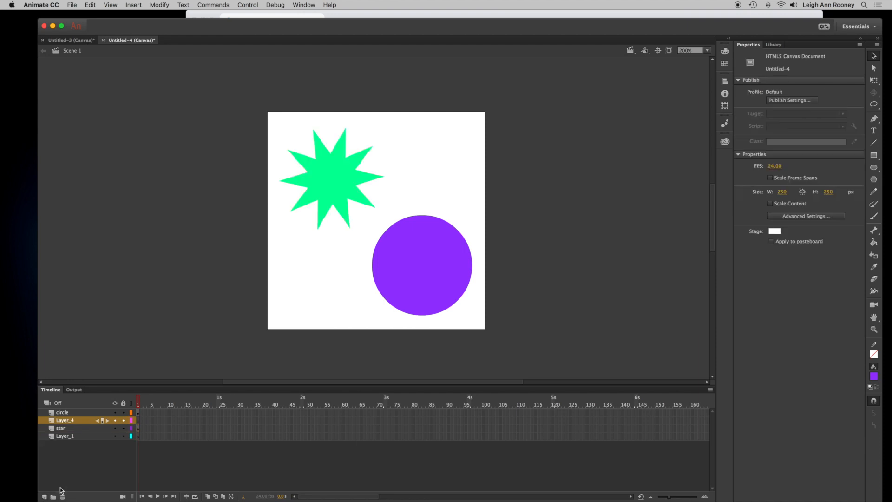
double_click(65, 421)
text(click me)
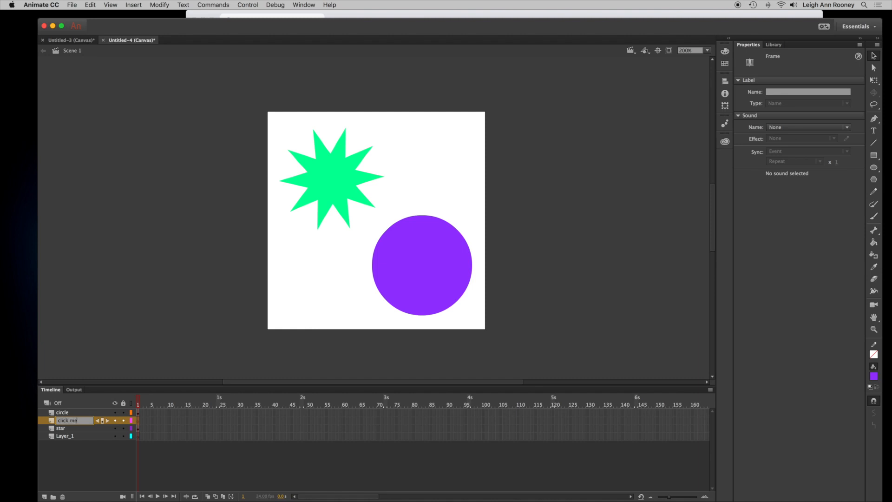
key(Return)
- Add the two-line text CLICK ME with the Text tool over the circle
click(873, 131)
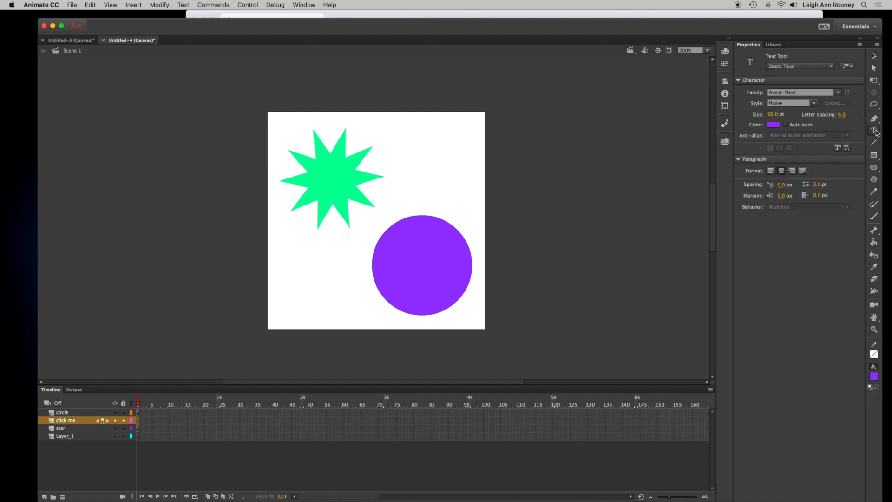
click(405, 250)
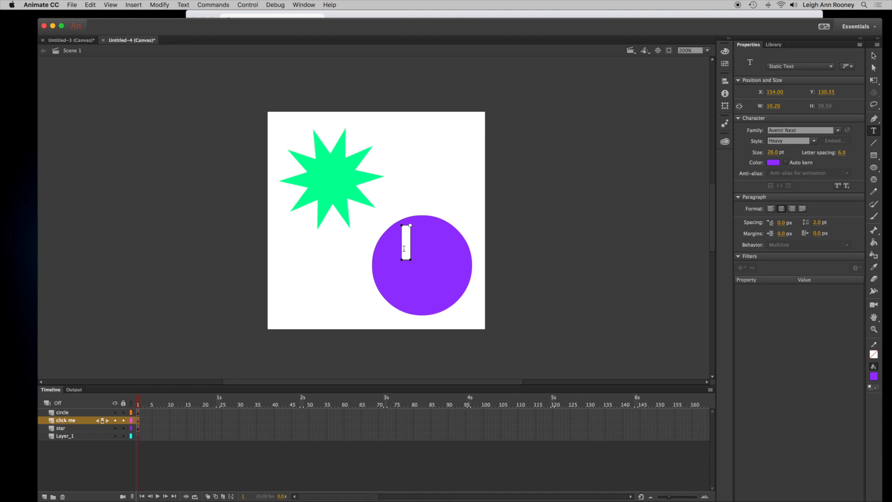
text(CLICK)
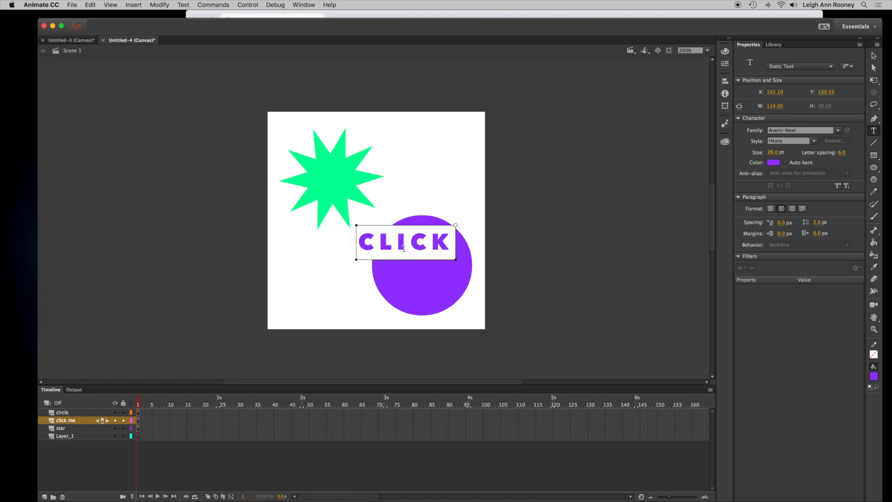
key(Return)
text(ME)
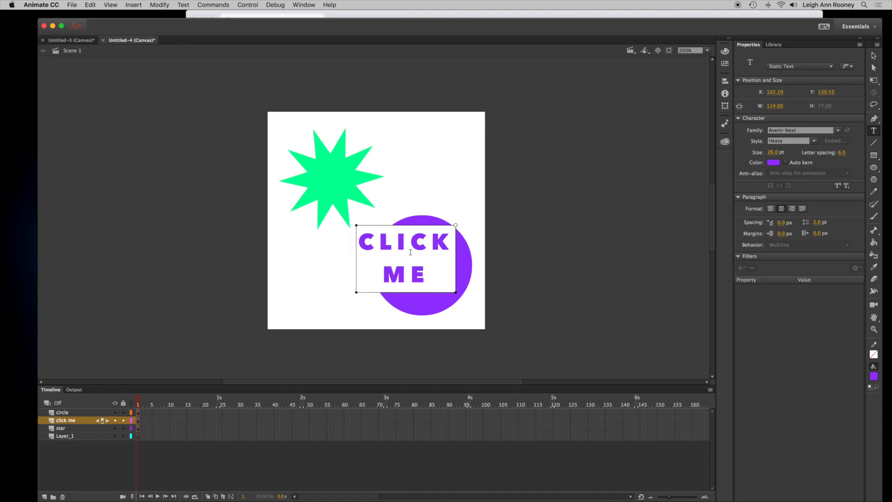
- Select all the text and color it white
drag(424, 278, 353, 244)
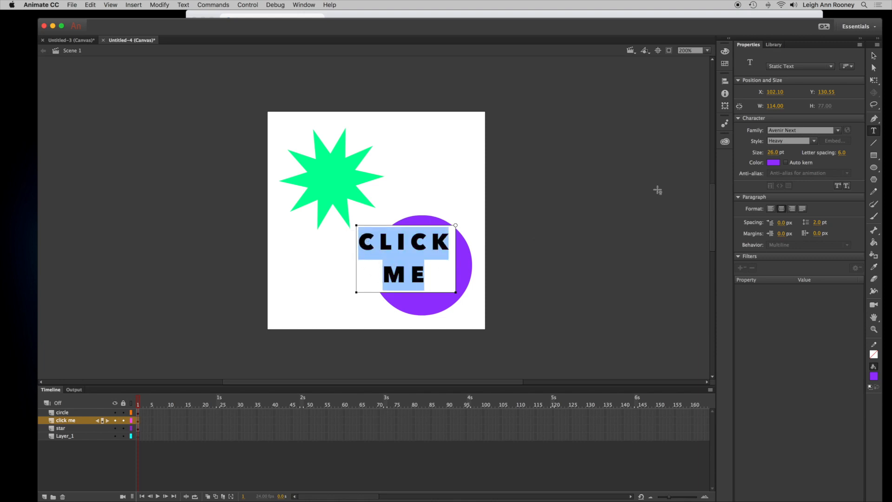
click(724, 65)
click(589, 95)
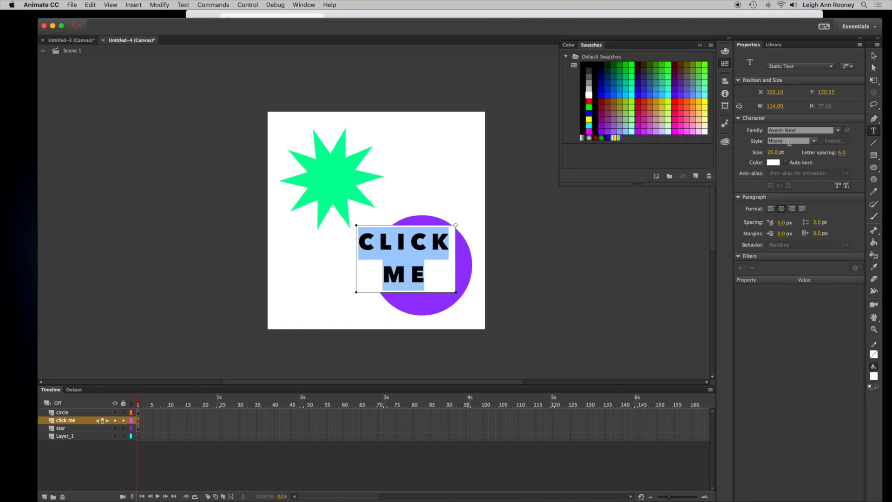
- Set the text's letter spacing to 14 and font size to 25 pt
click(844, 154)
text(10)
key(Return)
drag(849, 154, 849, 154)
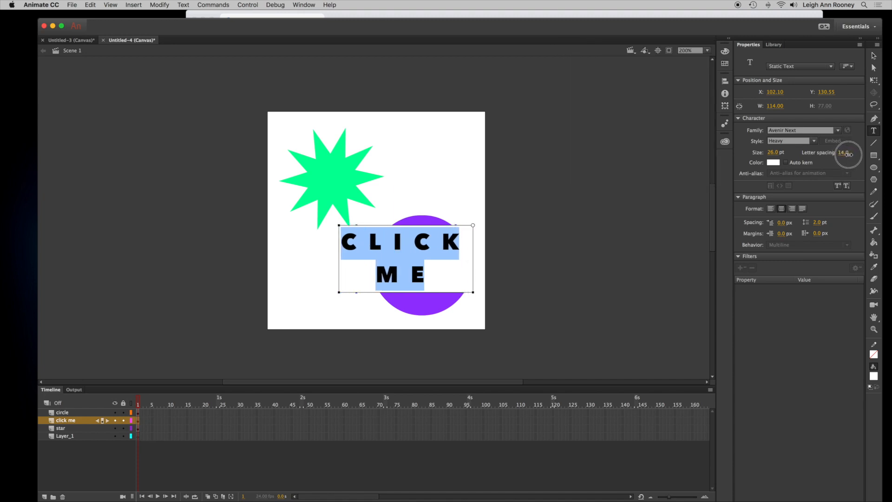
drag(777, 154, 781, 156)
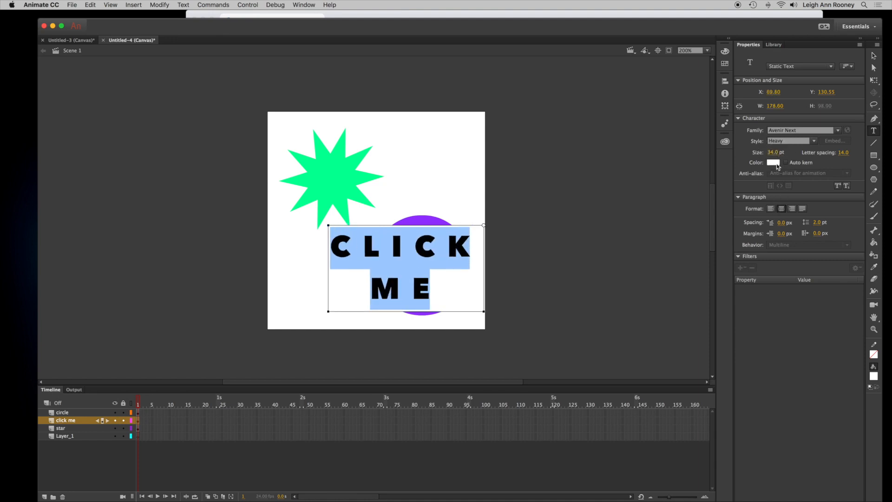
drag(774, 152, 773, 157)
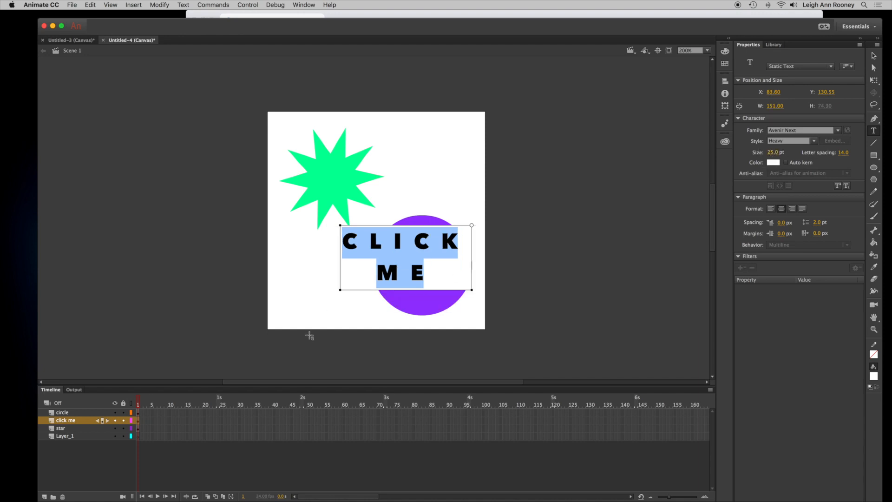
- Move the click me layer to the top of the layer stack
click(68, 449)
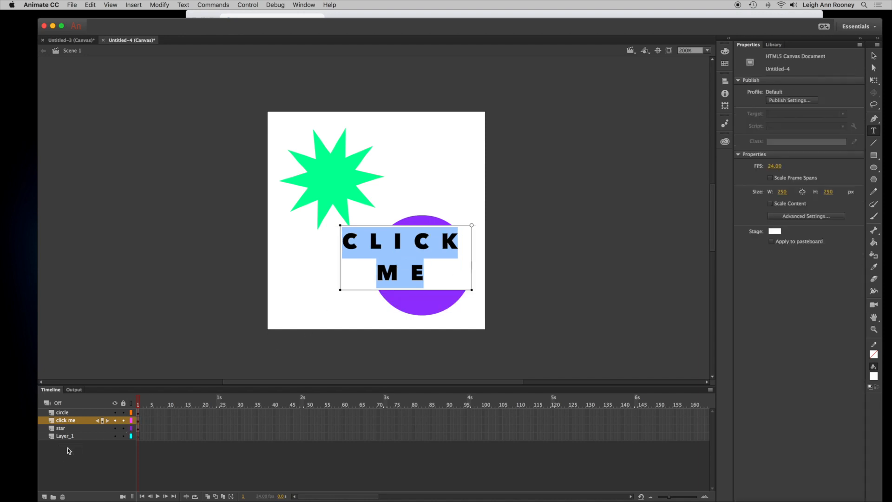
click(66, 421)
drag(66, 420, 66, 411)
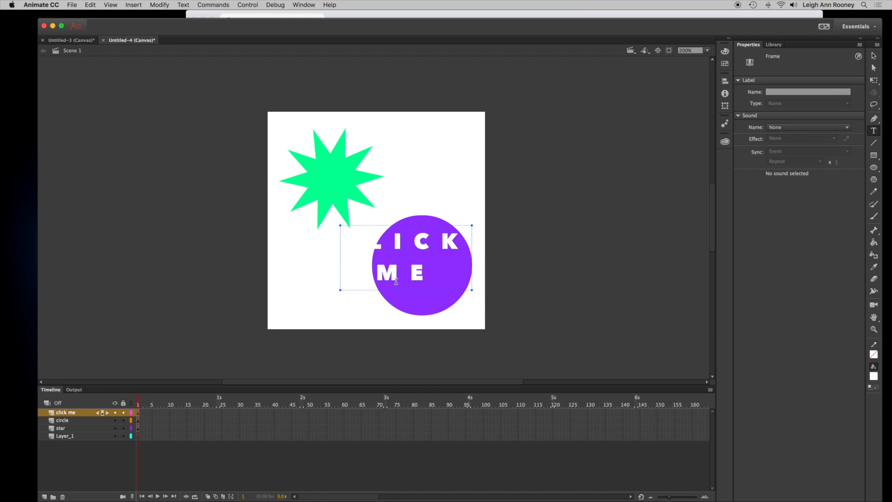
- Move the text block onto the circle and reduce its letter spacing so it fits inside
click(874, 56)
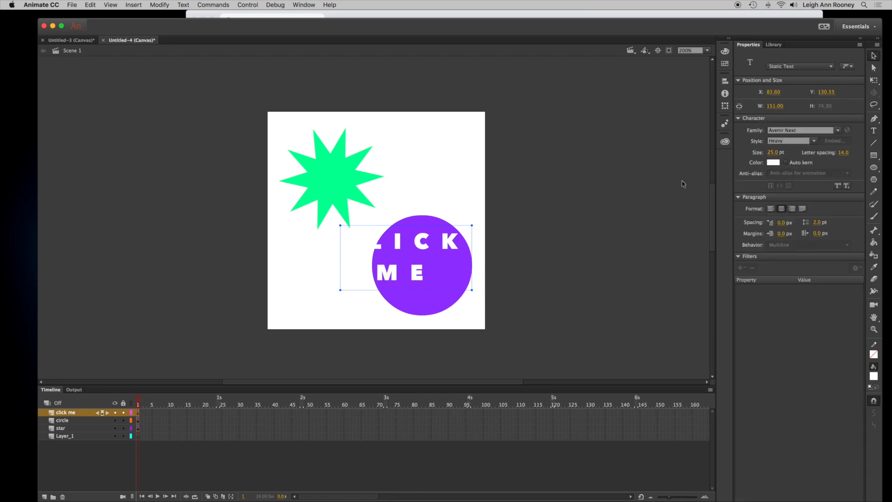
drag(415, 274, 431, 287)
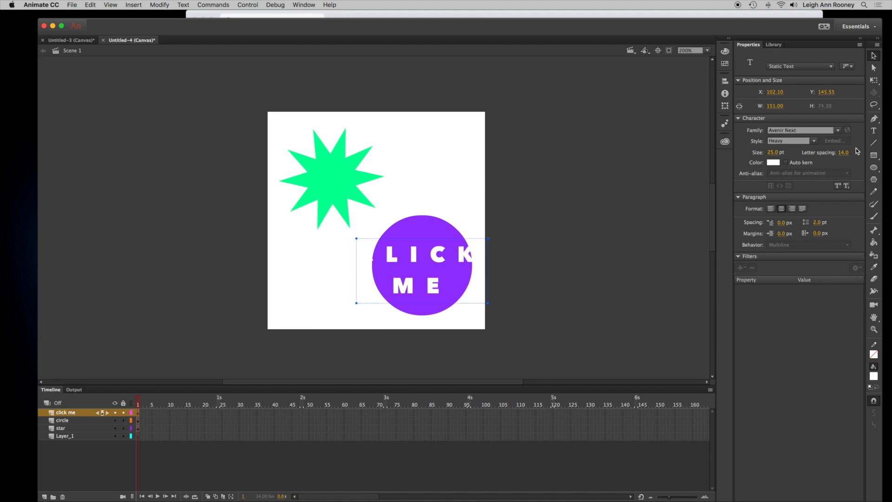
drag(846, 155, 843, 155)
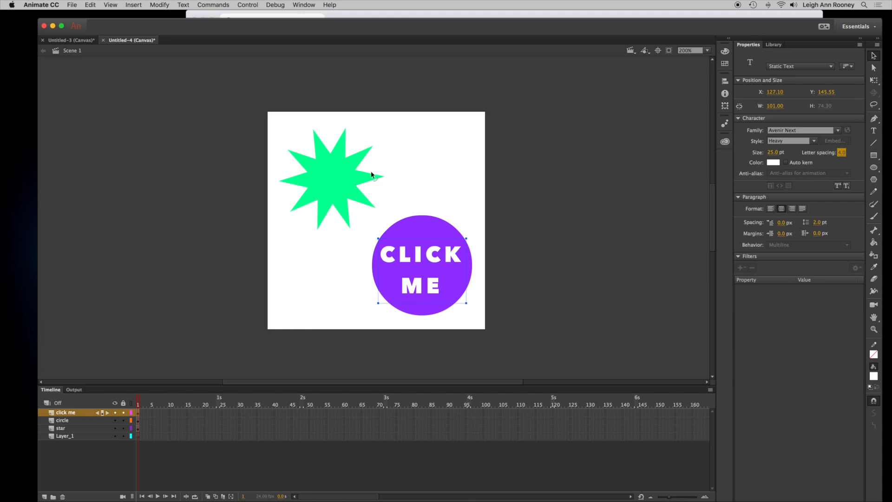
- Convert the purple circle into a Button symbol named btn_ClickMe
click(417, 228)
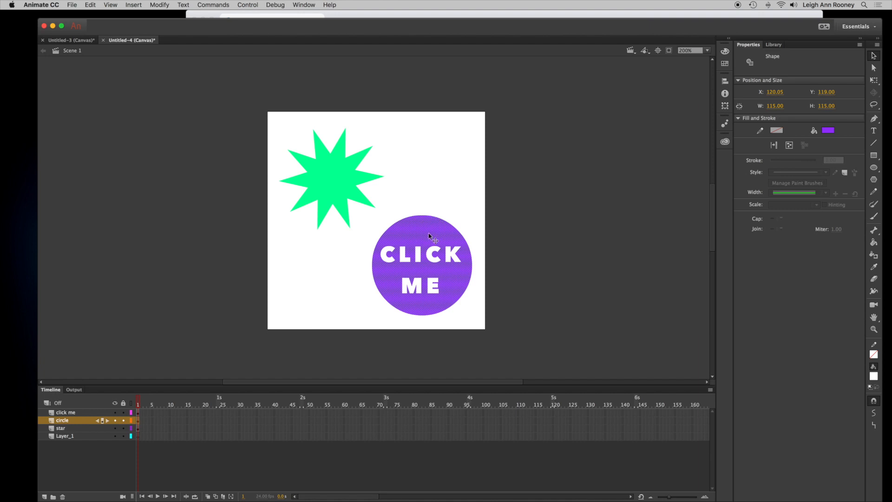
right_click(423, 236)
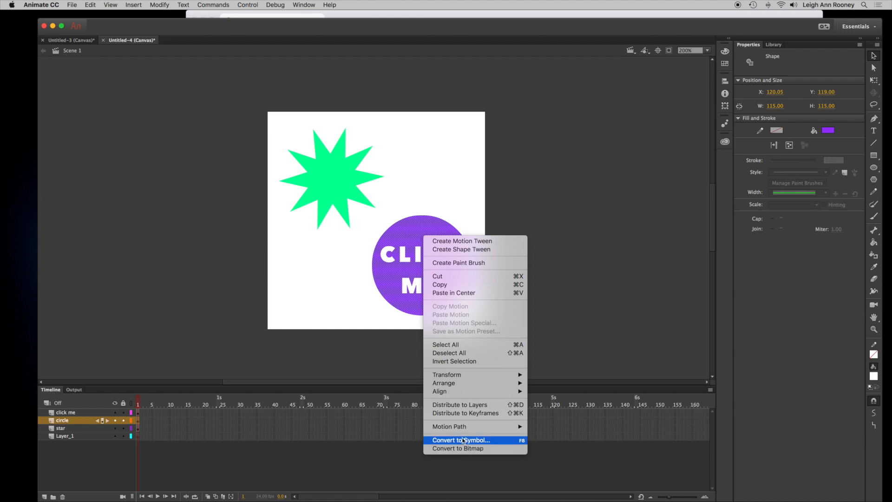
click(164, 5)
click(164, 3)
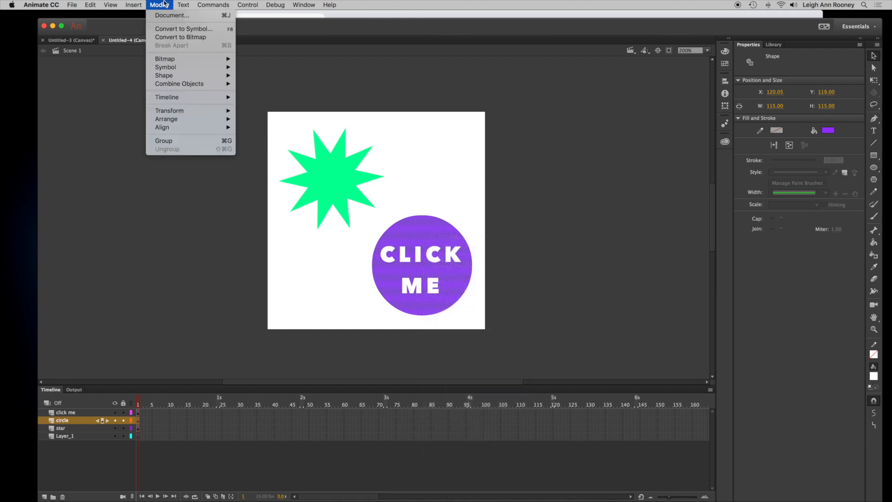
click(175, 30)
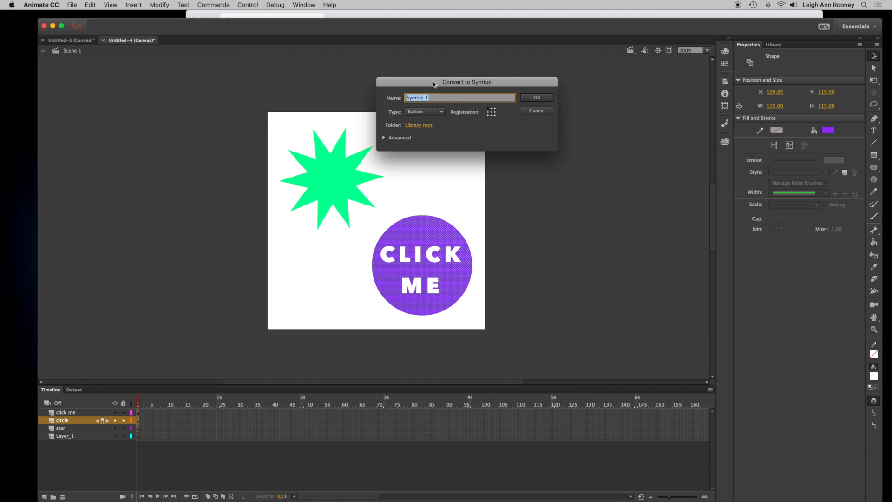
drag(437, 83, 458, 79)
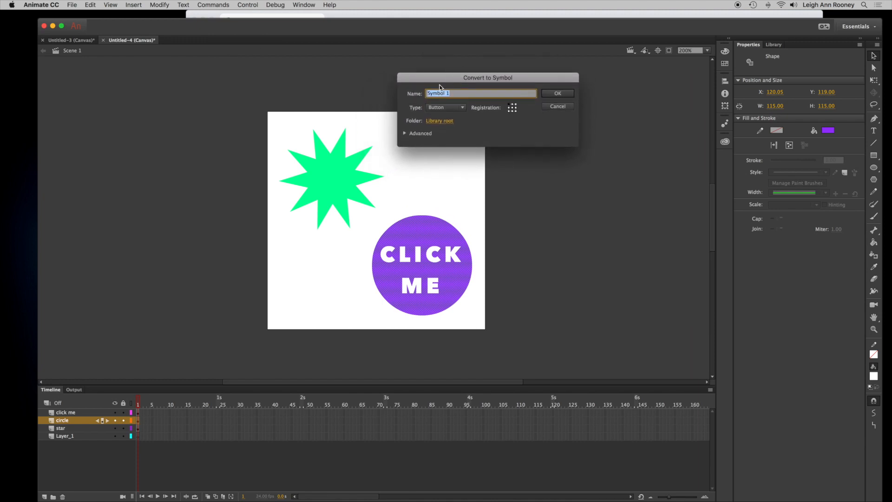
click(462, 109)
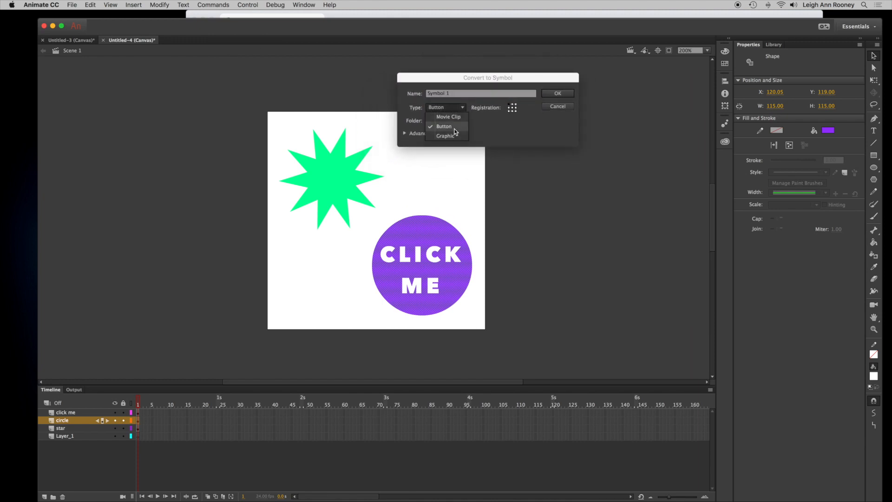
click(454, 128)
drag(459, 94, 417, 94)
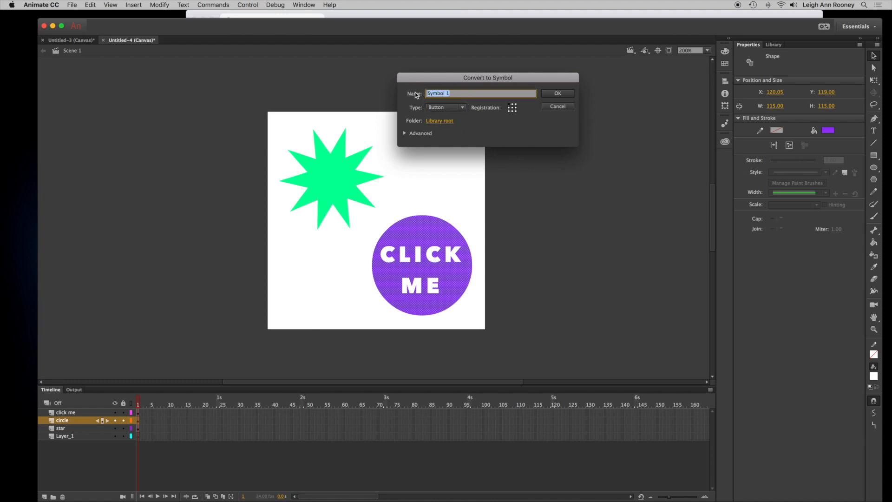
text(bt)
text(Me)
click(558, 94)
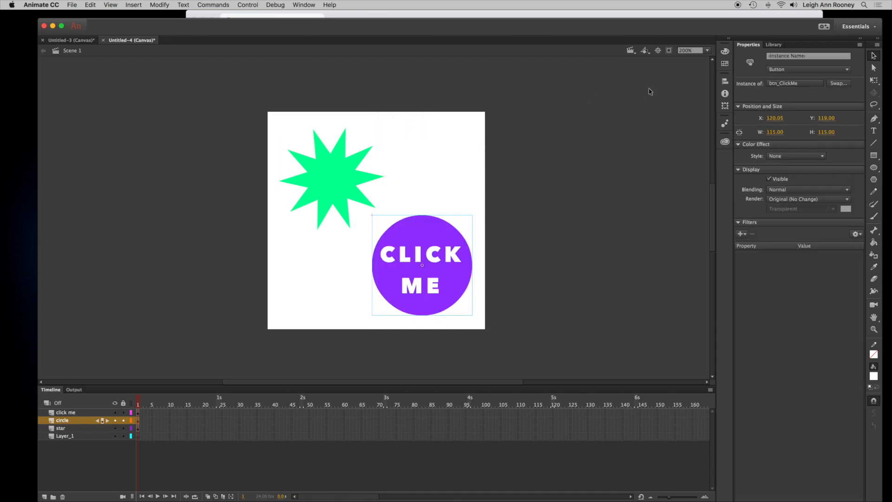
- Open the btn_ClickMe symbol, insert a keyframe in its Over frame and fill that circle lime green
click(774, 45)
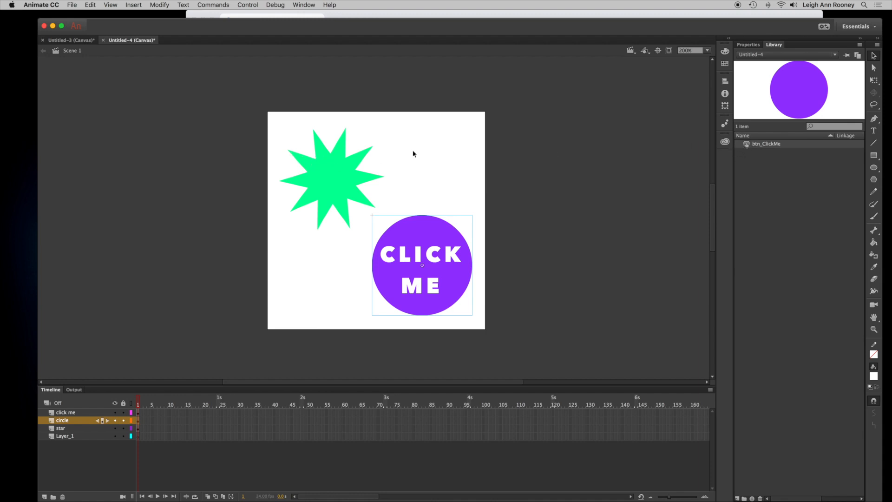
double_click(747, 146)
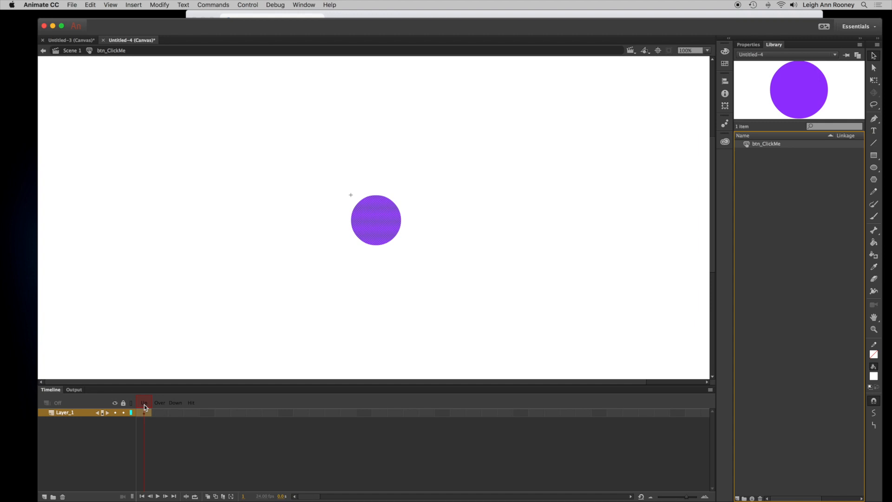
click(160, 412)
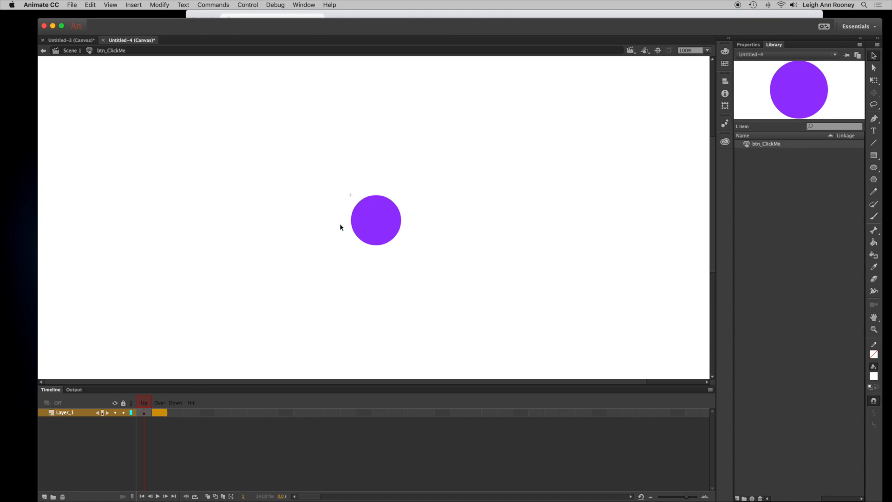
click(175, 412)
click(158, 413)
right_click(159, 415)
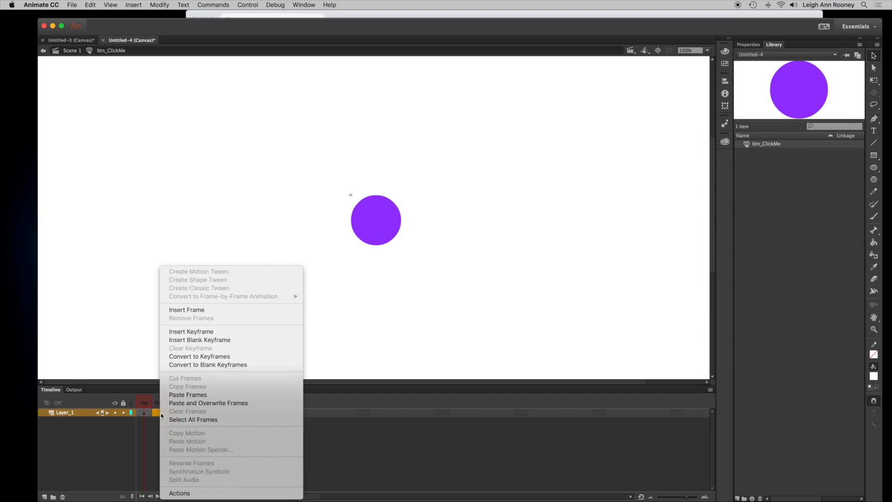
click(224, 332)
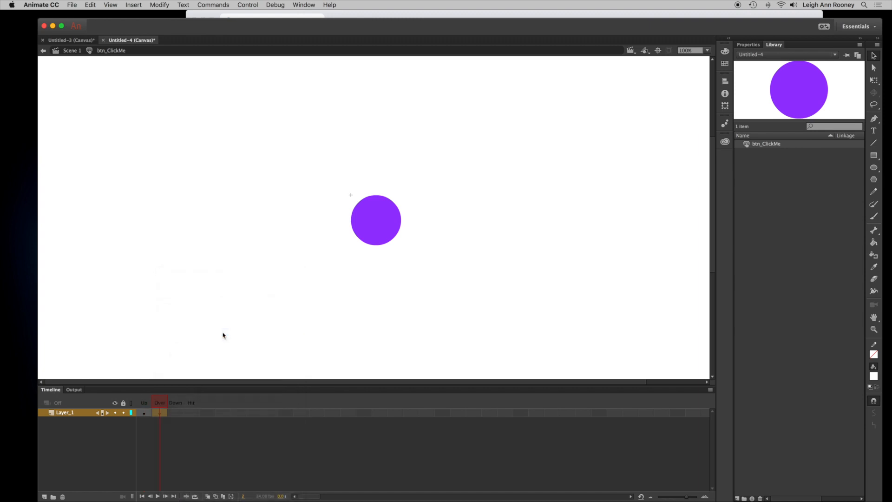
click(725, 51)
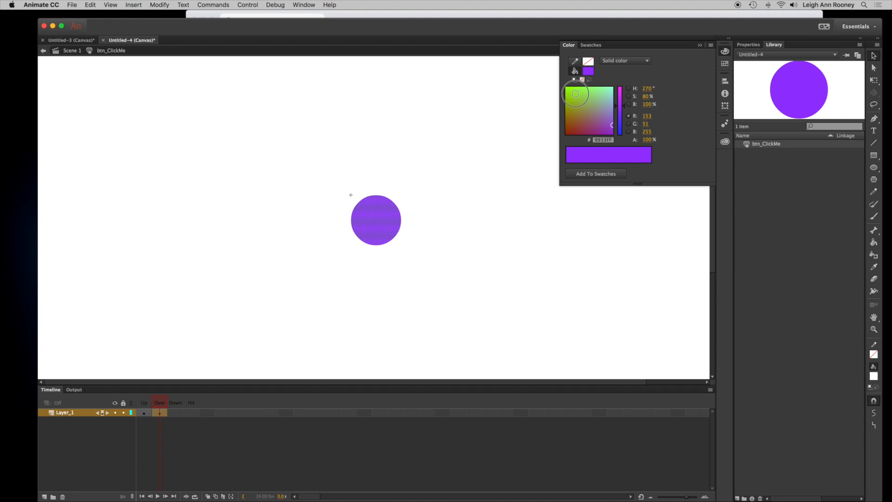
click(575, 94)
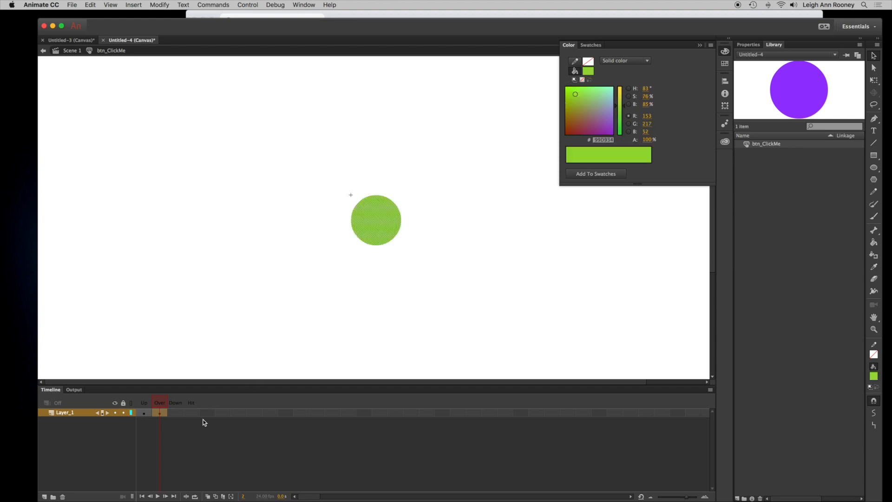
- Insert a keyframe in the Down frame and fill that circle with blue
click(175, 413)
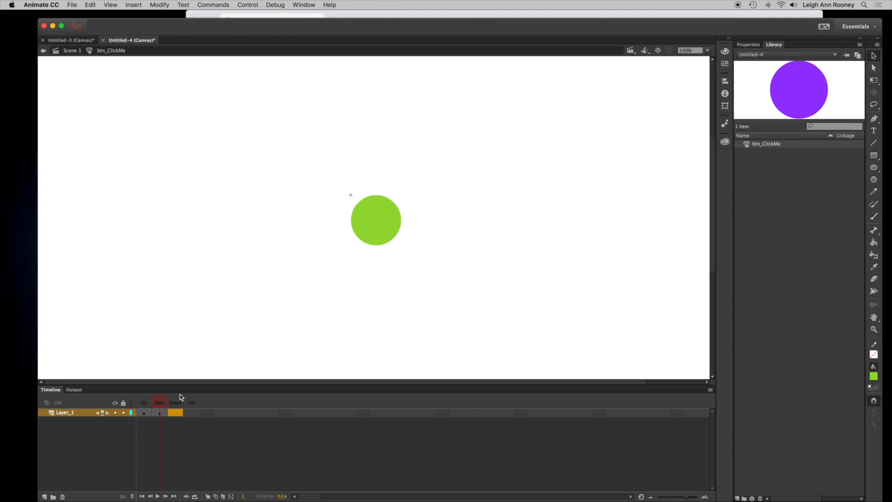
click(131, 5)
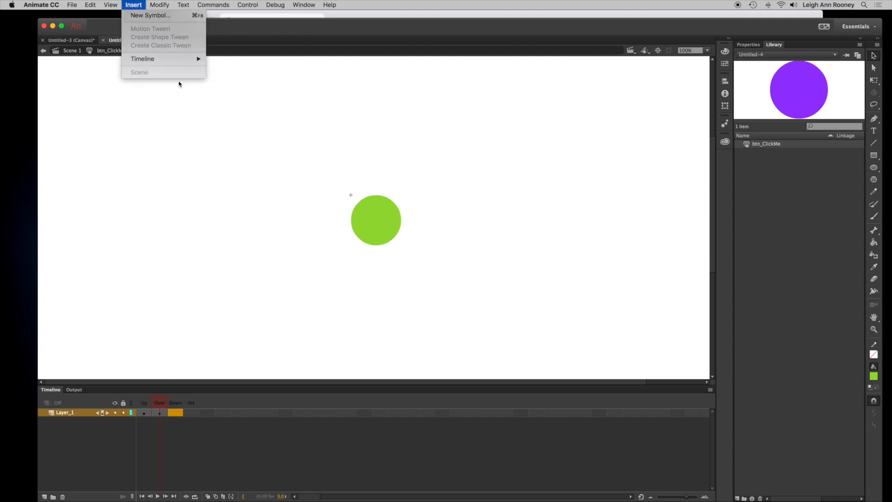
mouse_move(179, 61)
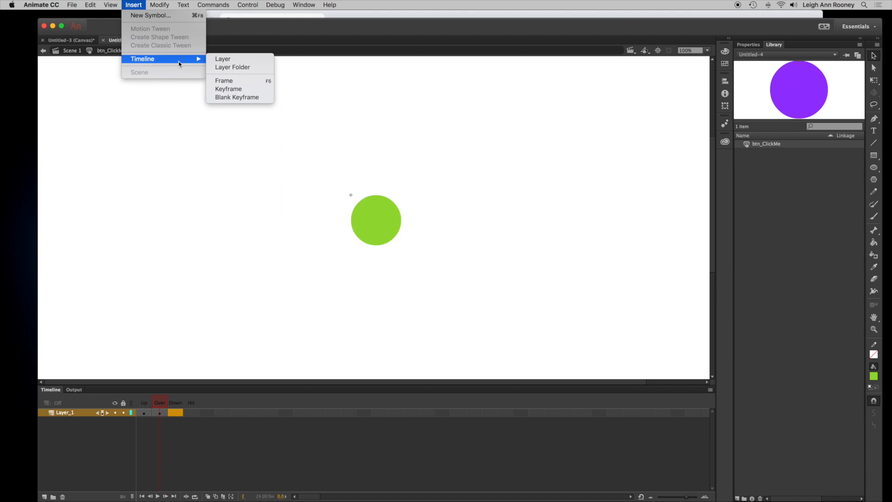
click(252, 90)
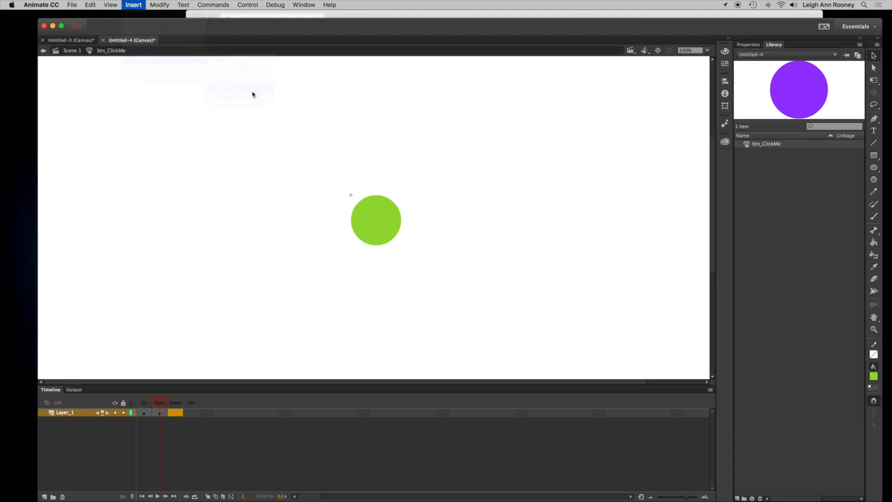
click(725, 51)
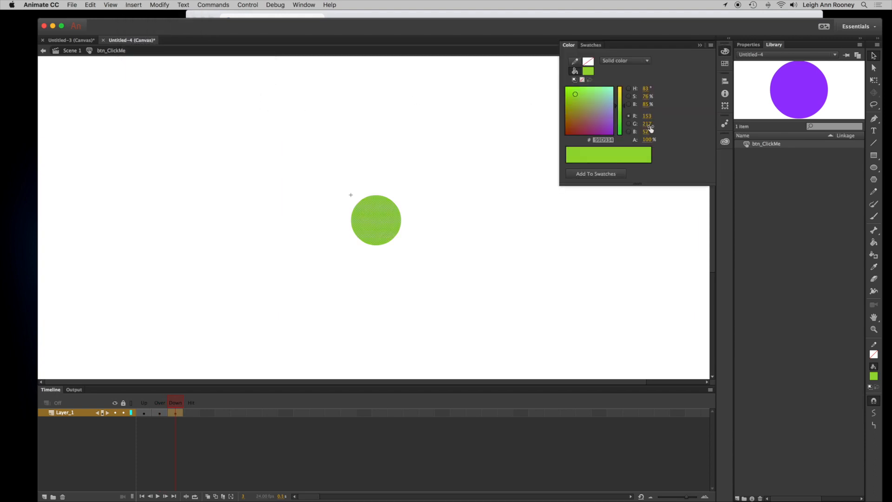
click(609, 130)
drag(624, 108, 625, 134)
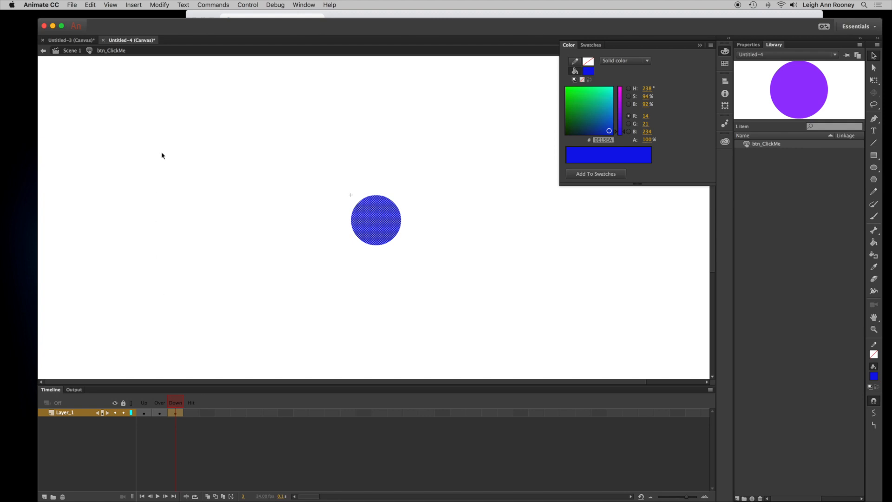
- Test the movie in the browser and try the CLICK ME button's hover and press states
click(249, 5)
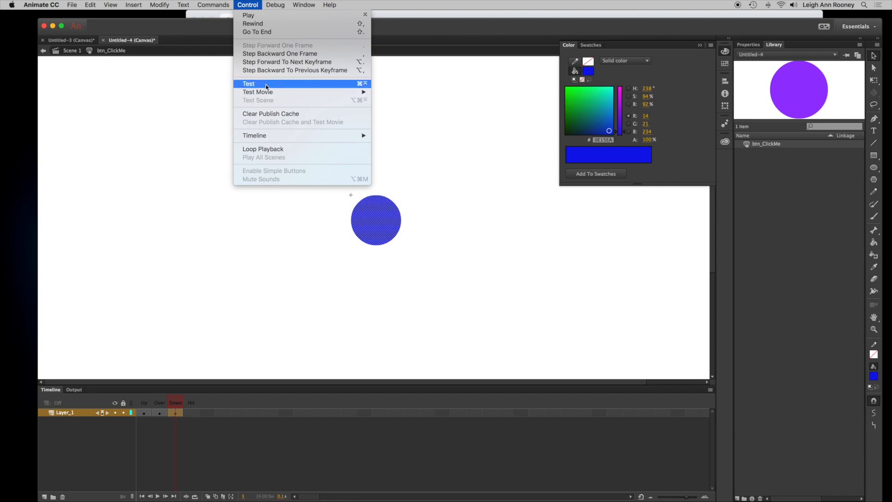
click(280, 87)
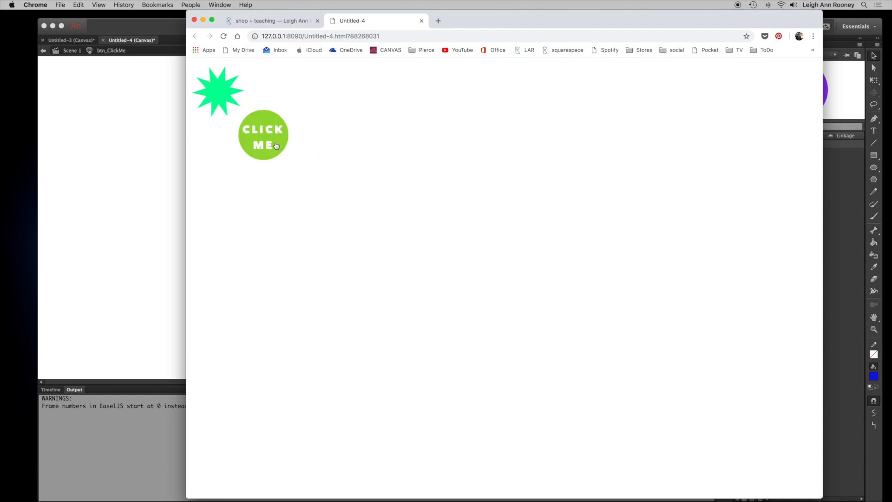
click(277, 146)
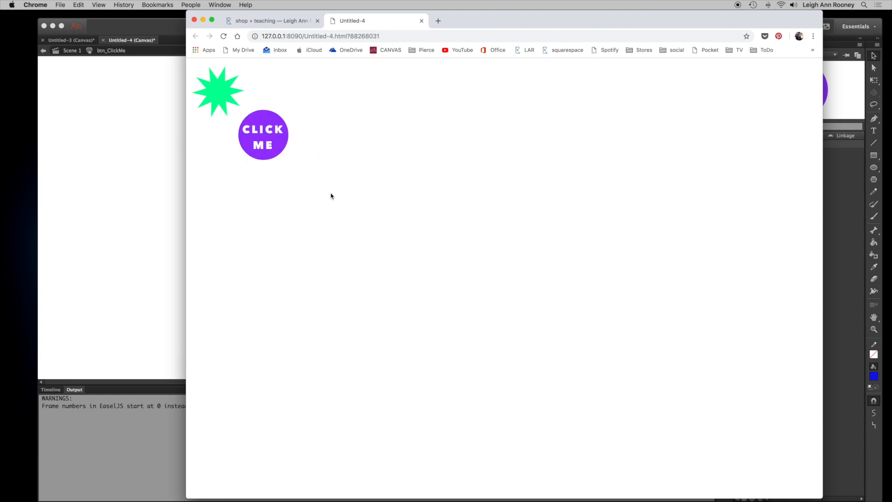
click(285, 135)
click(170, 26)
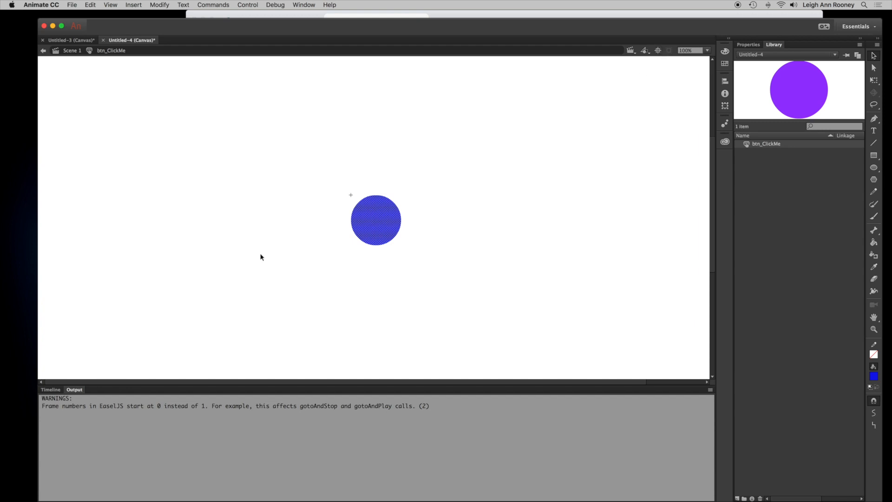
- Return to Scene 1 and convert the green star into a Button symbol named btn_GreenStar
click(71, 51)
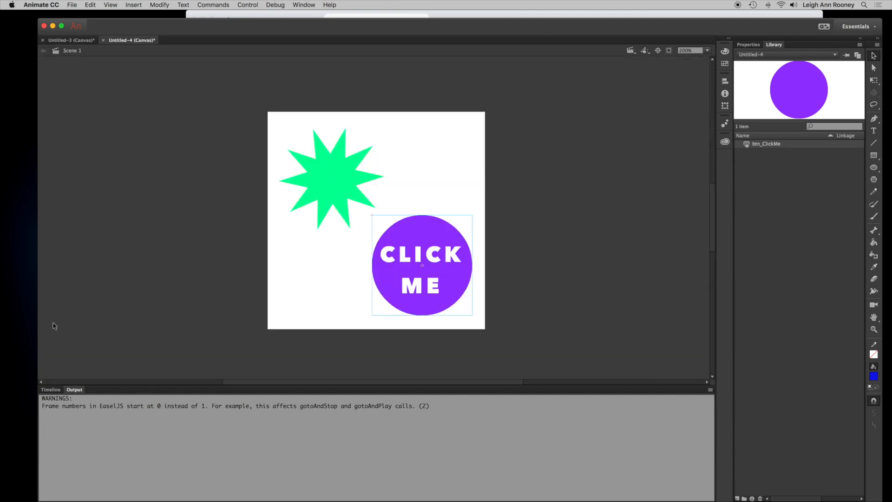
click(51, 391)
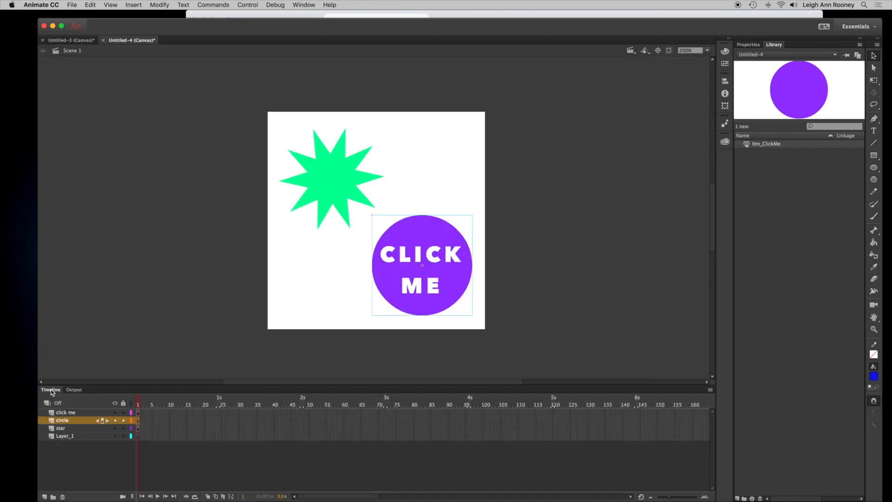
click(74, 428)
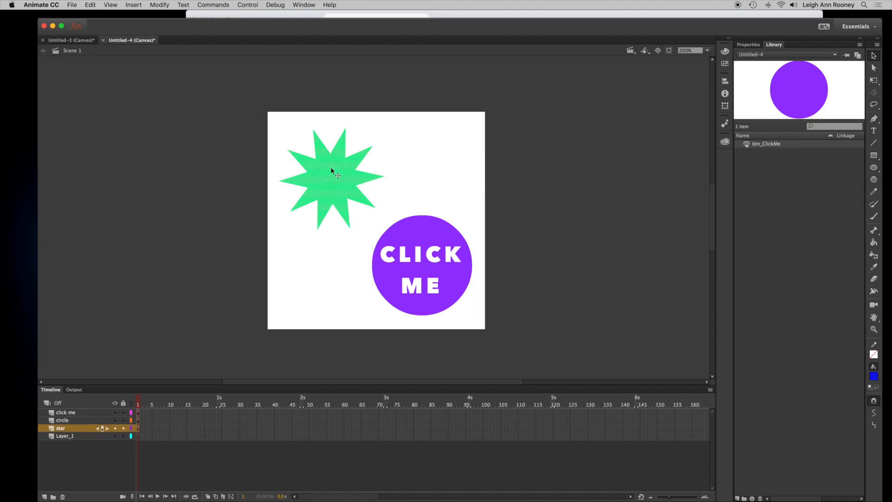
click(338, 196)
right_click(329, 190)
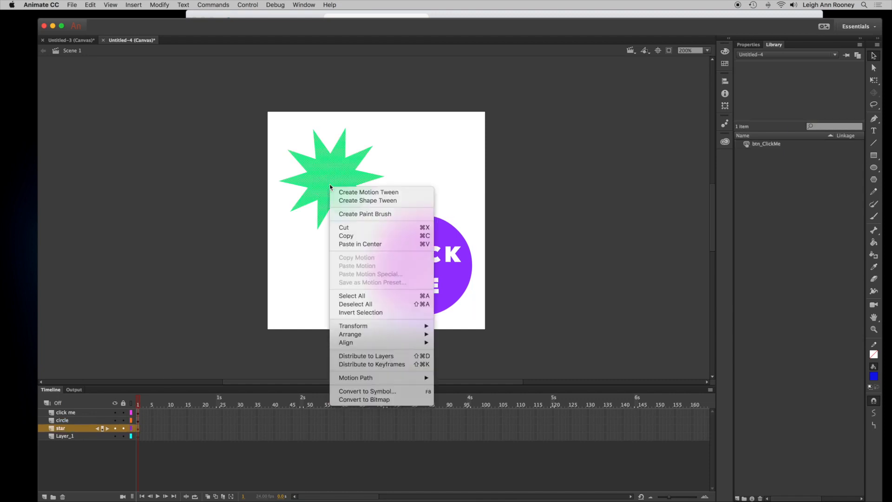
click(325, 181)
right_click(325, 181)
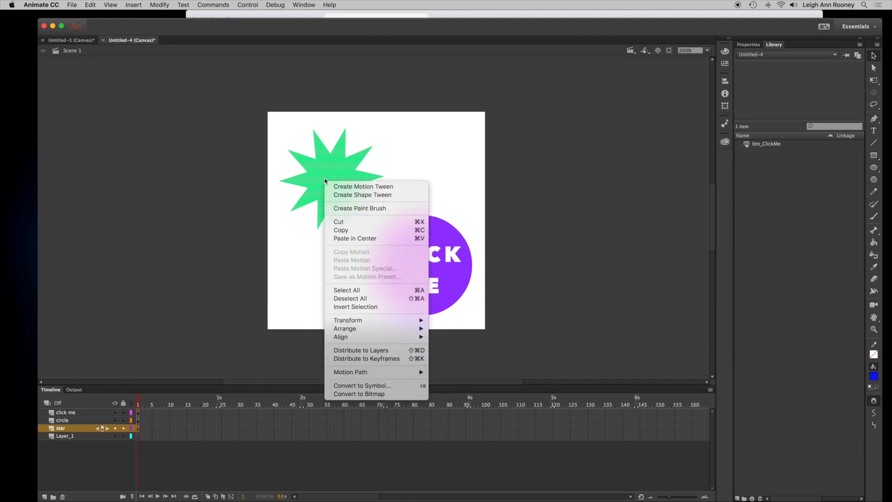
click(365, 385)
click(458, 107)
click(456, 125)
click(434, 93)
text(btn_GreenStar)
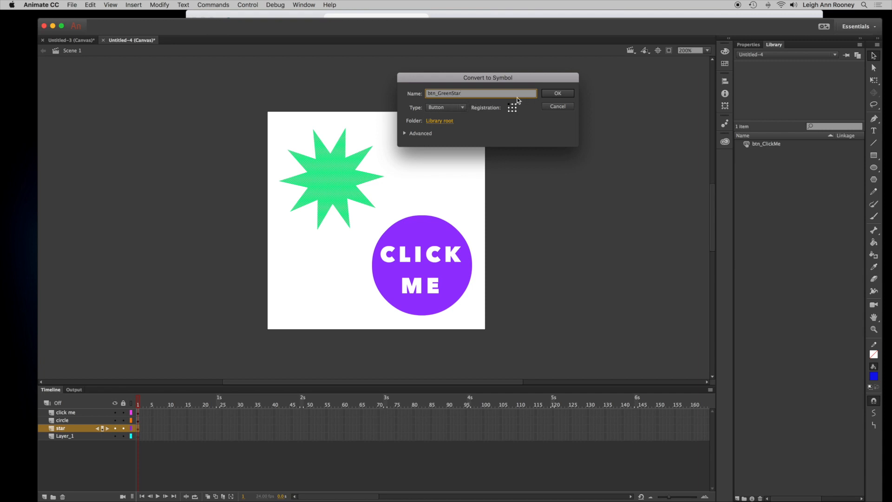
click(557, 95)
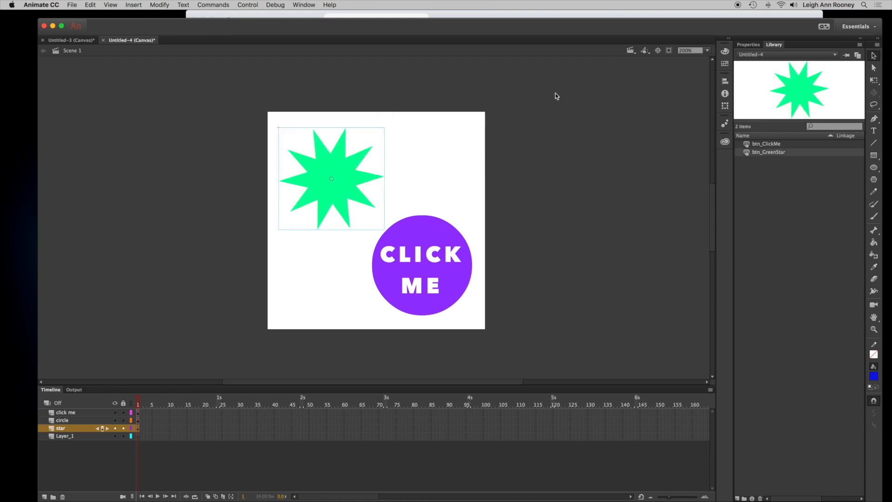
- Open the btn_GreenStar symbol, insert a keyframe in its Over frame and fill that star red
click(758, 45)
click(774, 45)
double_click(748, 155)
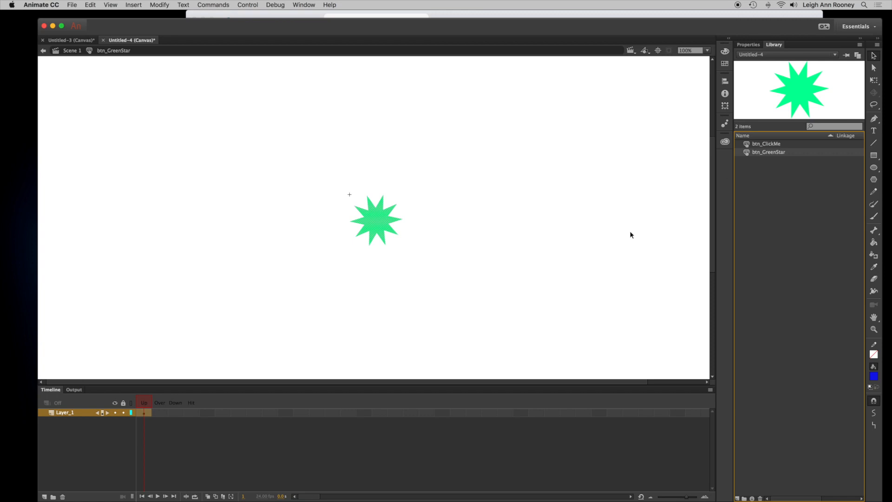
click(161, 414)
right_click(161, 415)
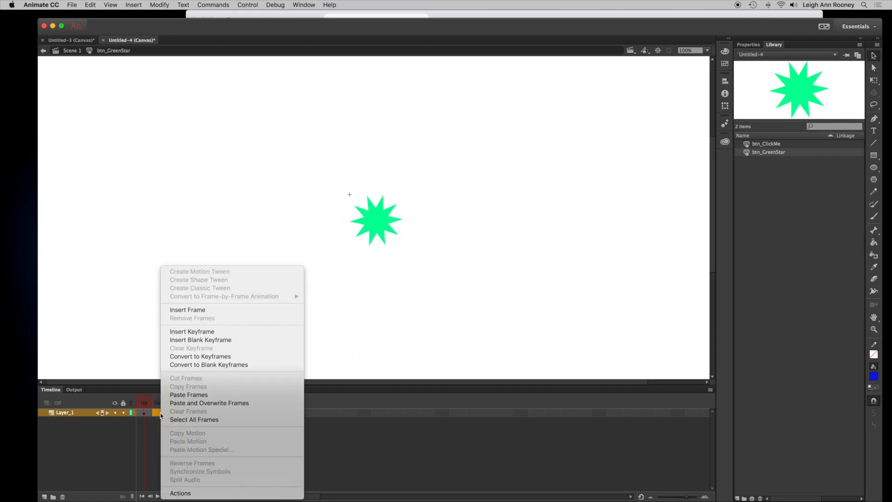
click(191, 331)
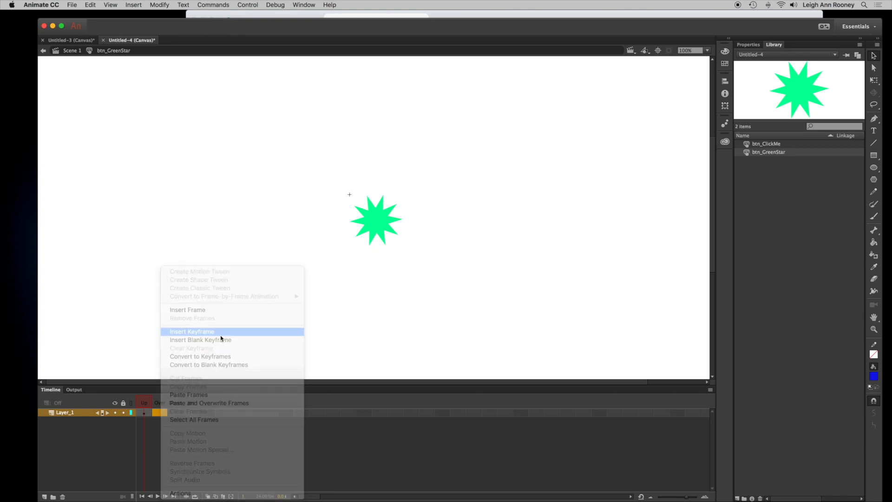
click(725, 63)
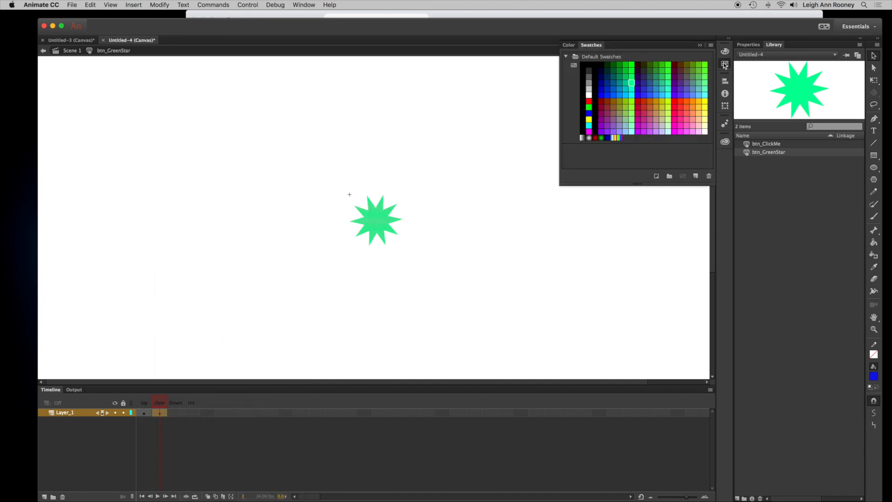
click(675, 108)
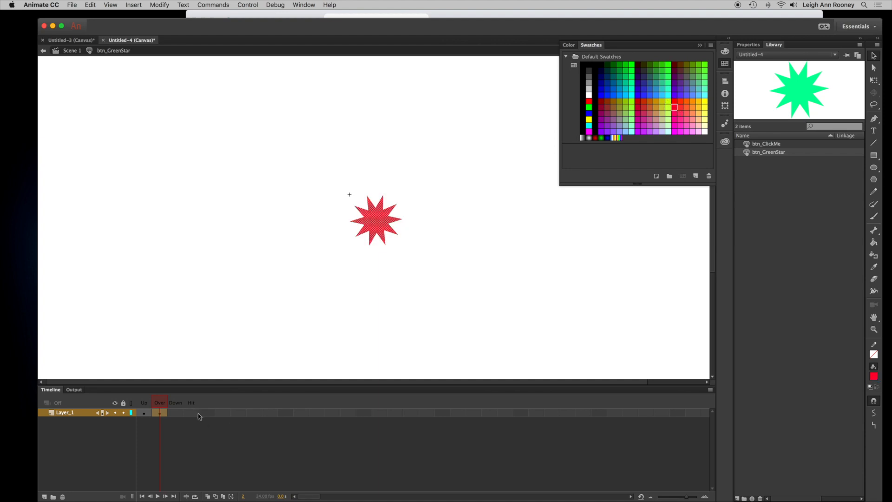
- Insert a keyframe in the Down frame and fill that star purple
click(171, 414)
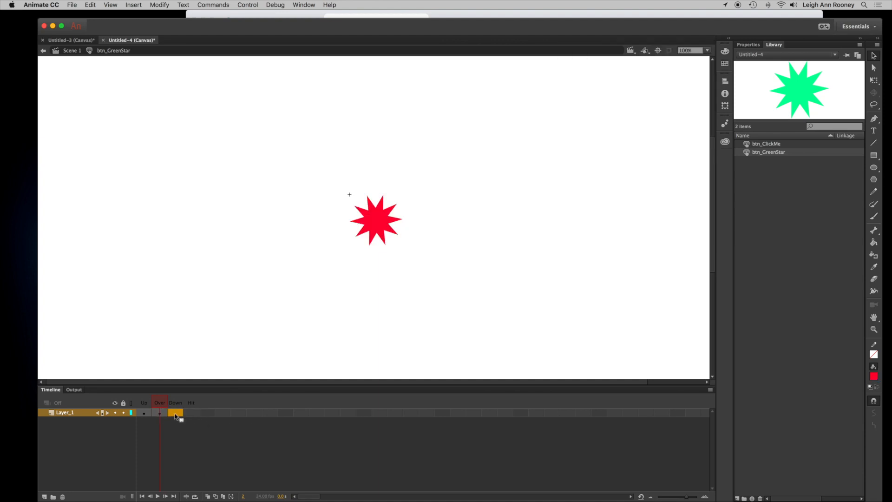
right_click(175, 415)
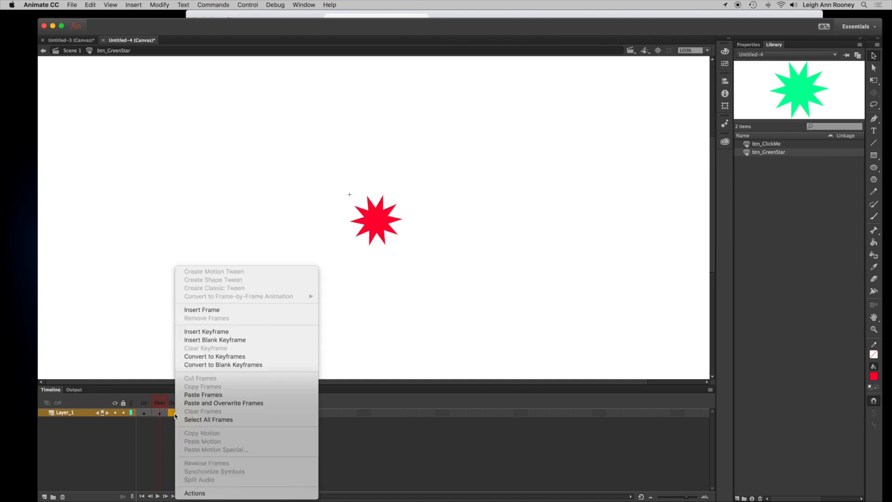
click(228, 331)
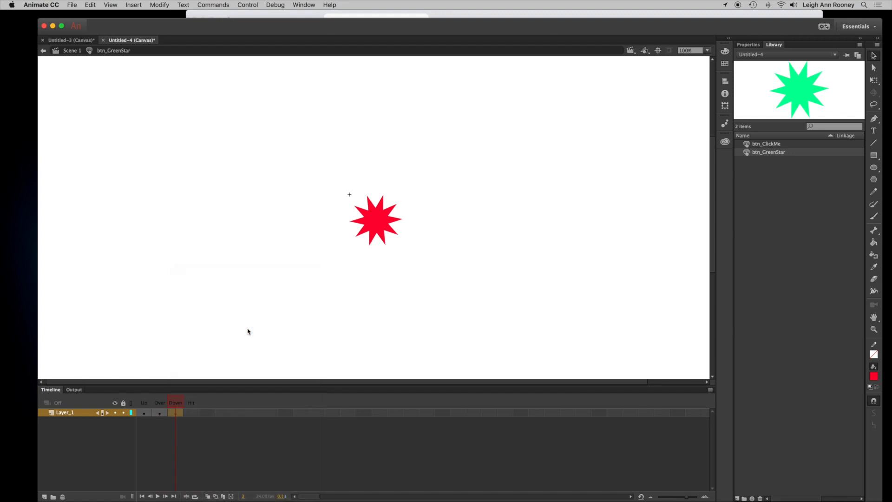
click(725, 64)
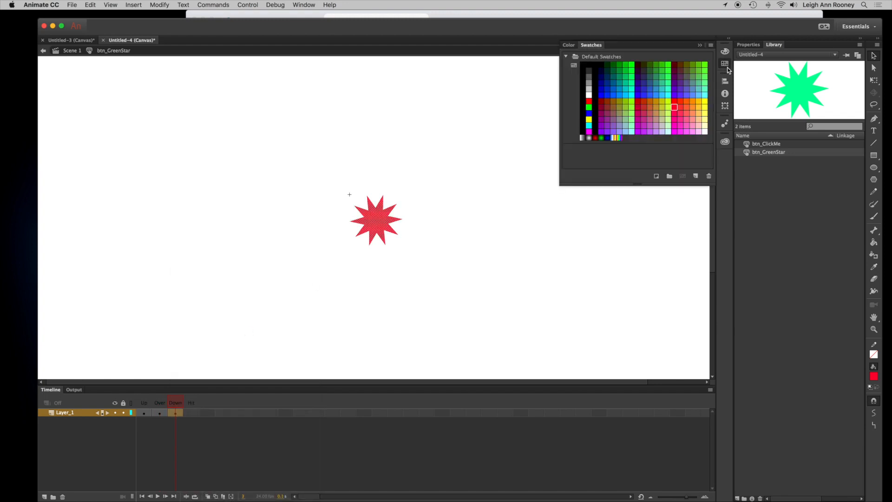
click(607, 126)
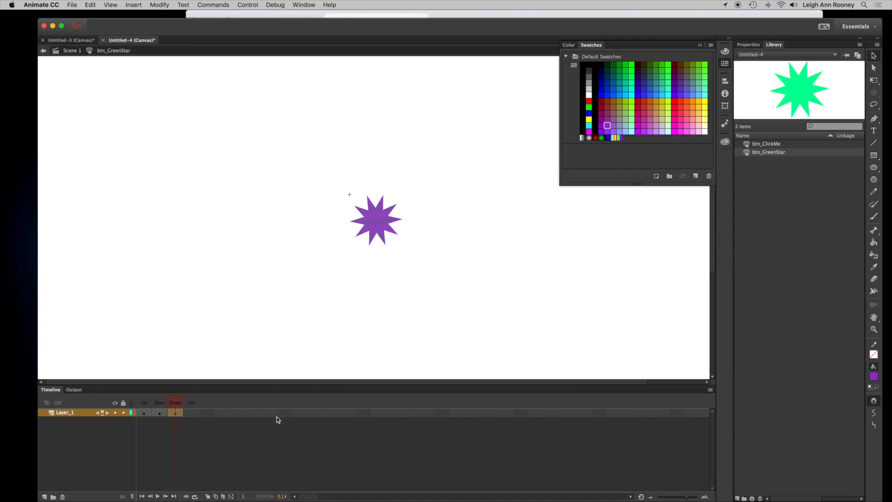
- Insert a blank keyframe in the Hit frame and draw a rectangle over the star's area
click(188, 414)
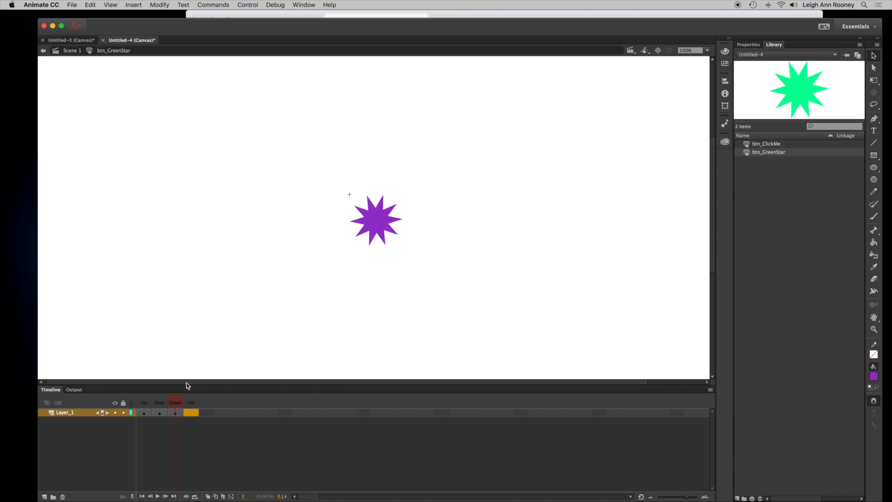
right_click(191, 415)
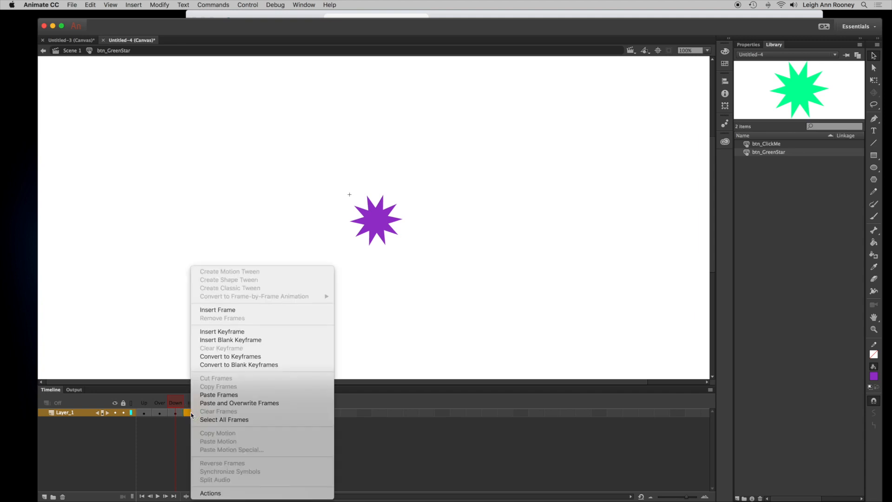
click(284, 342)
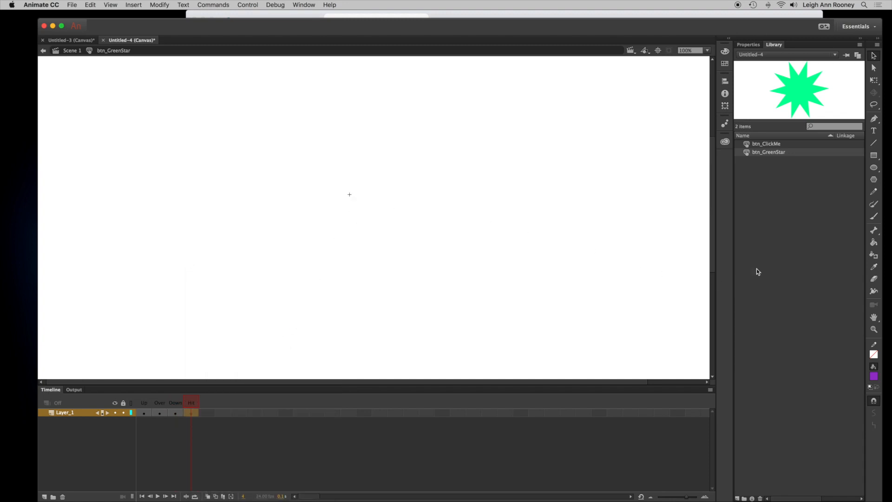
click(875, 159)
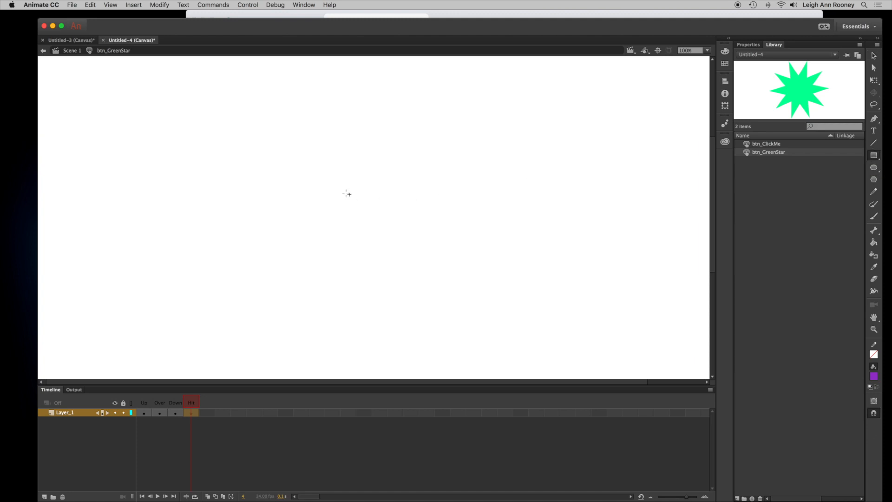
drag(346, 193, 431, 270)
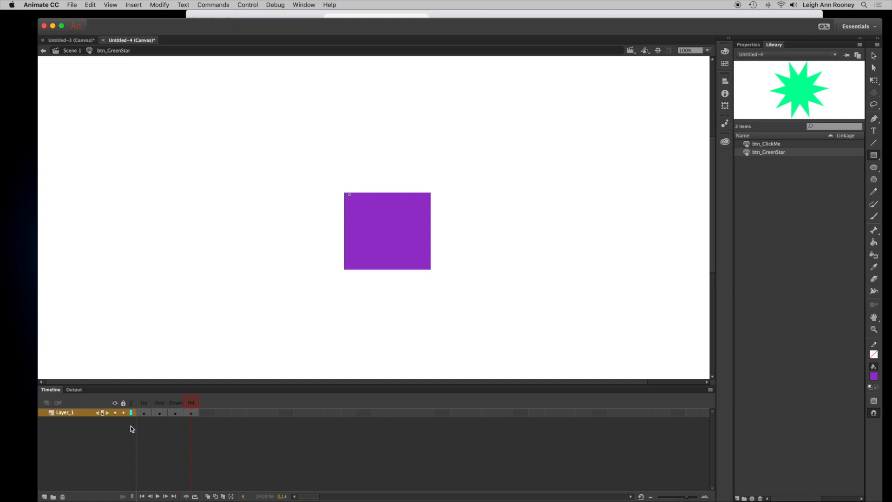
- Resize the Hit rectangle with Free Transform so it matches the star, comparing against the Down frame
click(176, 413)
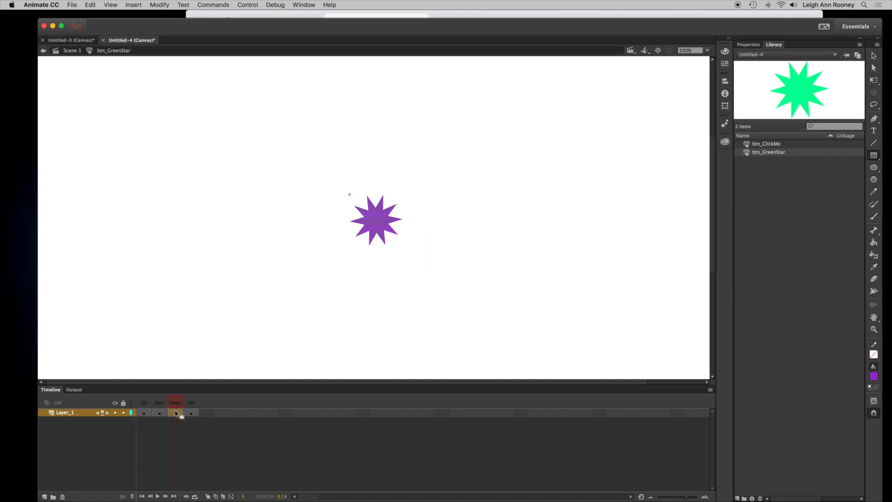
click(193, 413)
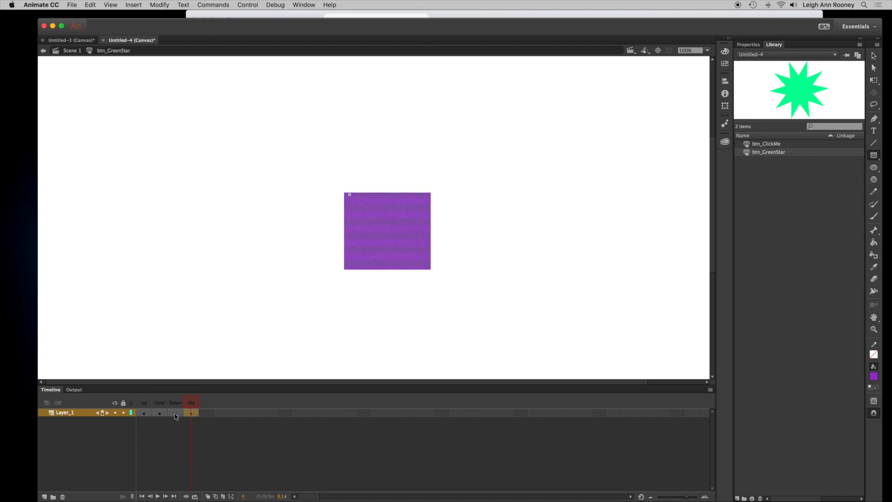
click(177, 414)
click(190, 414)
click(874, 80)
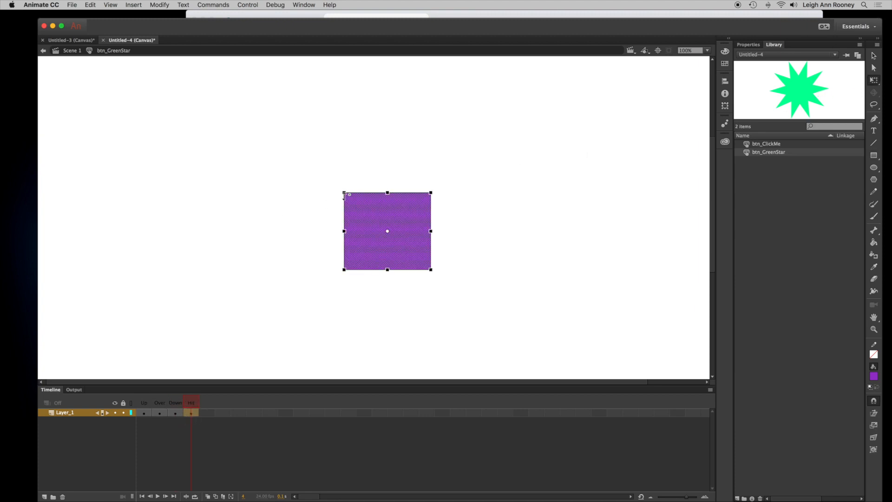
drag(345, 192, 336, 185)
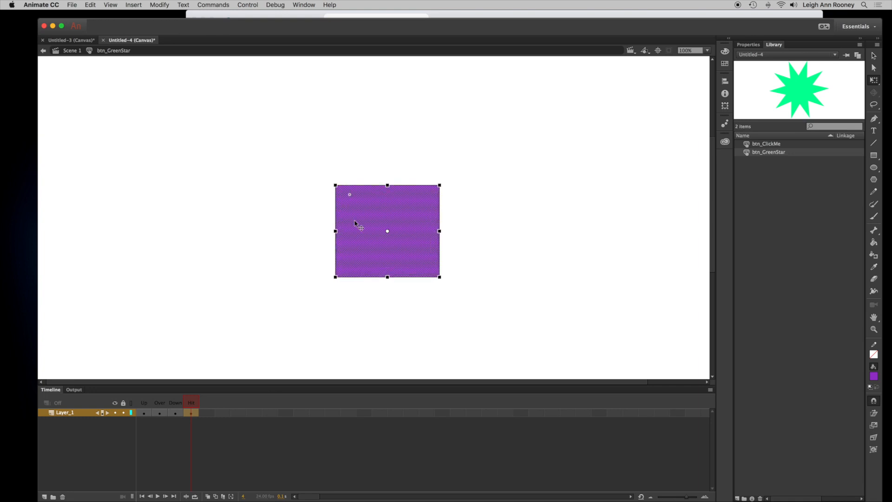
click(175, 413)
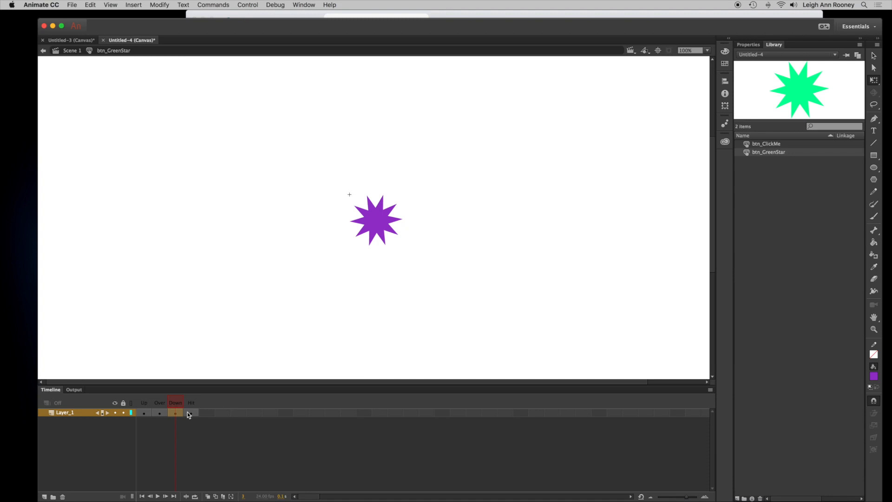
click(191, 414)
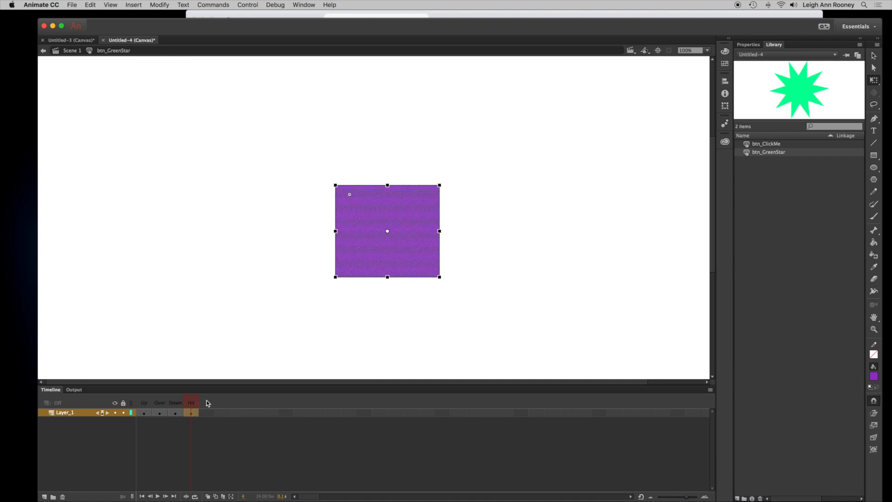
drag(439, 277, 401, 257)
click(174, 412)
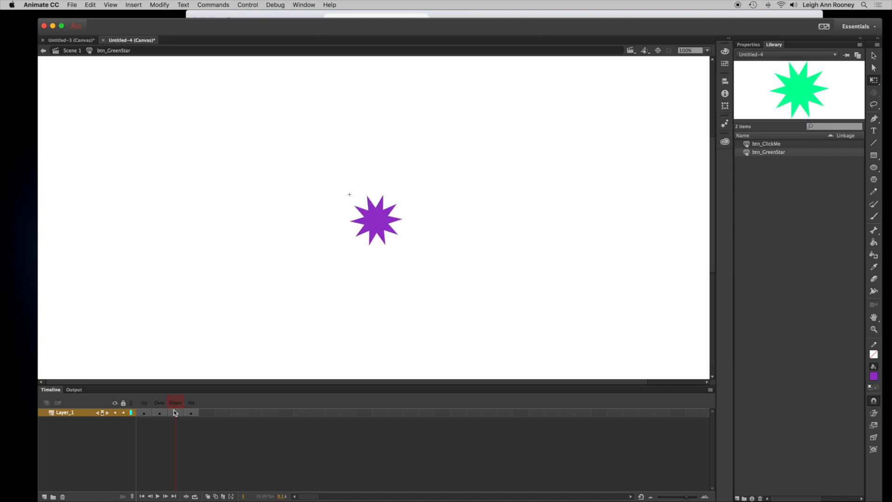
click(192, 413)
click(175, 412)
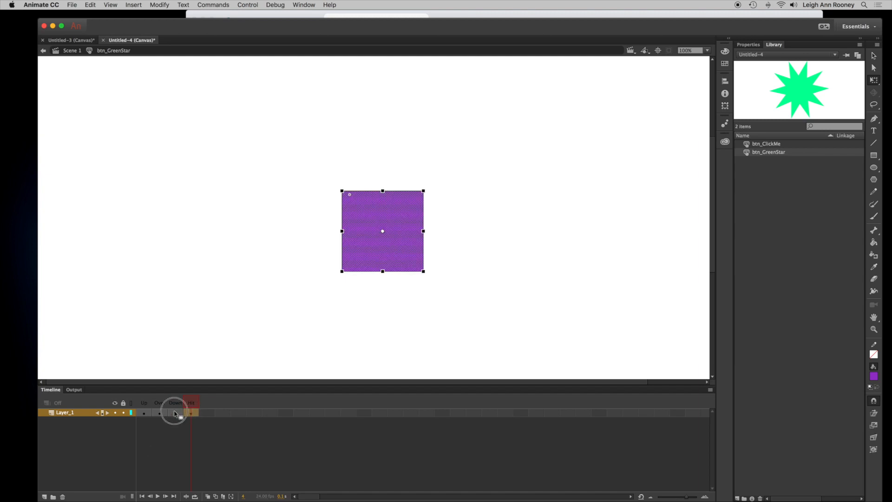
click(181, 413)
click(191, 413)
click(176, 411)
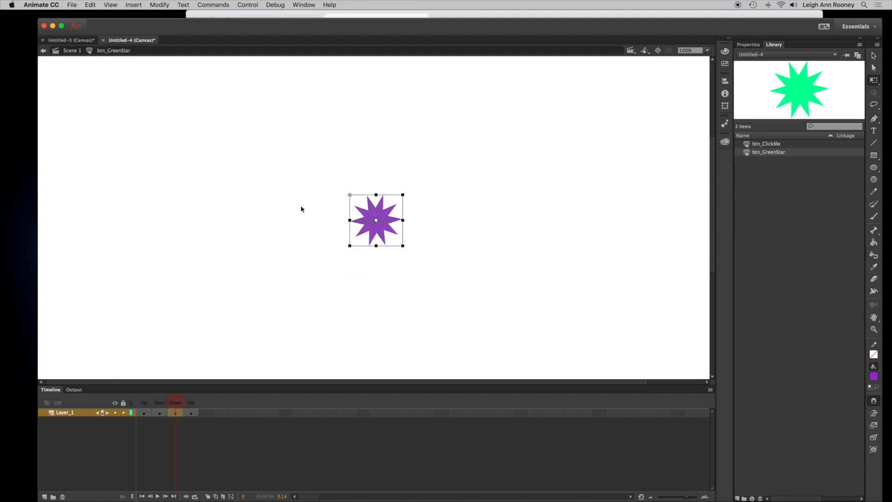
- Test the movie in the browser to preview the buttons, then close the preview tab and return to Animate
click(247, 4)
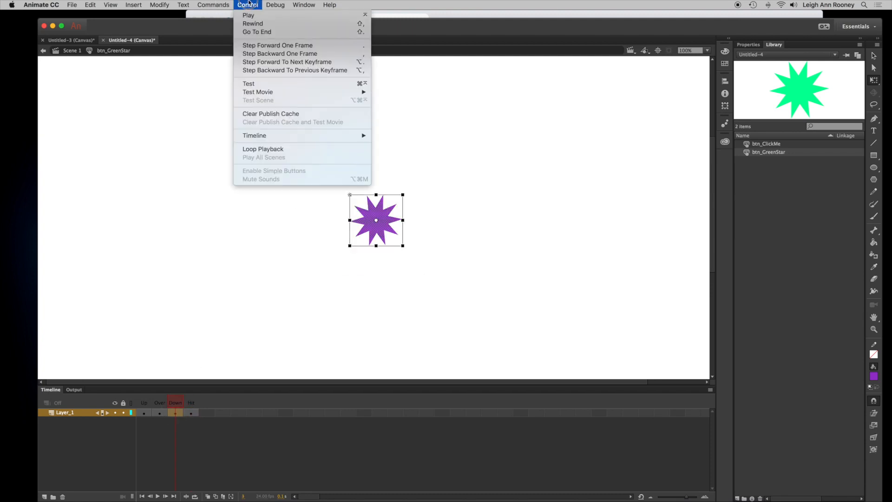
click(259, 84)
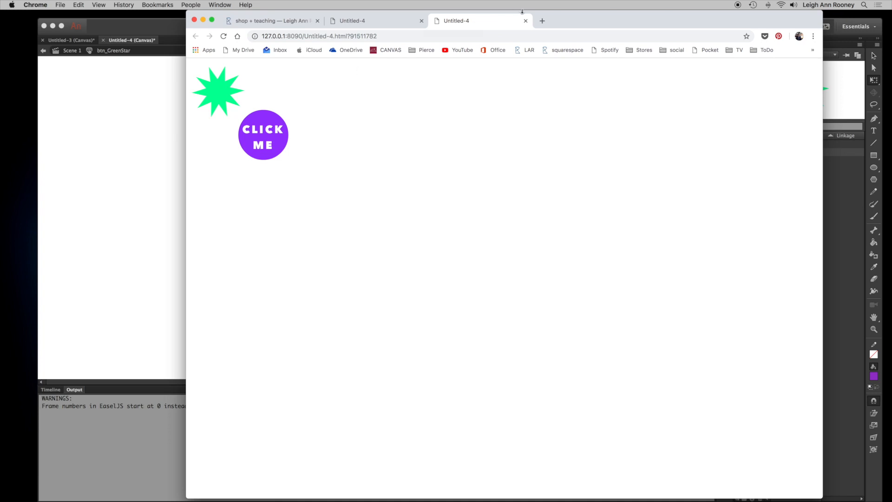
click(525, 20)
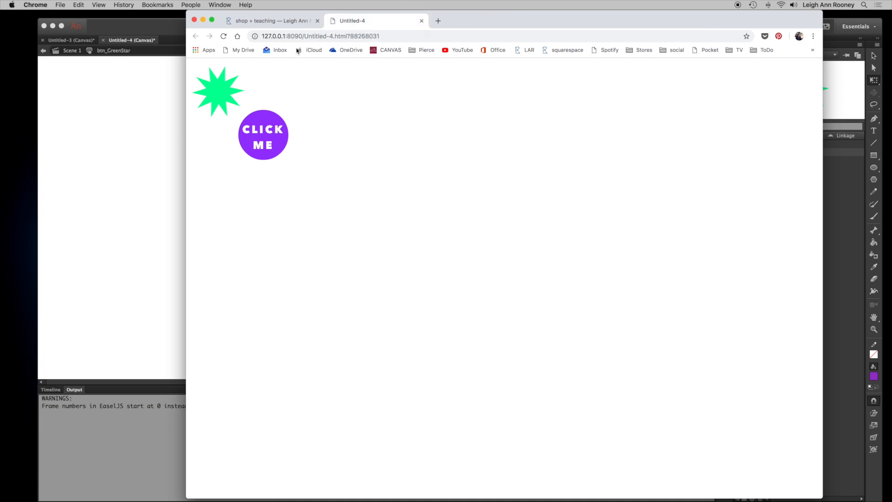
click(151, 32)
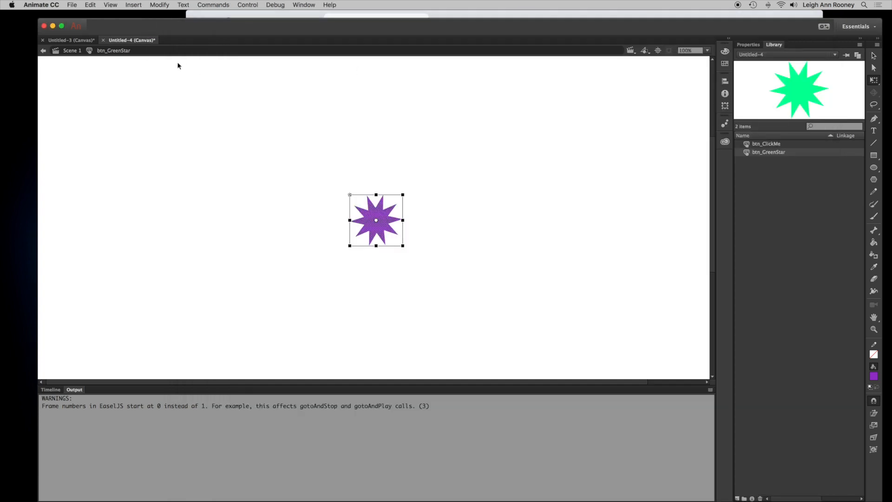
- Return to Scene 1 and extend the star, circle, click me and Layer_1 layers to frame 72
click(68, 51)
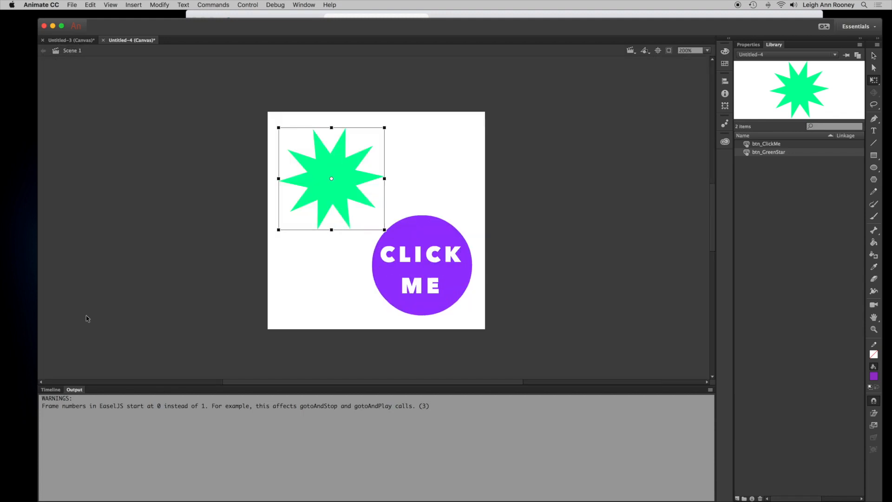
click(50, 390)
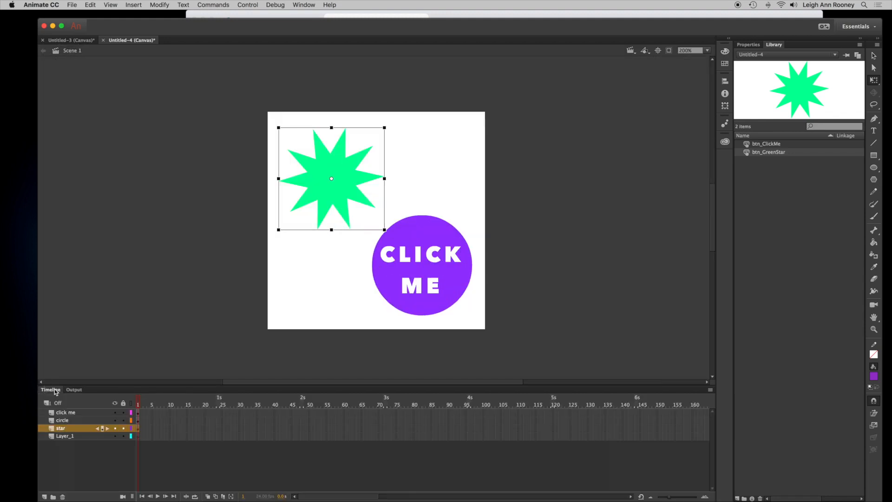
key(v)
click(385, 406)
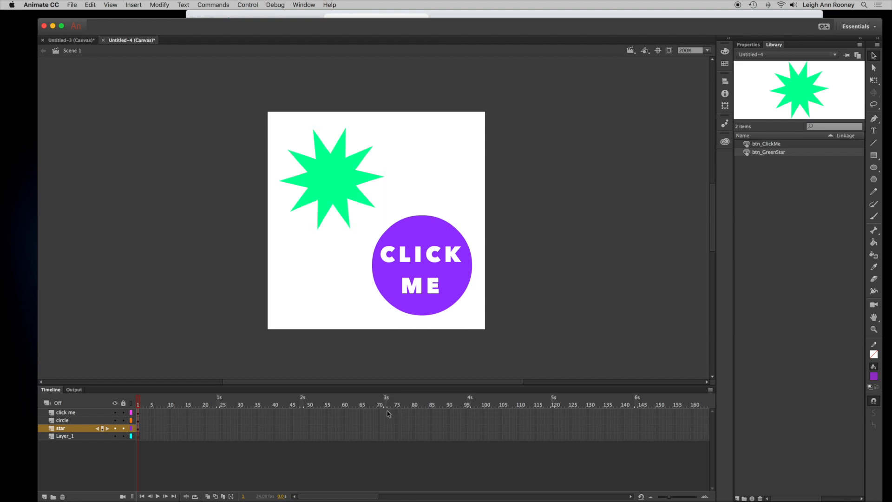
click(386, 412)
drag(386, 417, 385, 430)
click(385, 430)
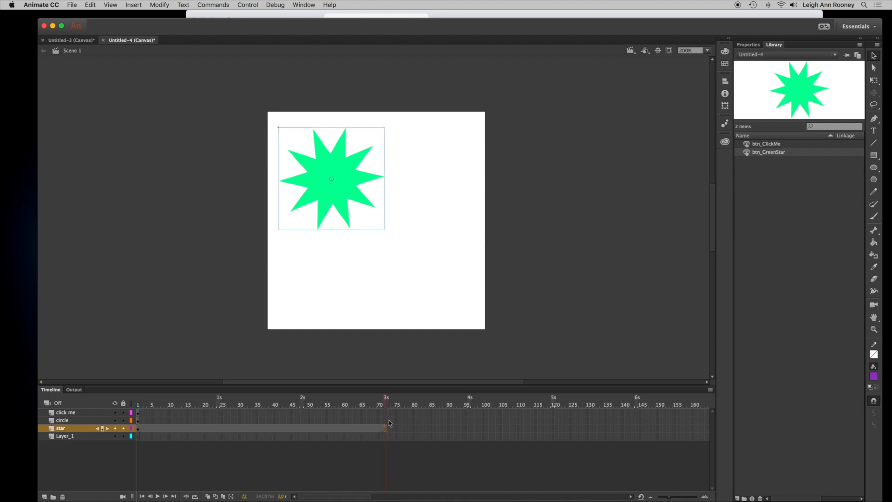
click(385, 420)
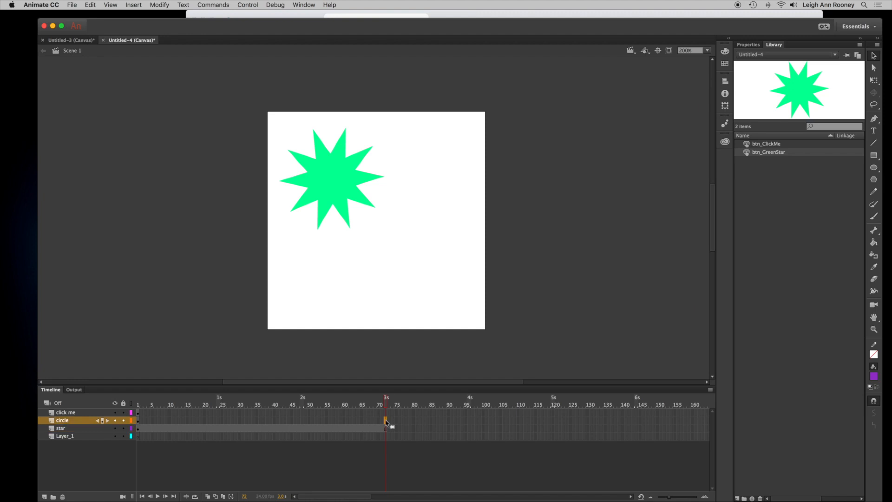
key(F5)
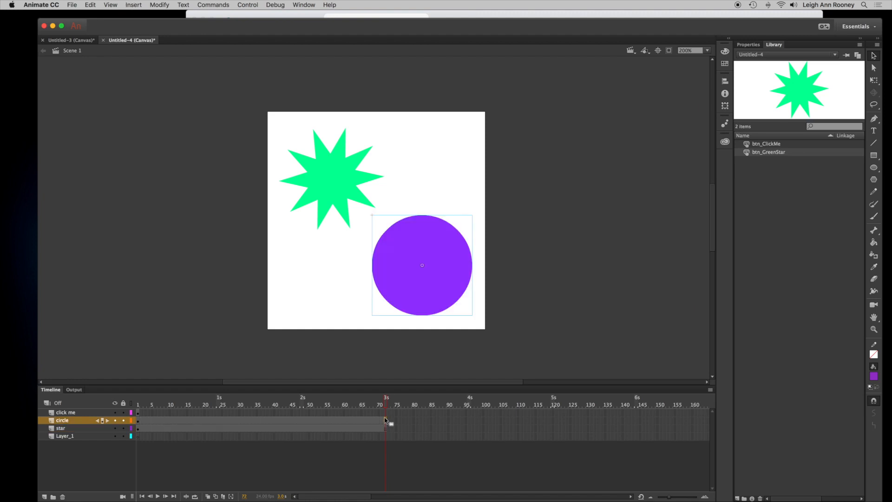
click(385, 413)
key(F5)
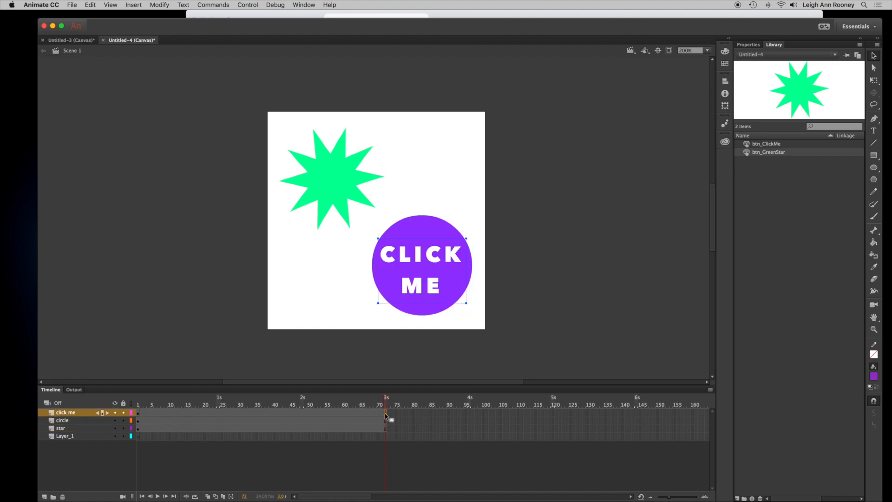
click(385, 436)
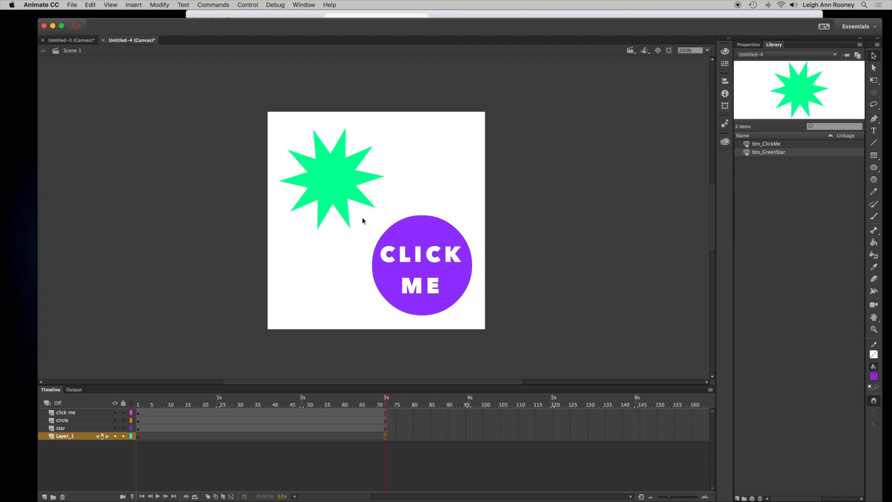
- Move the playhead back to frame 1 and create a motion tween on the green star
click(339, 193)
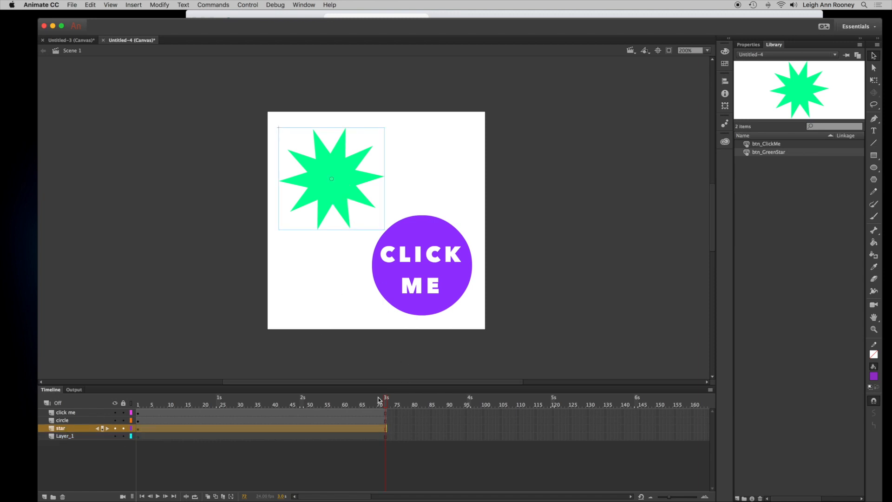
drag(387, 405, 136, 403)
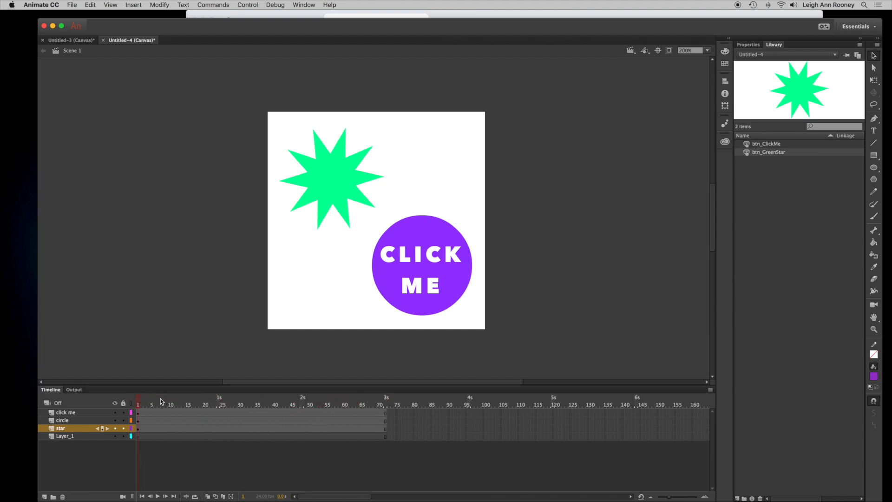
click(329, 181)
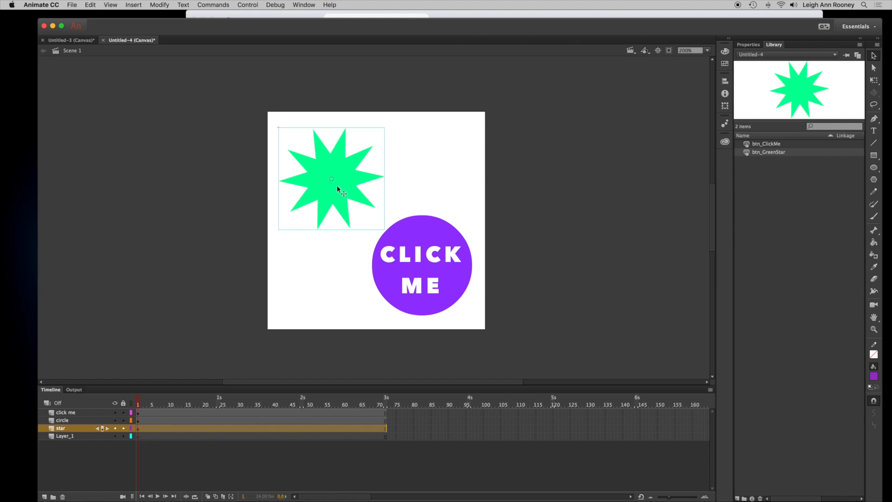
right_click(337, 187)
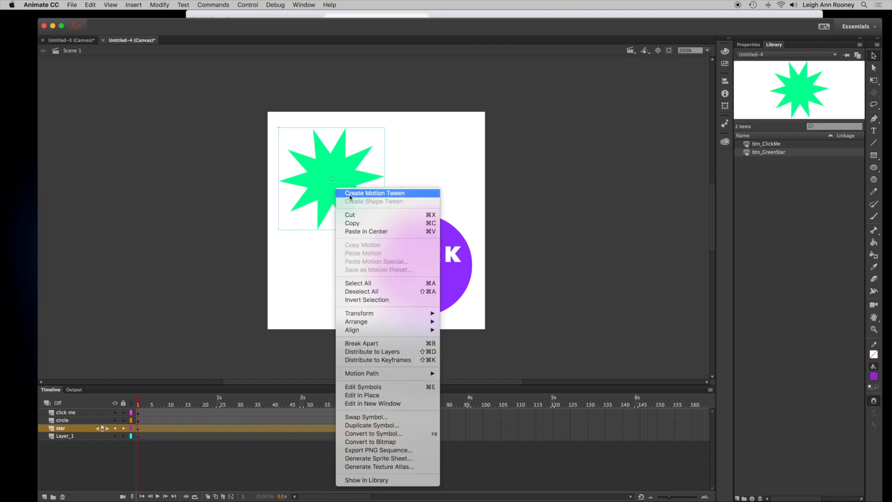
click(349, 194)
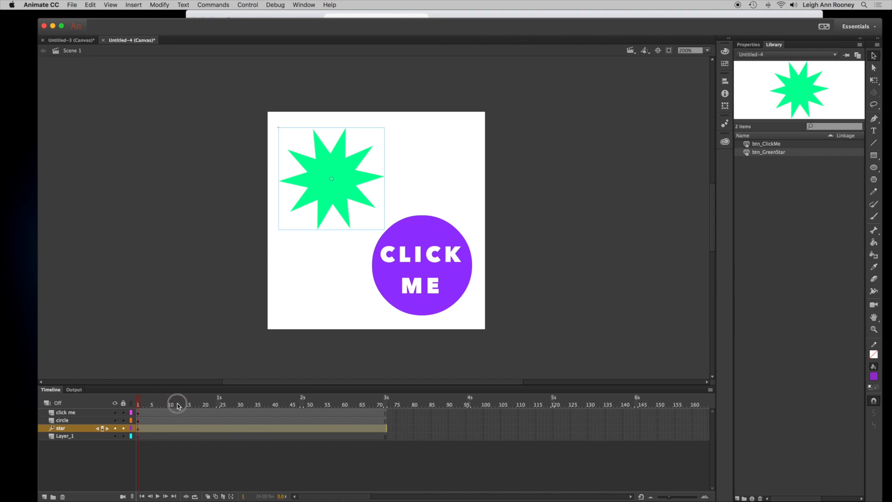
- Reposition the green star at frames 10, 20 and 22 to build a zigzag motion path across the stage
click(171, 402)
drag(358, 193, 451, 195)
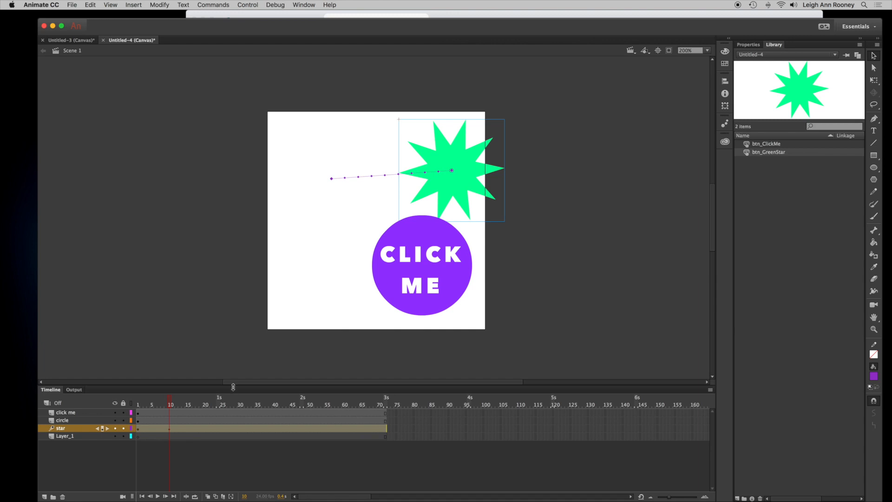
drag(170, 405, 208, 406)
click(453, 195)
drag(453, 195, 319, 284)
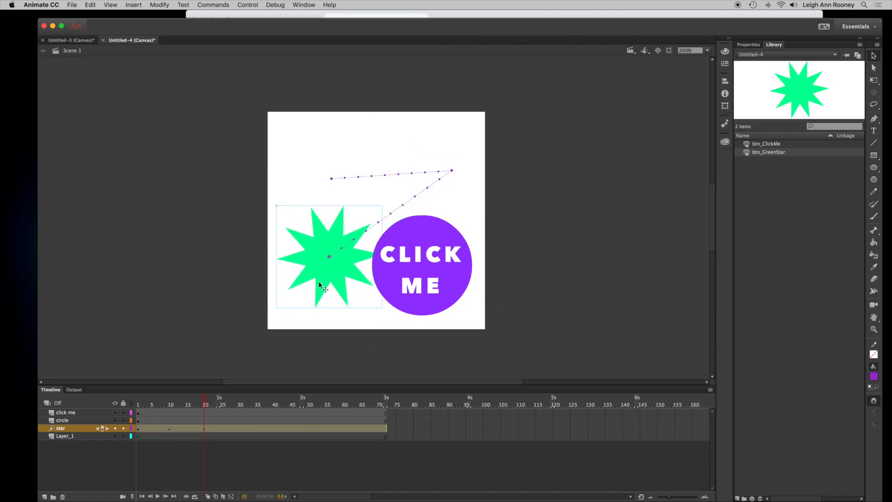
drag(207, 404, 211, 404)
drag(337, 269, 341, 289)
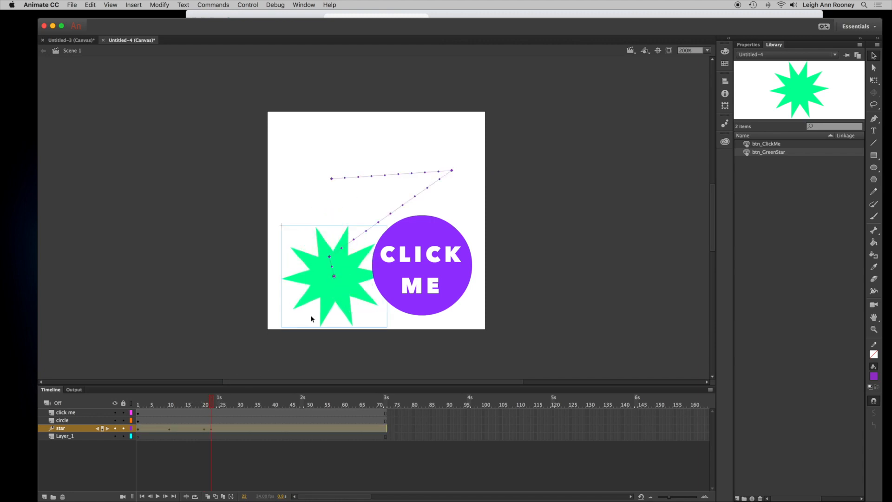
- Clear all properties from the star tween's keyframe at frame 20
drag(212, 407, 218, 405)
click(212, 430)
right_click(212, 432)
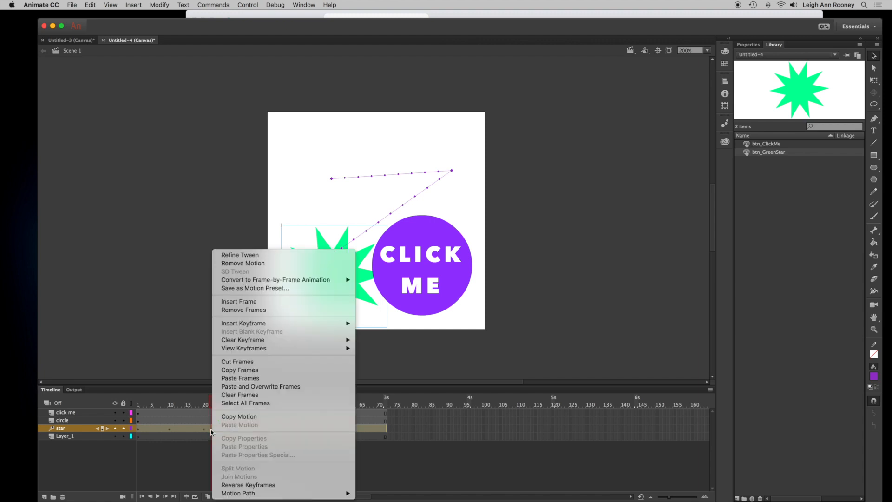
click(206, 438)
click(212, 430)
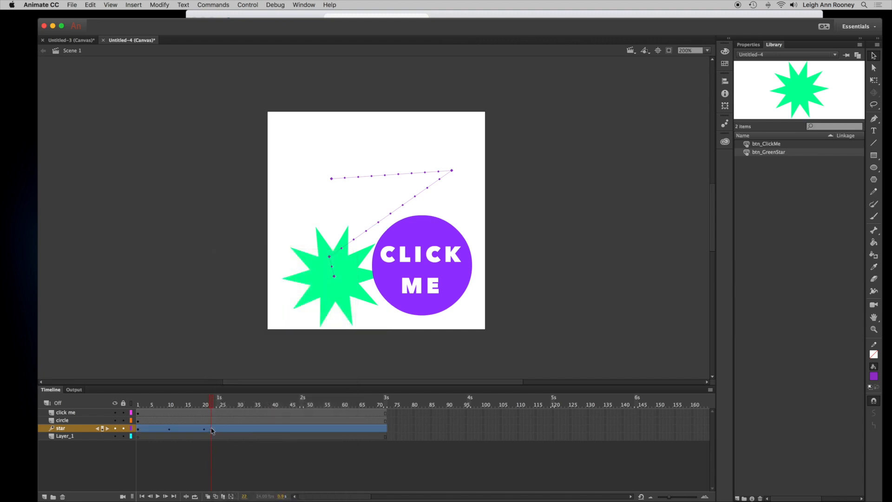
click(205, 432)
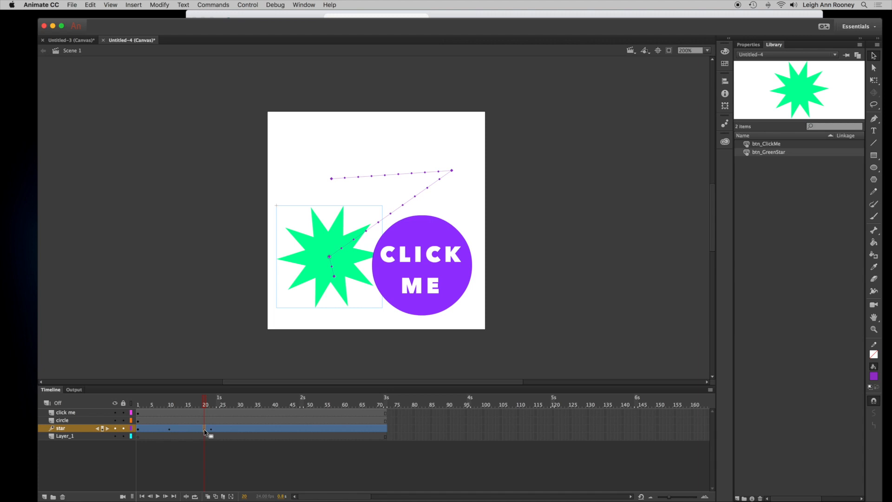
right_click(205, 431)
mouse_move(269, 344)
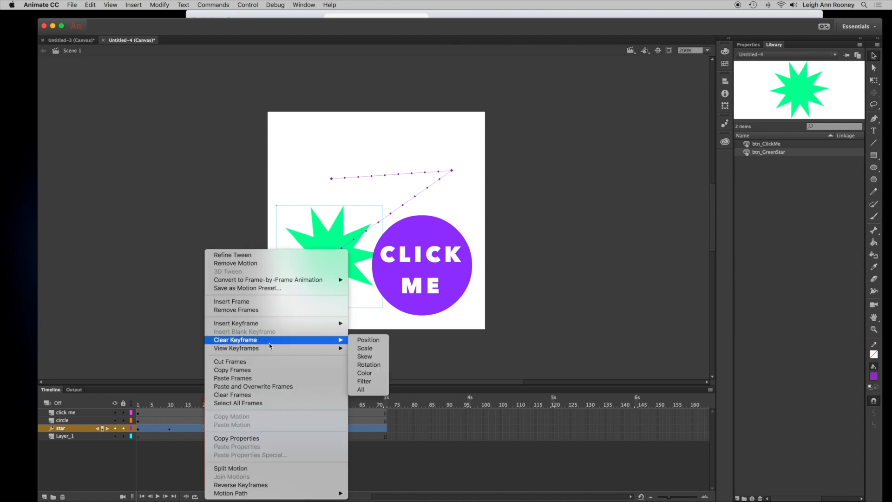
click(371, 390)
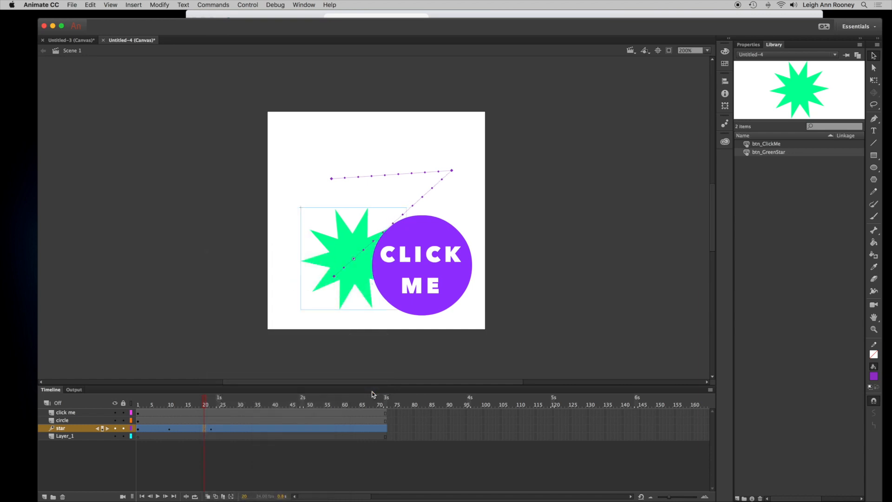
- At frame 25, rotate the star about 45 degrees with the Free Transform tool
drag(205, 406, 222, 405)
click(211, 430)
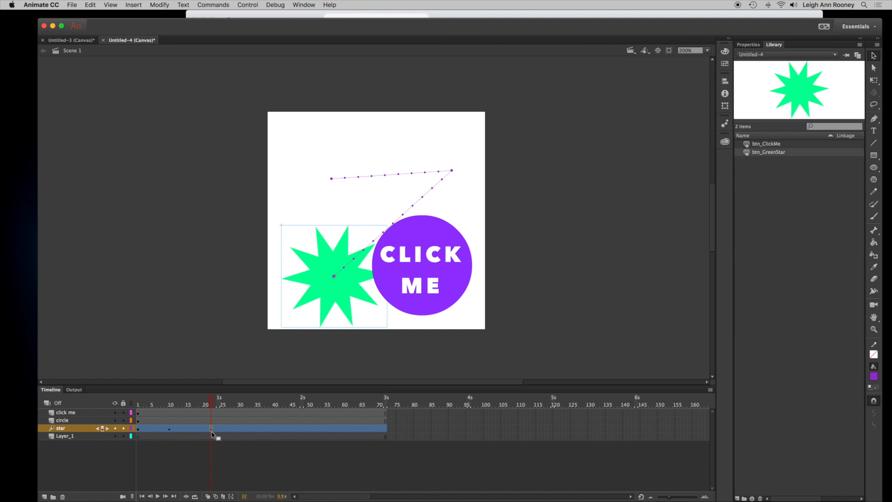
click(213, 407)
drag(214, 407, 225, 406)
click(874, 80)
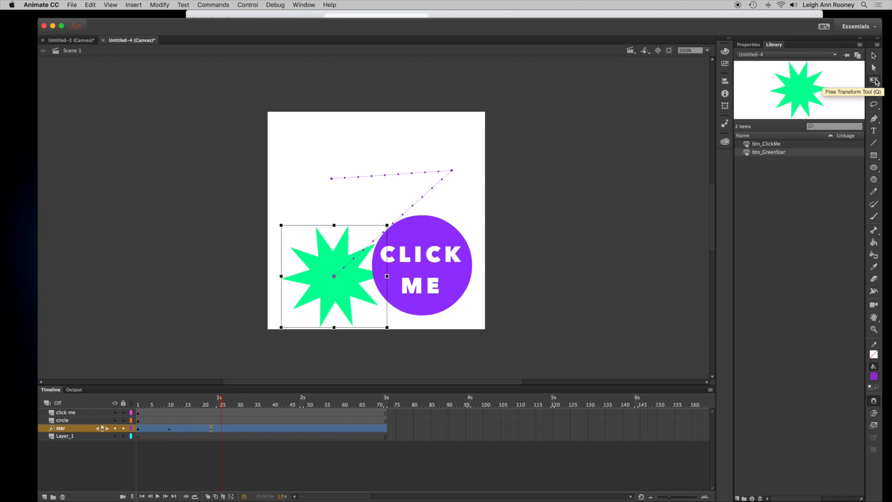
drag(380, 222, 470, 273)
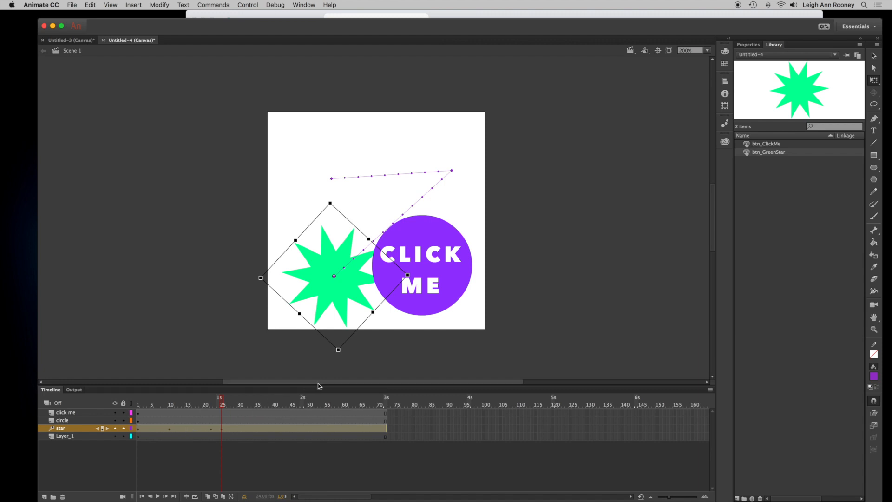
- Refine the star tween in the motion editor and apply a Bounce ease to its X location
drag(319, 387, 319, 345)
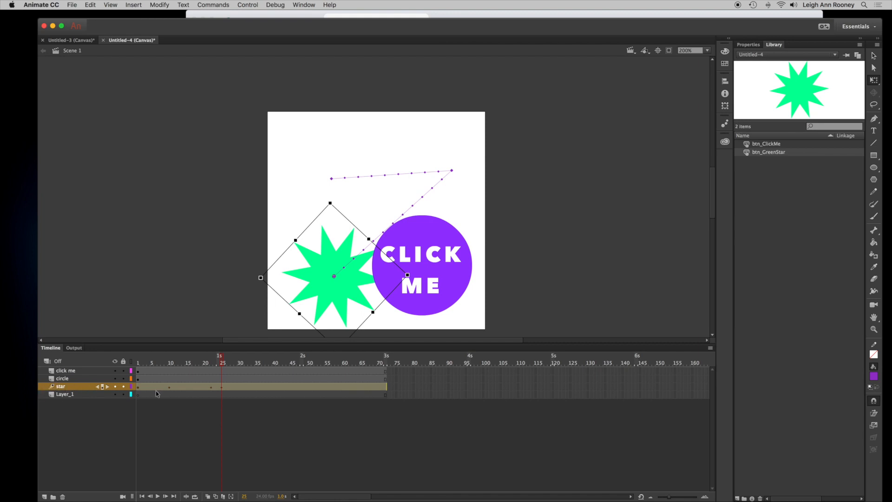
right_click(186, 388)
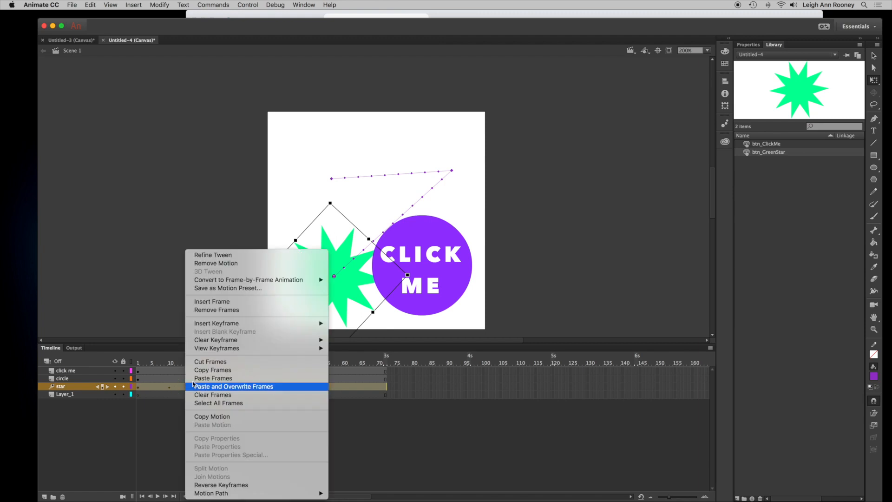
click(233, 256)
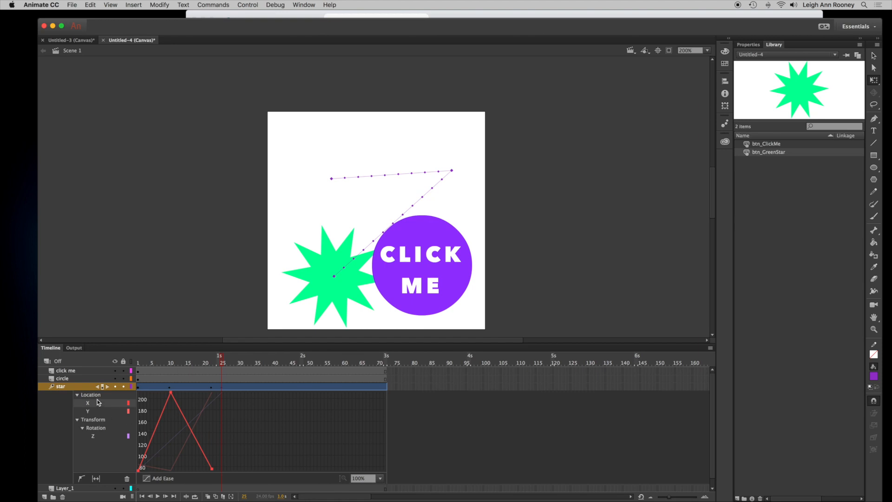
click(160, 478)
click(154, 420)
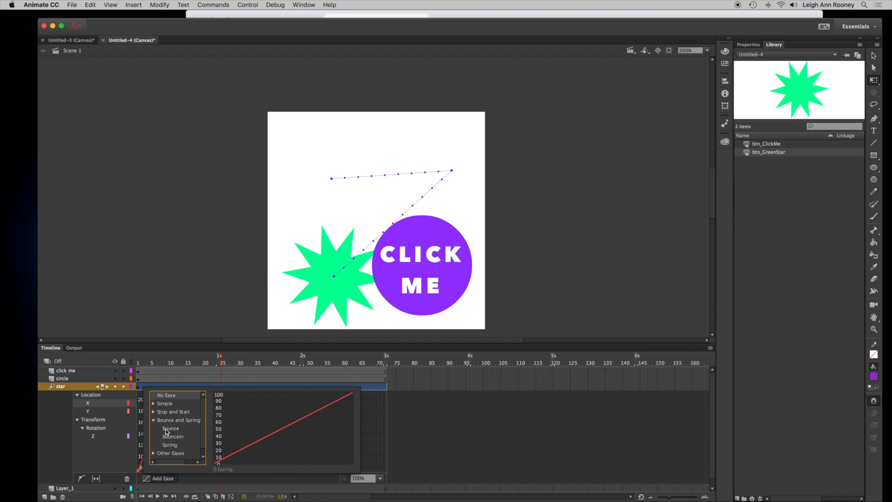
click(170, 428)
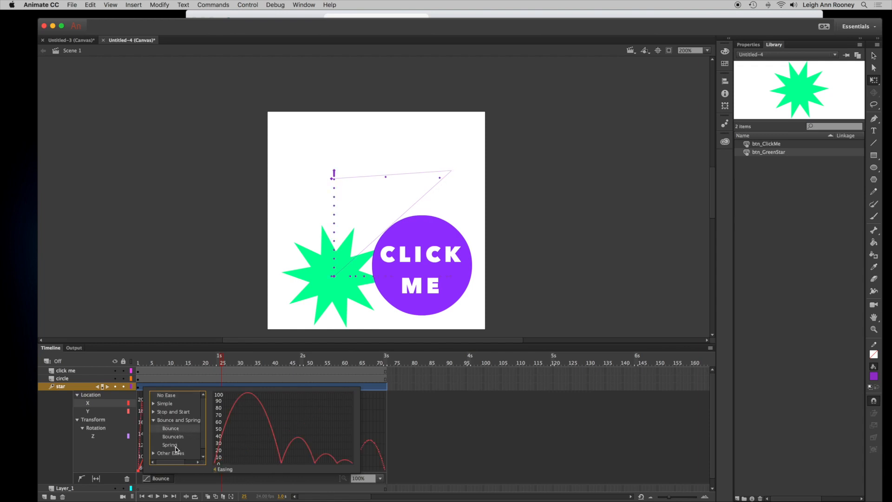
- Preview the animation from frame 1, then move the X location's low keypoint to about frame 29
drag(222, 361, 134, 359)
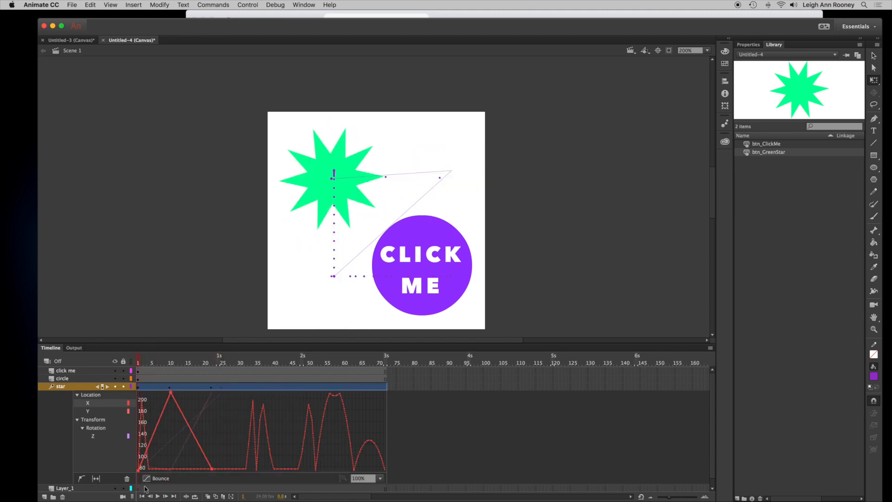
click(158, 497)
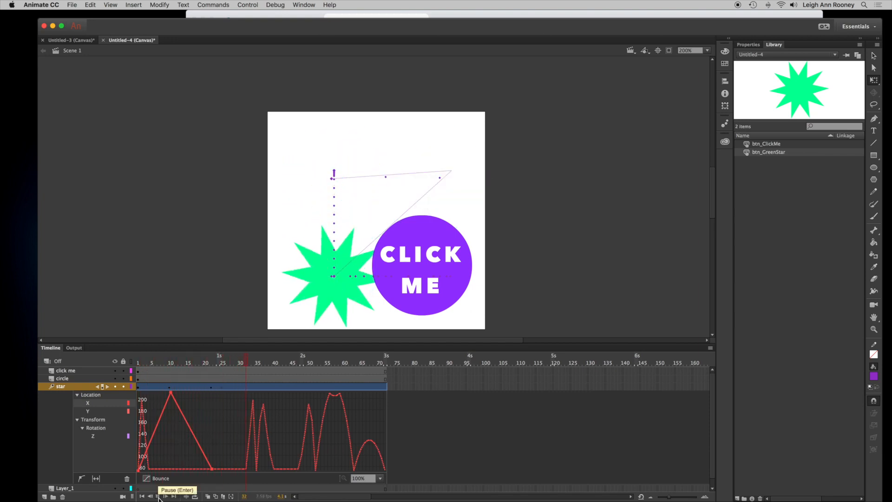
click(158, 497)
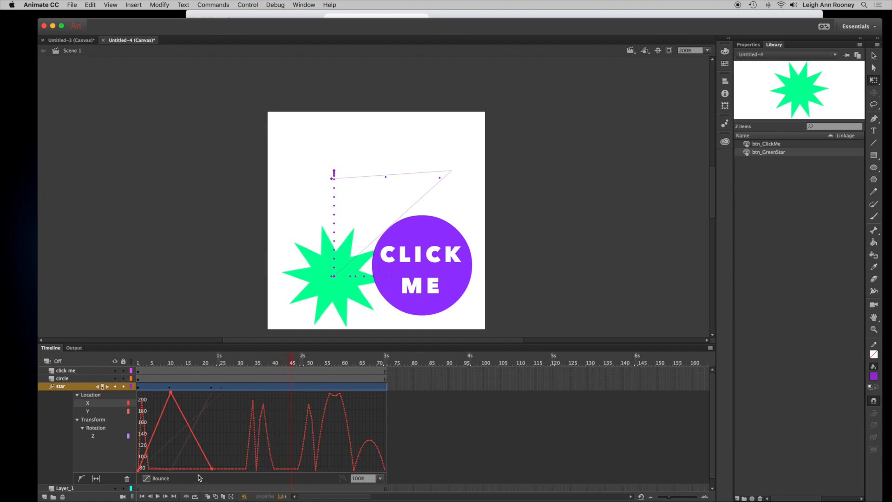
drag(212, 469, 236, 469)
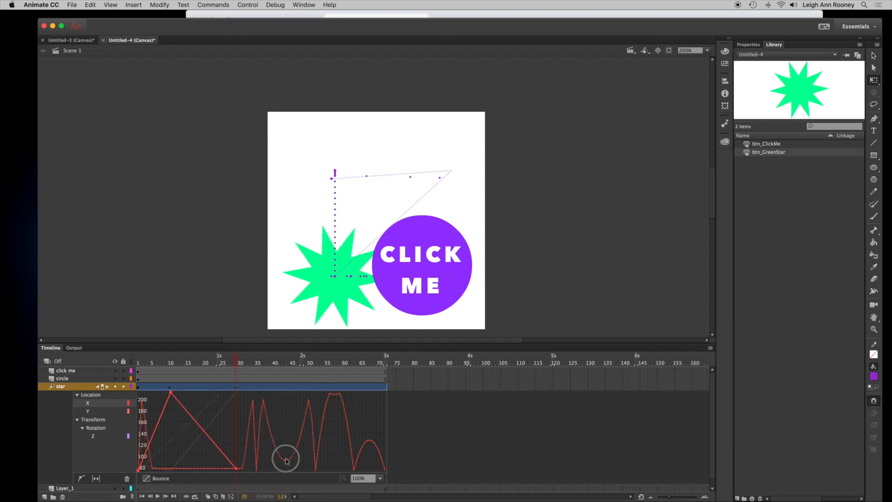
- Apply a Spring ease to the star tween's Z rotation property
click(113, 412)
click(147, 480)
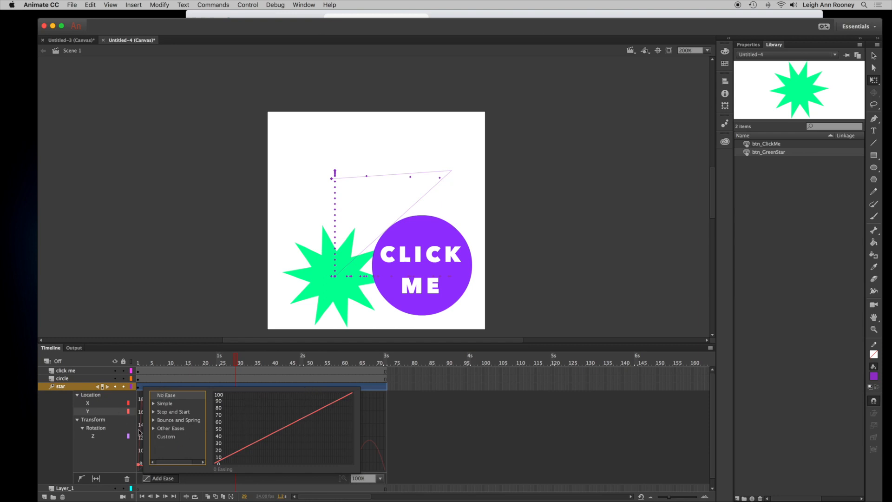
click(101, 438)
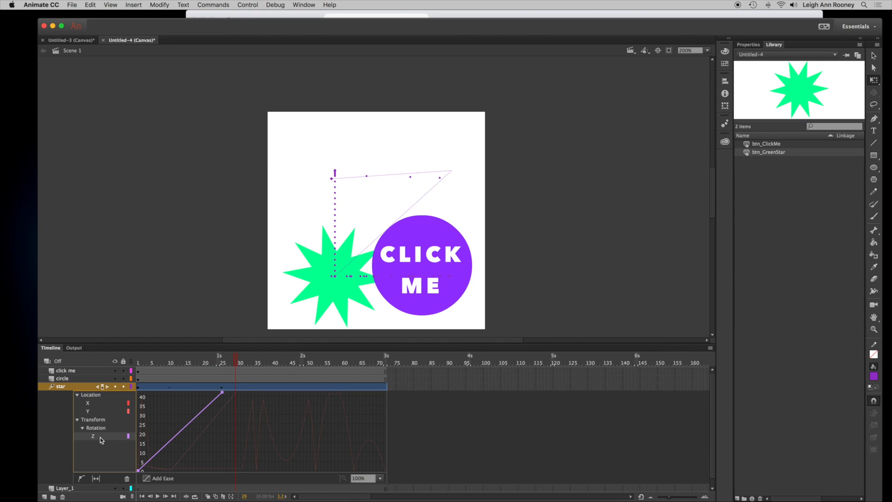
click(153, 479)
click(153, 421)
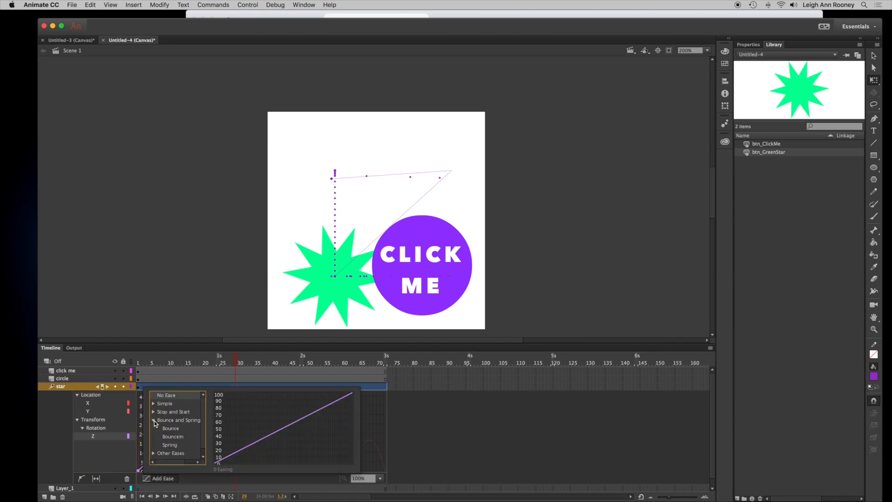
click(173, 437)
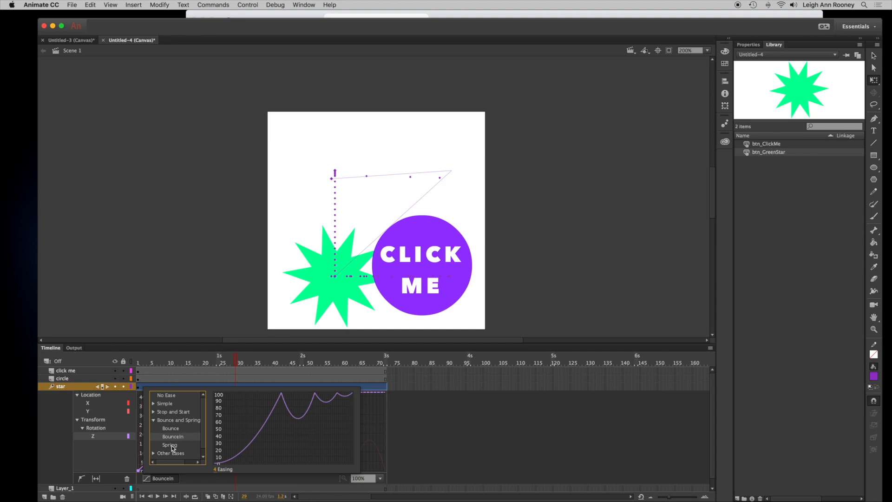
click(172, 445)
- Play the animation from frame 1, then turn off Refine Tween to close the motion editor
drag(230, 362, 143, 361)
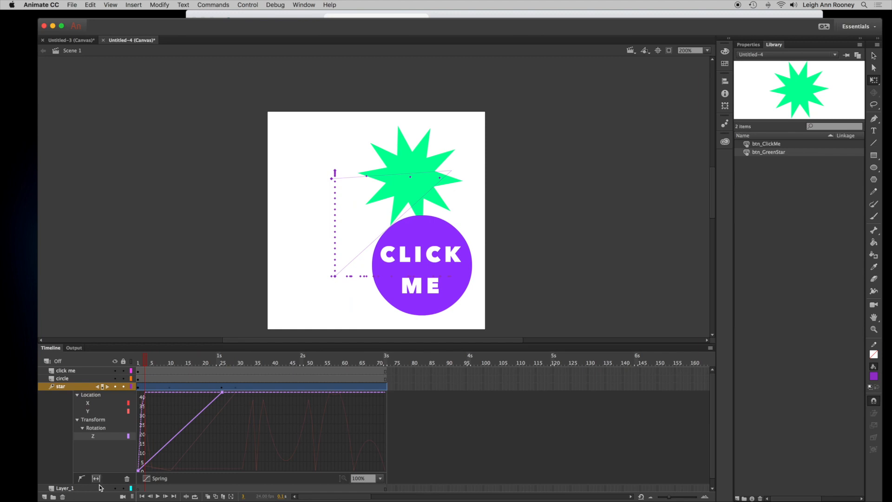
click(158, 496)
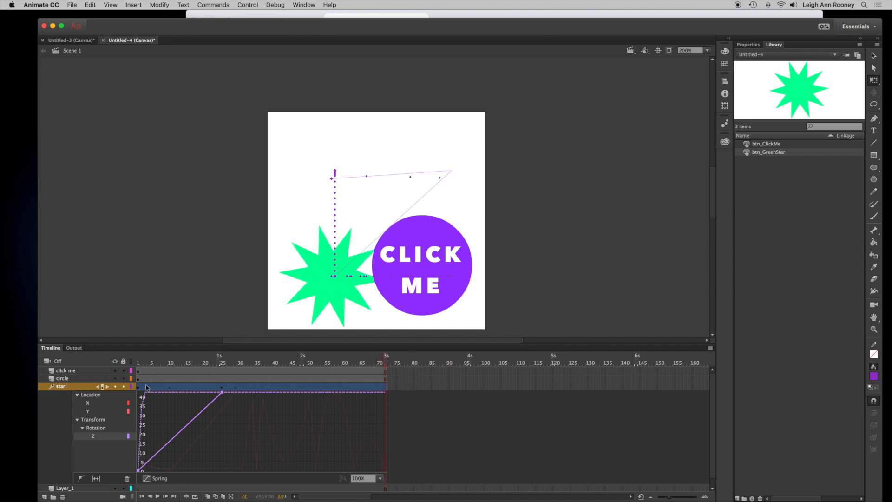
click(265, 386)
right_click(268, 386)
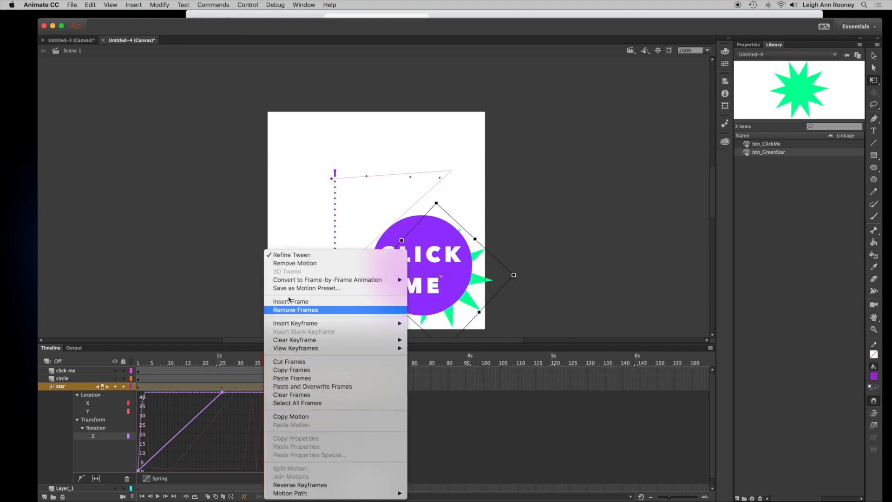
click(303, 255)
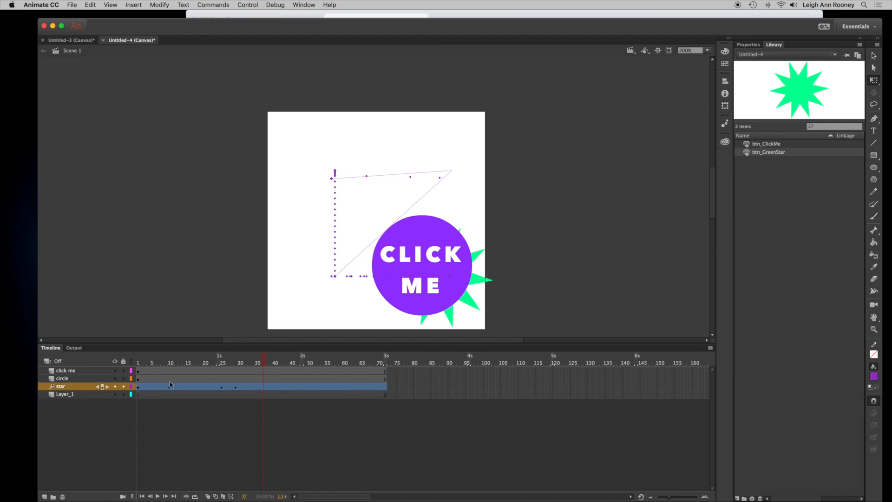
- Switch to the skyscraper banner document and convert the pumpkin image into a Graphic symbol named pumpkin
click(78, 42)
click(364, 150)
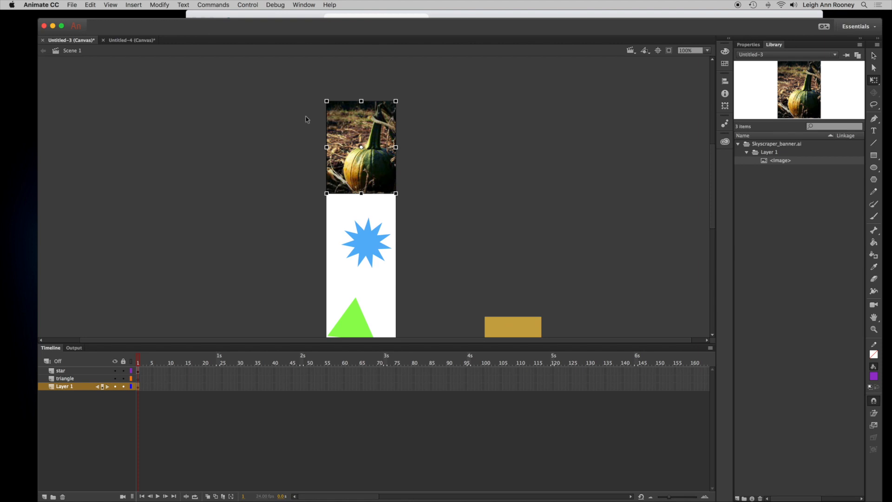
right_click(346, 140)
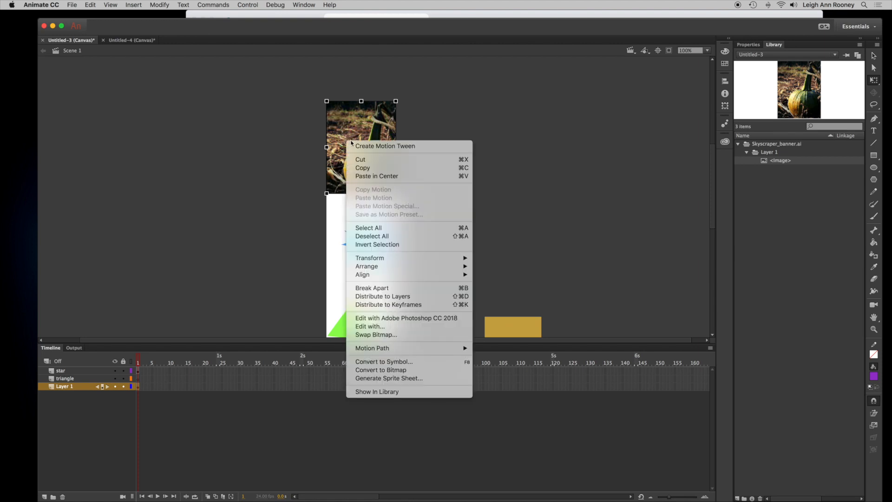
click(399, 363)
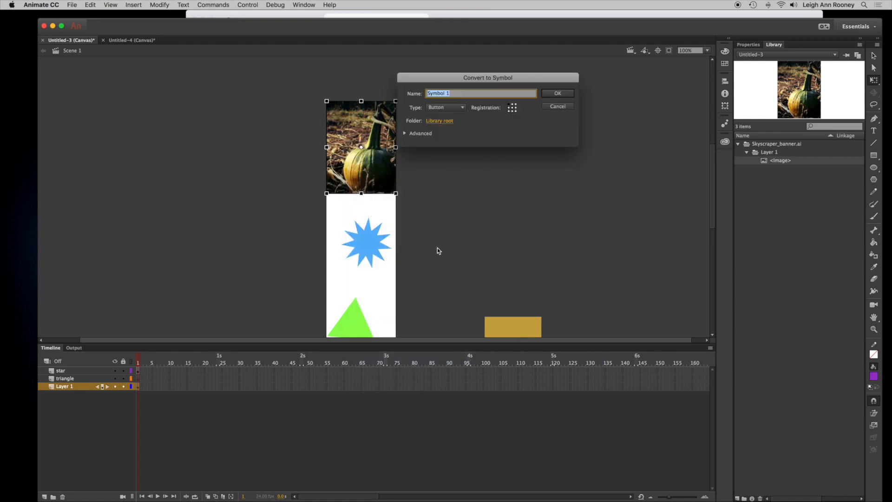
click(464, 108)
click(457, 135)
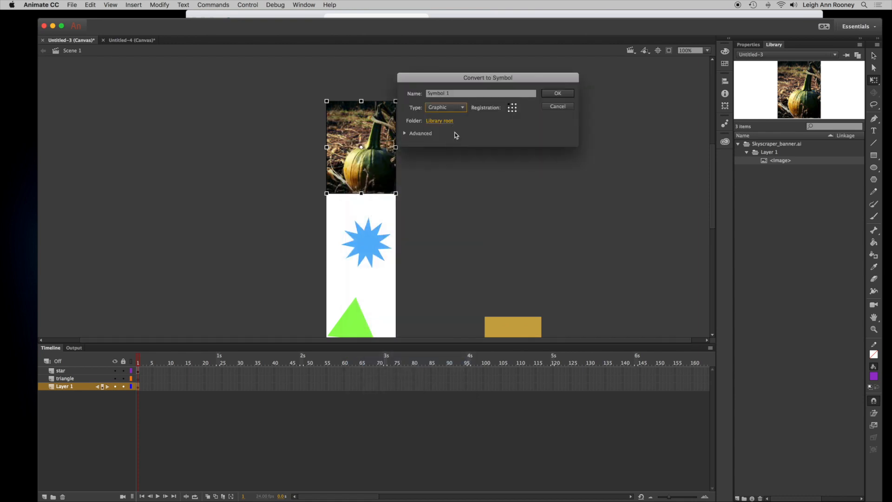
click(458, 94)
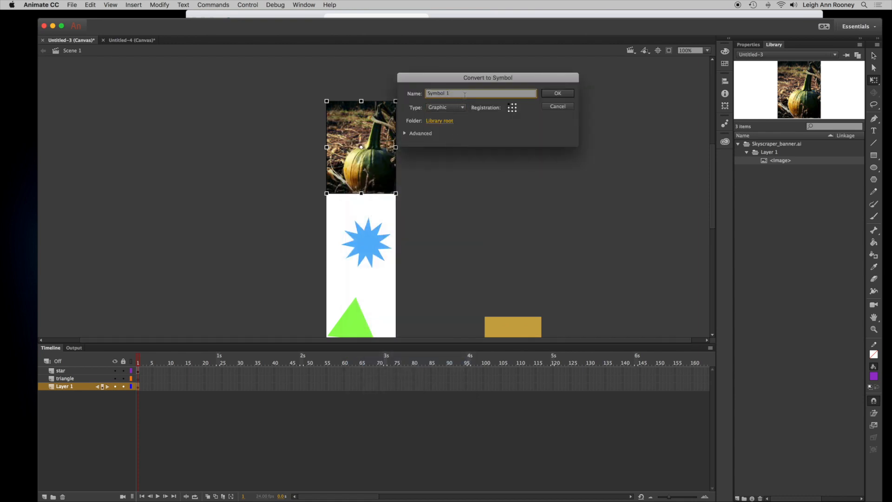
drag(463, 94, 405, 96)
text(pumpkin)
click(559, 93)
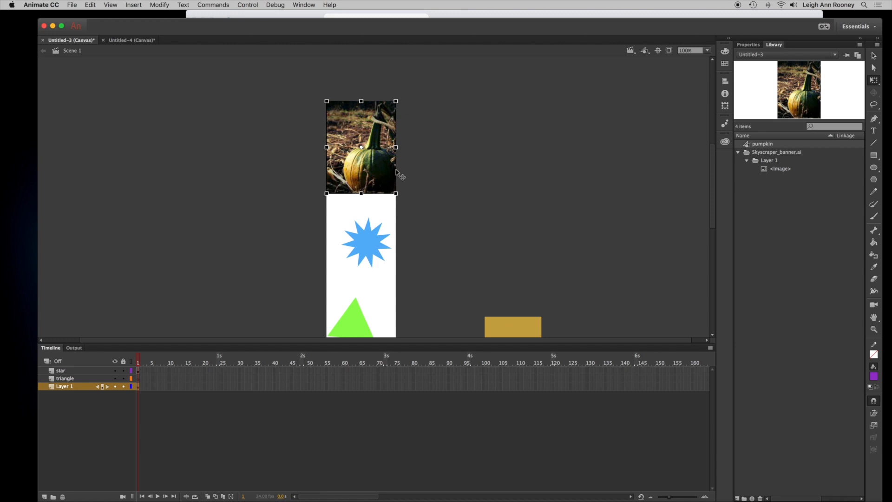
- Select the pumpkin symbol on the skyscraper banner and create a motion tween on it
click(449, 179)
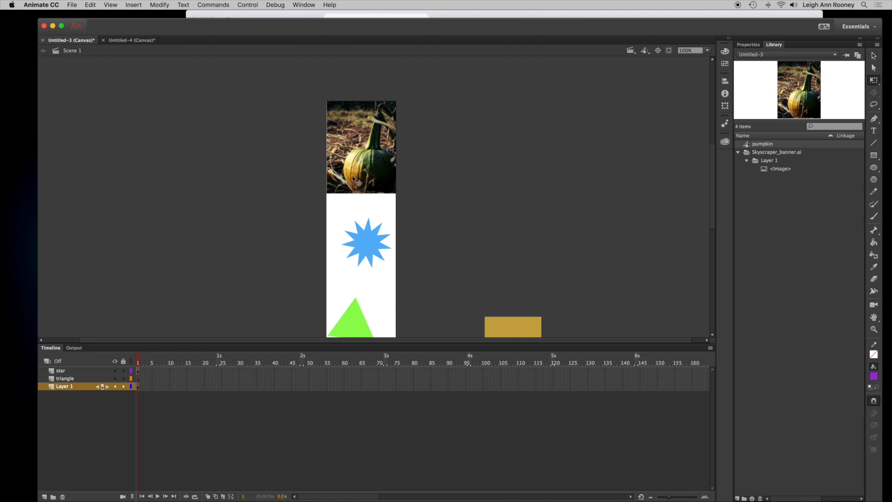
click(364, 163)
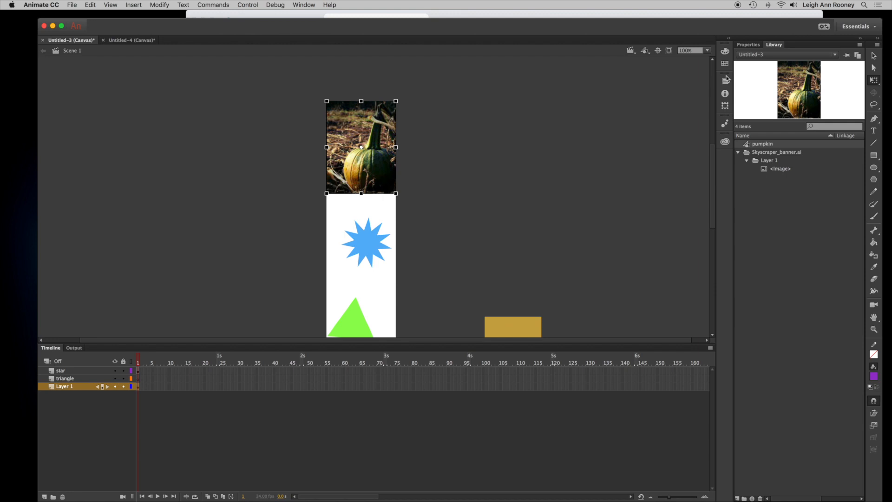
click(746, 45)
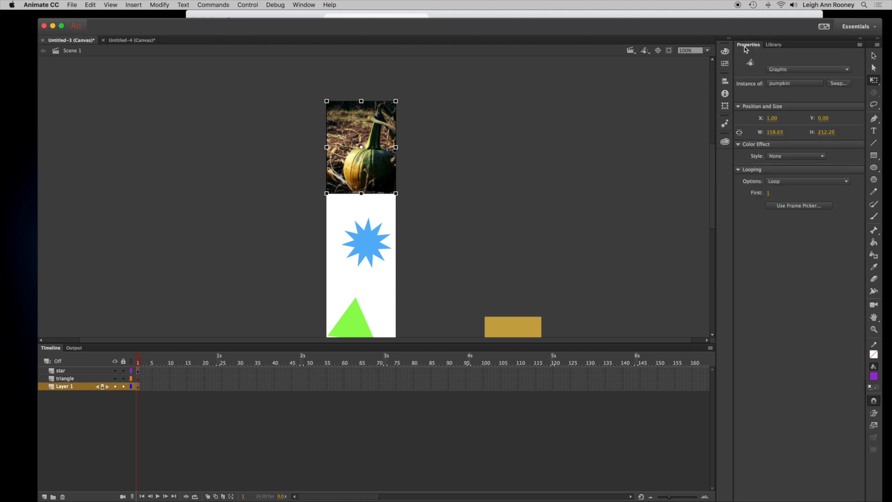
right_click(338, 168)
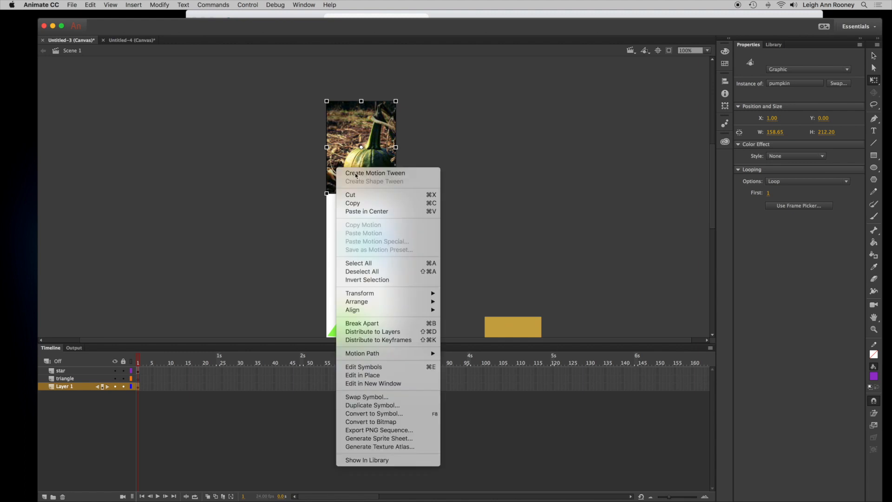
click(353, 171)
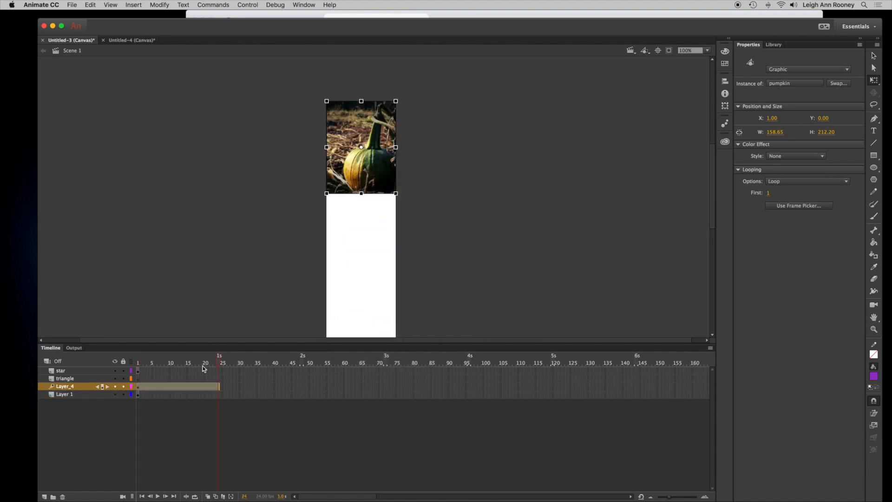
- At frame 24, apply an Alpha color effect to the pumpkin and lower its alpha so it fades out
click(781, 158)
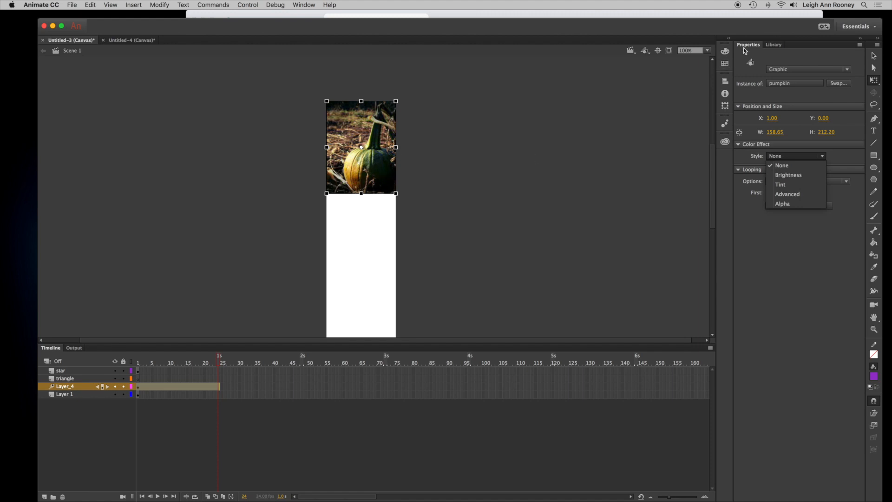
click(790, 205)
mouse_move(770, 170)
mouse_down()
mouse_move(819, 170)
mouse_move(780, 170)
mouse_up()
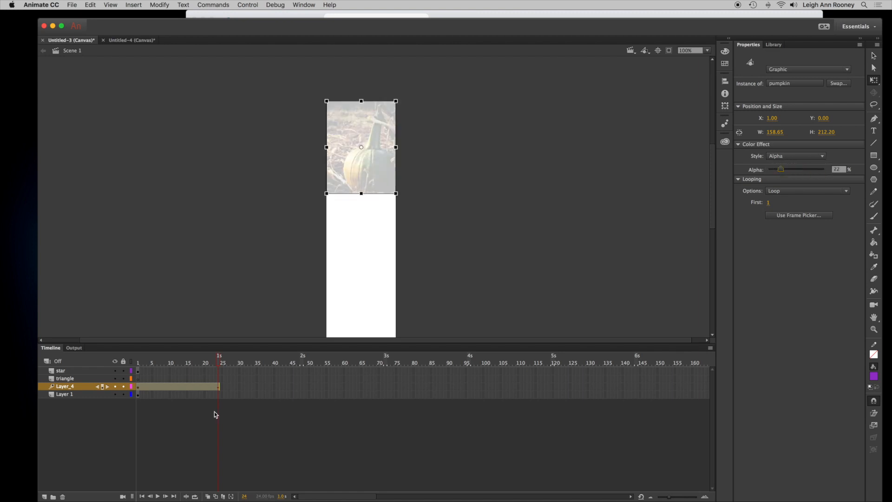
- Play the banner animation from frame 1 to preview the pumpkin fade
click(137, 362)
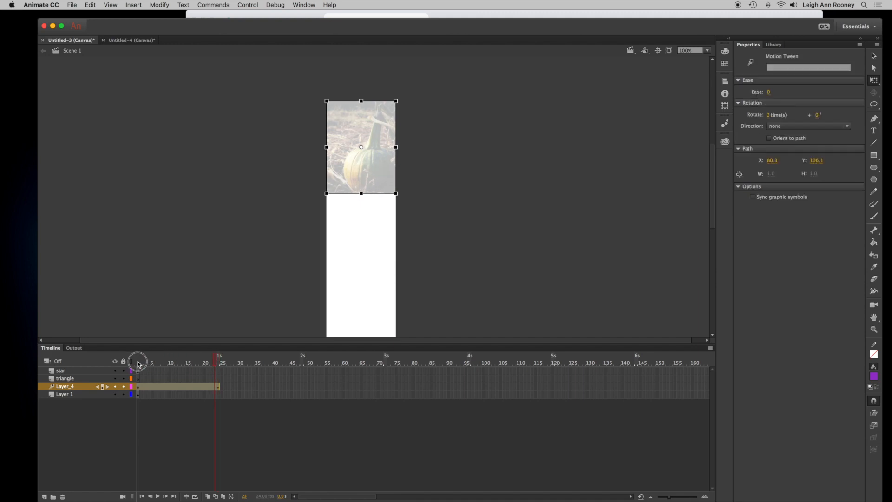
click(158, 496)
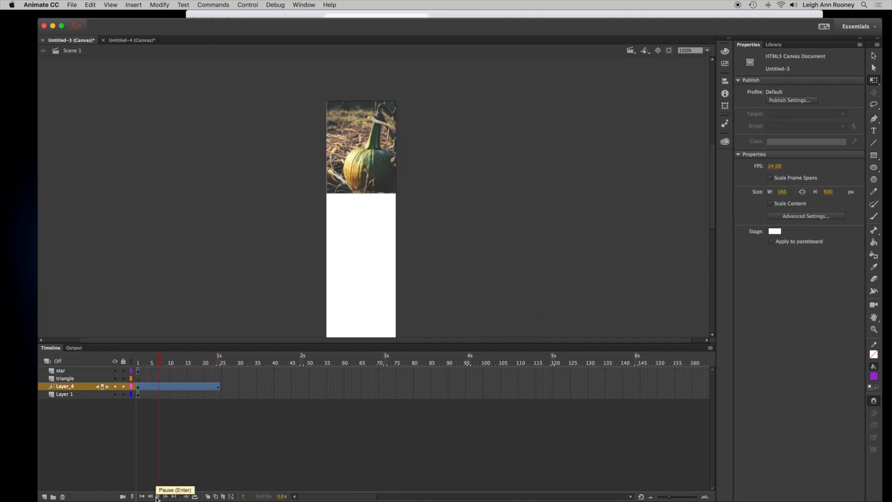
click(158, 497)
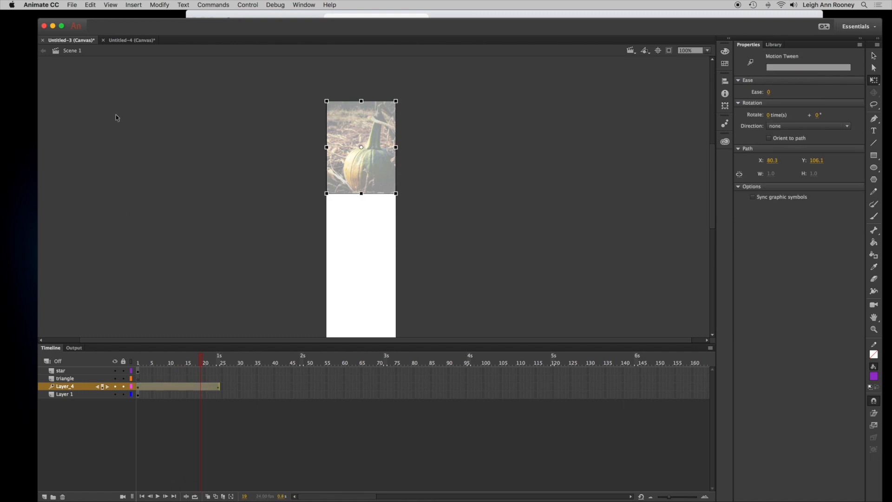
- Switch to the CLICK ME button document and shorten the star's tween span to end around frame 38
click(127, 40)
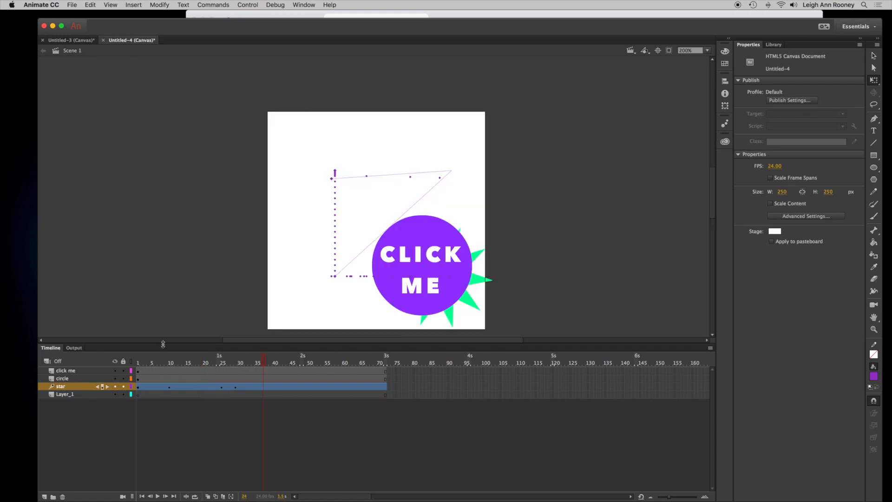
click(181, 389)
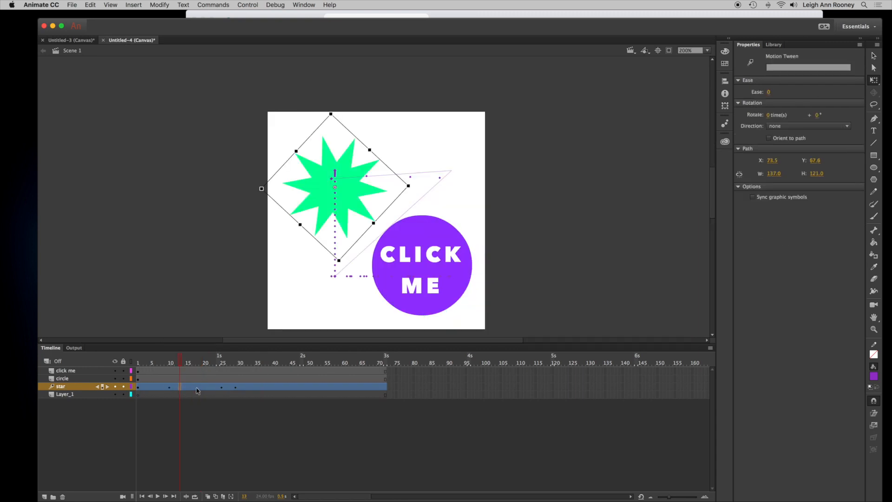
drag(386, 387, 284, 365)
click(267, 388)
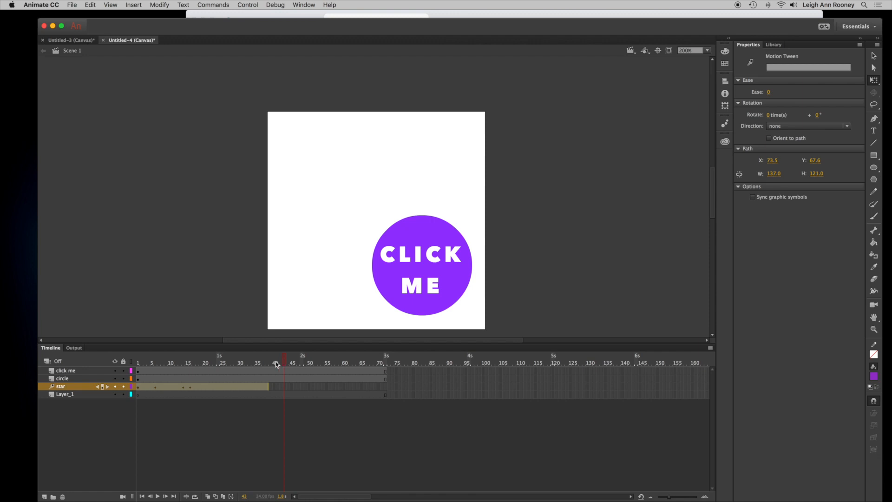
- Create a motion tween on the CLICK ME button instance in the circle layer
click(159, 379)
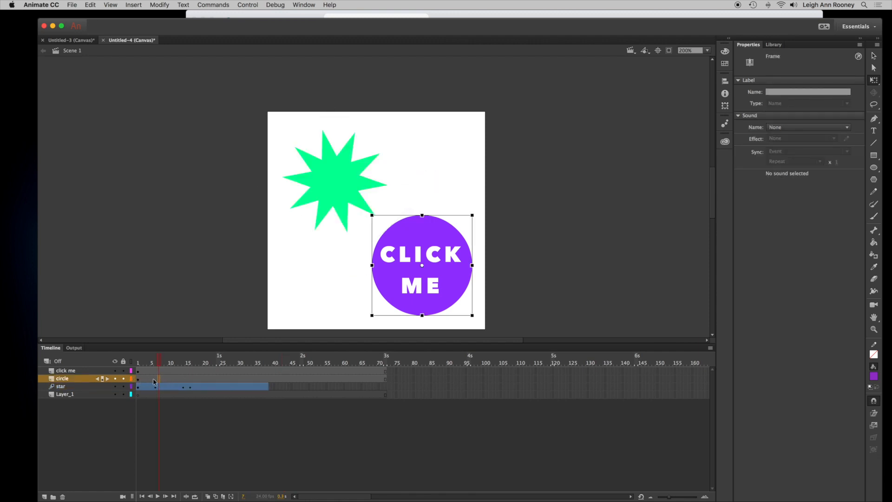
right_click(166, 381)
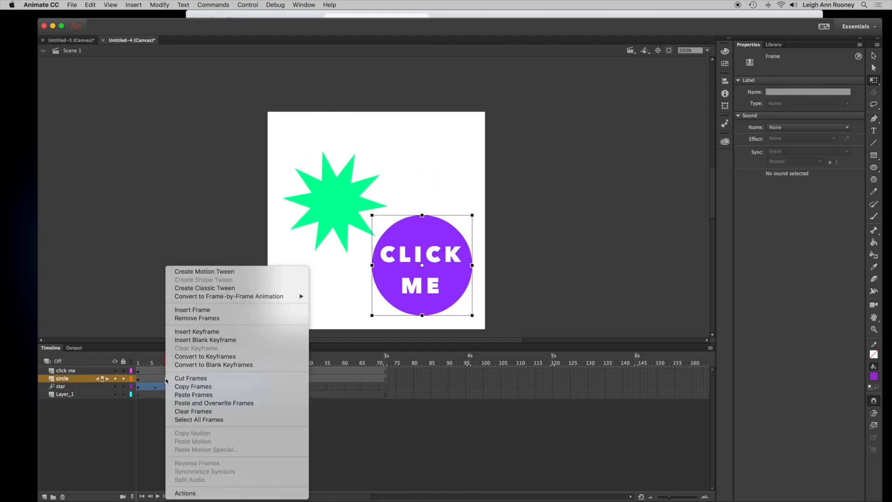
click(447, 285)
right_click(447, 287)
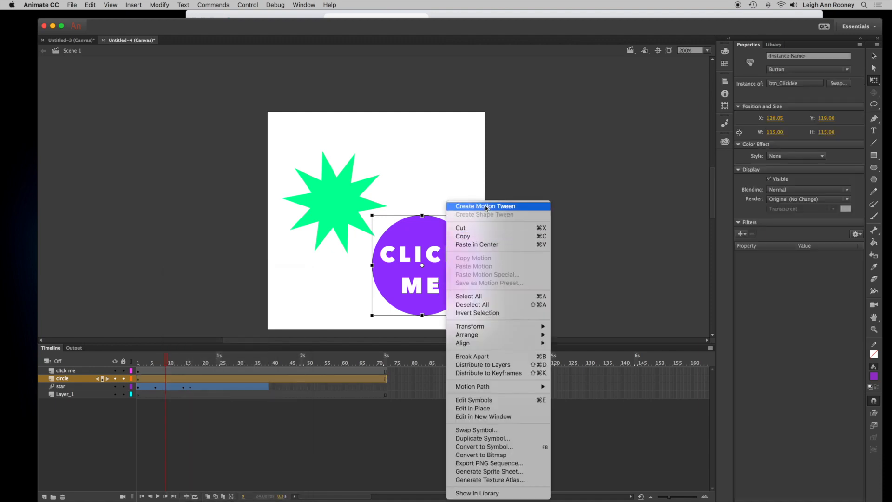
click(458, 206)
- Move the circle tween's starting keyframe to about frame 10 and play the animation from frame 1
drag(137, 379, 169, 379)
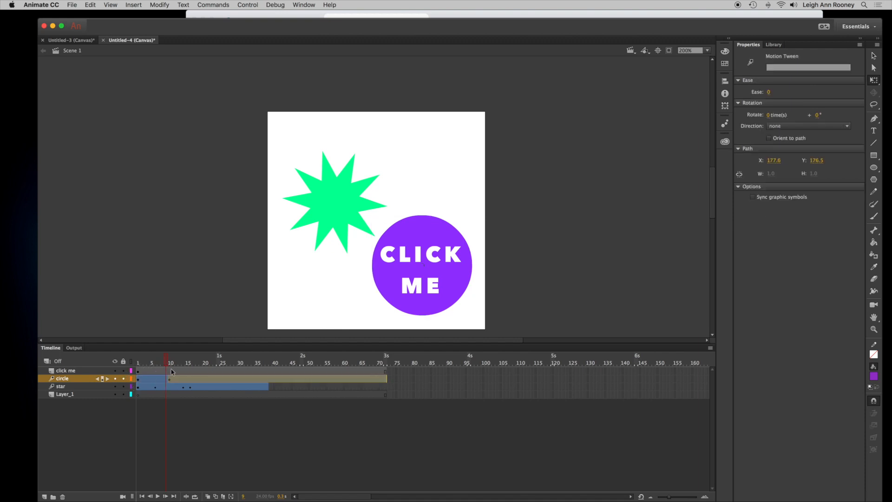
click(138, 362)
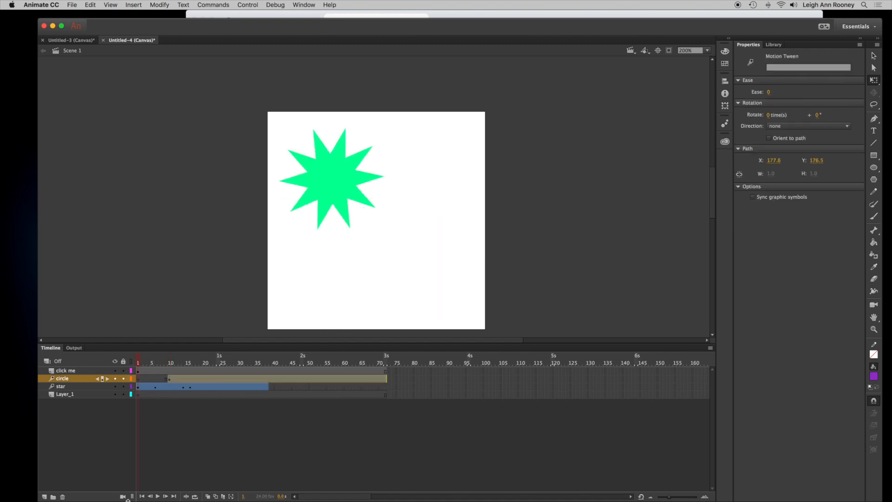
click(158, 497)
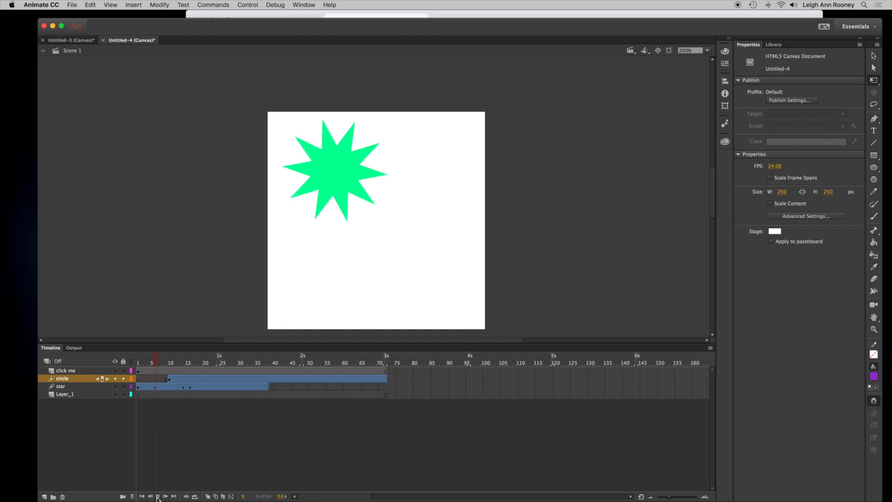
click(158, 497)
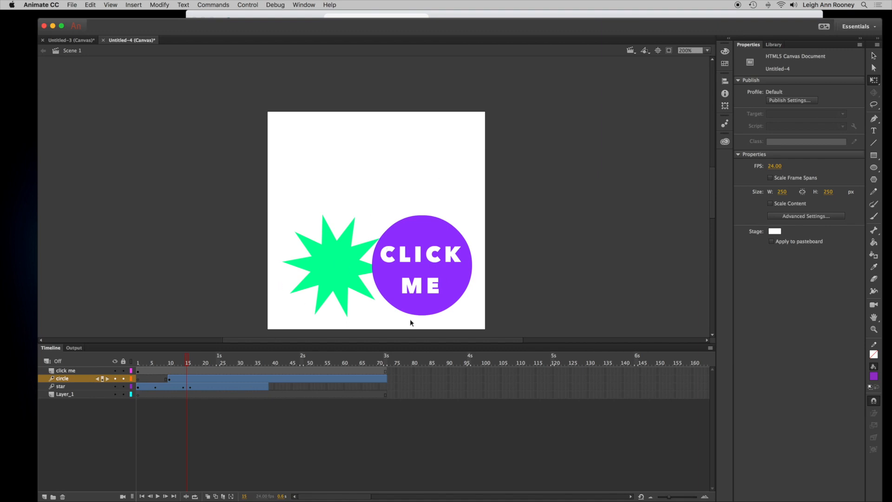
- Return to the skyscraper banner at frame 1 and add a new layer named banner-button
click(76, 41)
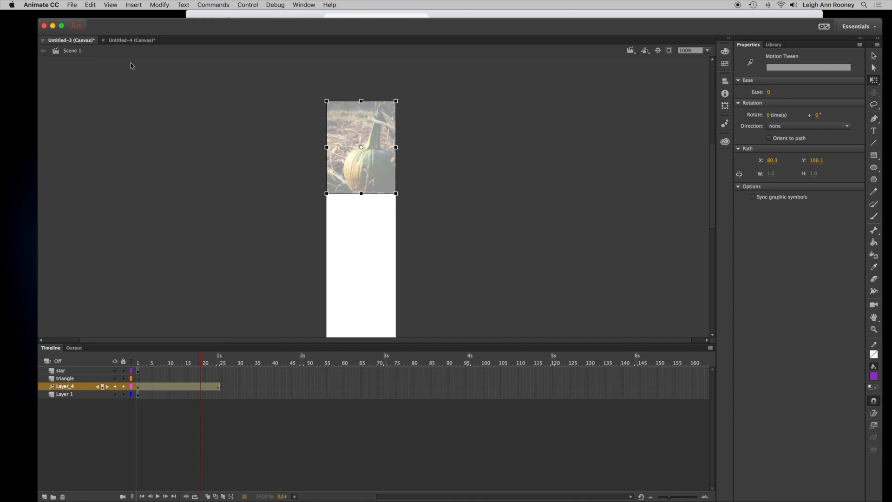
drag(194, 361, 138, 361)
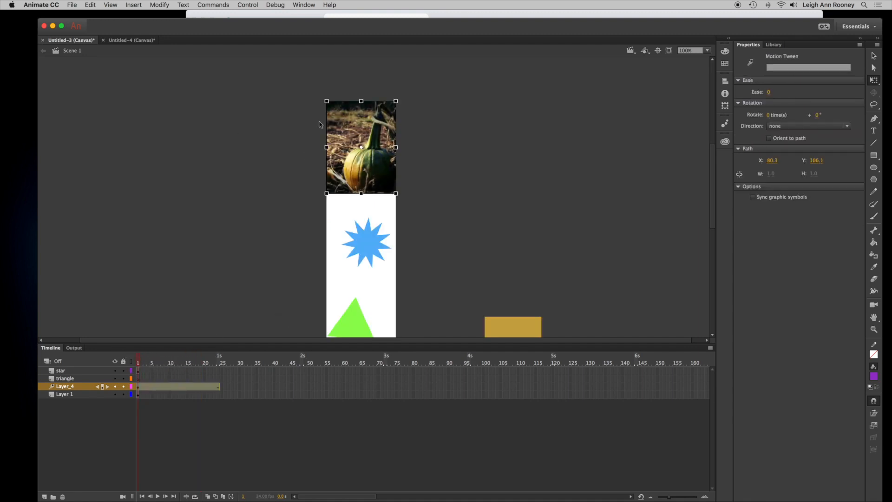
click(531, 253)
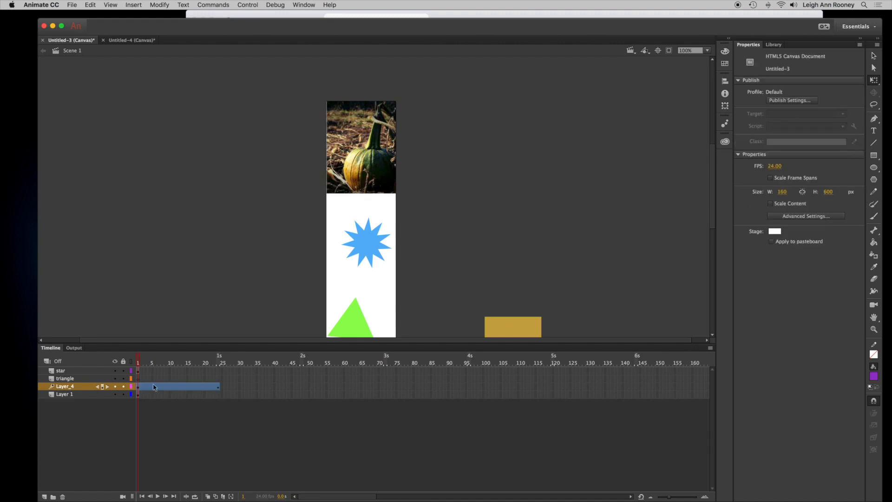
click(44, 497)
double_click(68, 387)
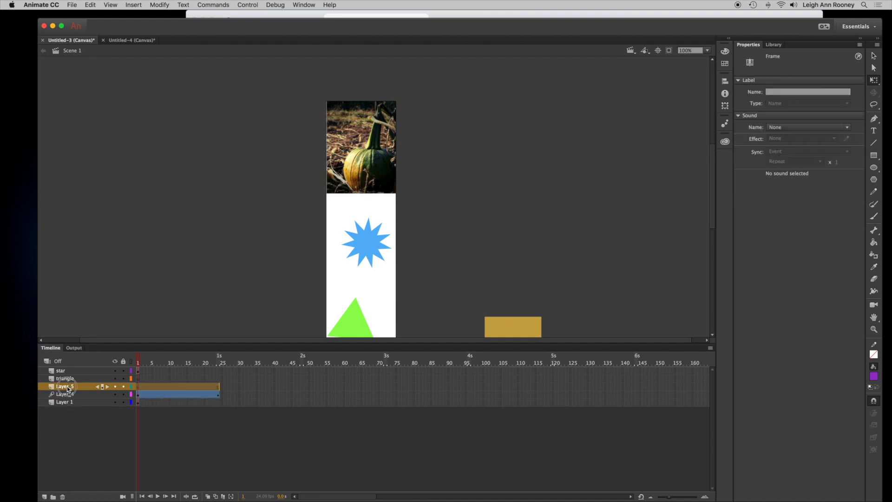
double_click(68, 387)
text(banner-button)
key(Return)
- Draw a rectangle covering the whole banner, about 169 by 605 px, on the banner-button layer
drag(333, 344, 334, 384)
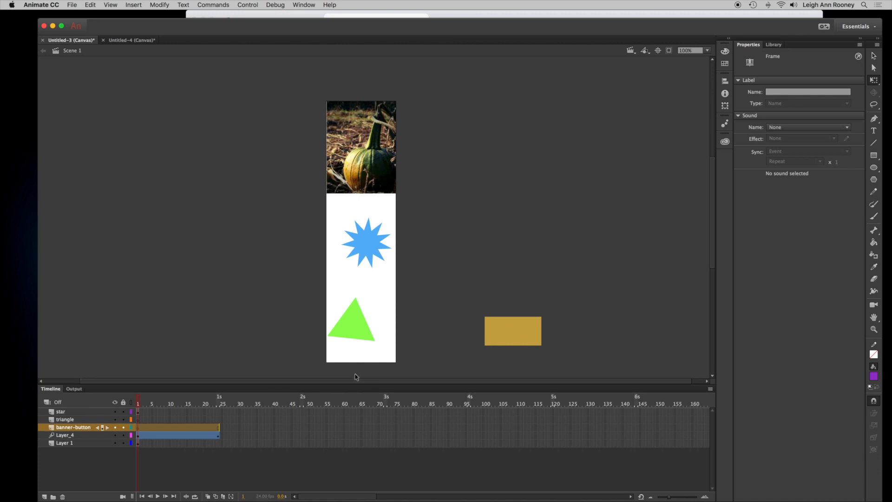
click(873, 156)
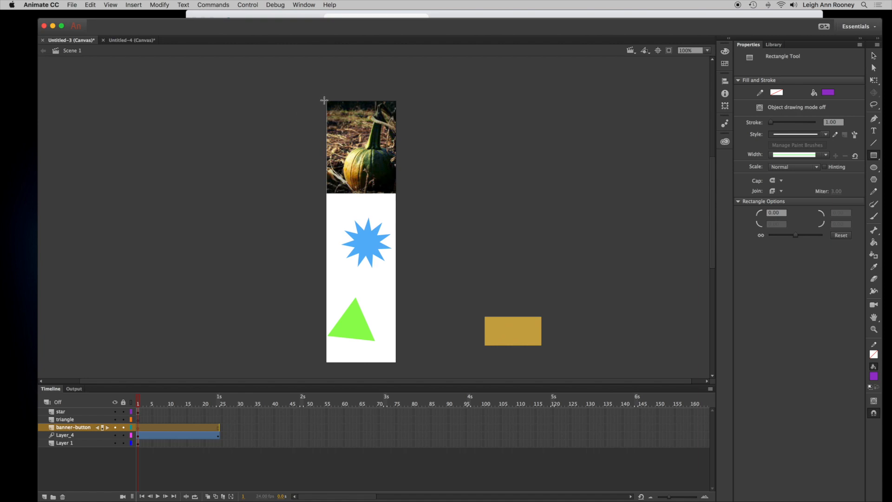
mouse_move(325, 100)
mouse_down()
mouse_move(409, 362)
mouse_move(401, 365)
mouse_up()
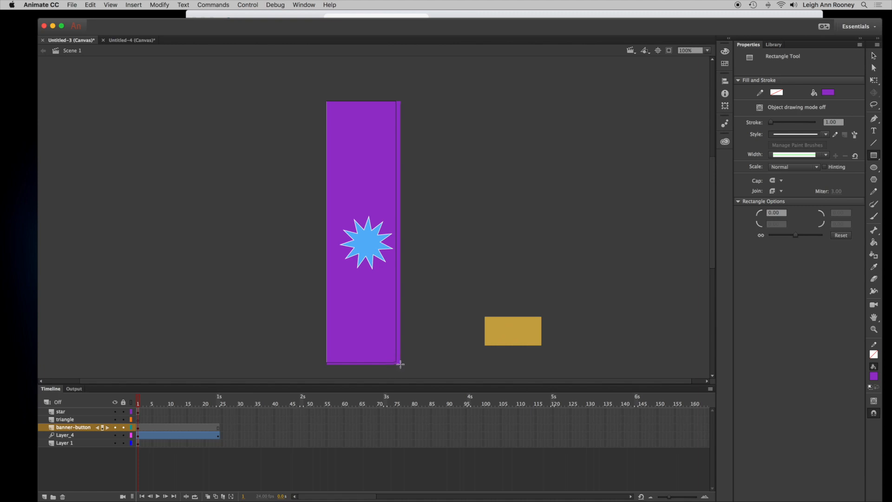
- Select the rectangle and set its fill alpha to 1% so it becomes nearly invisible
key(v)
click(399, 311)
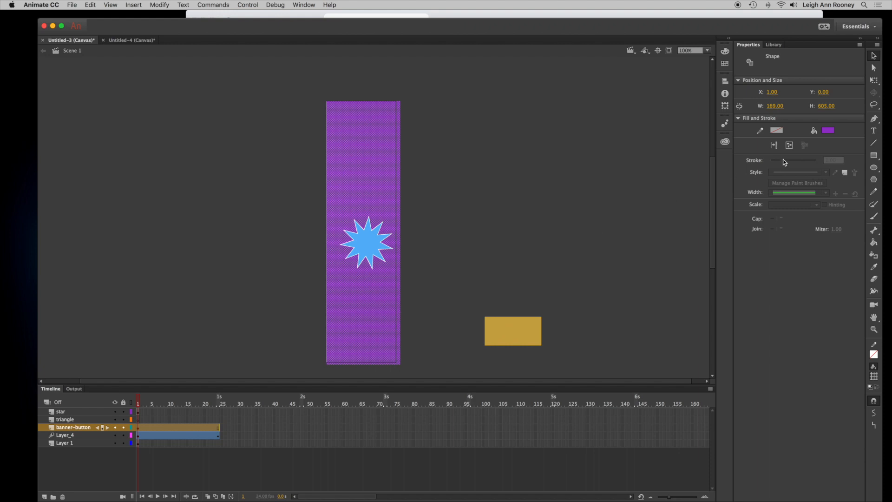
click(829, 131)
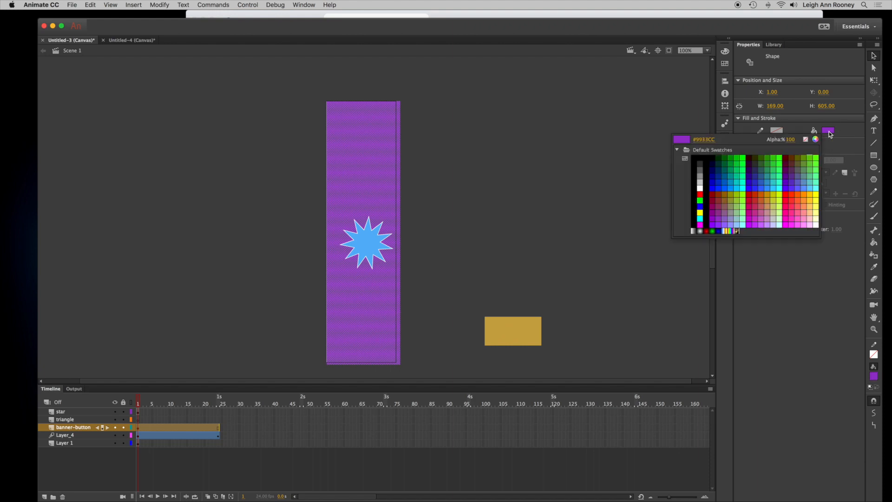
click(791, 140)
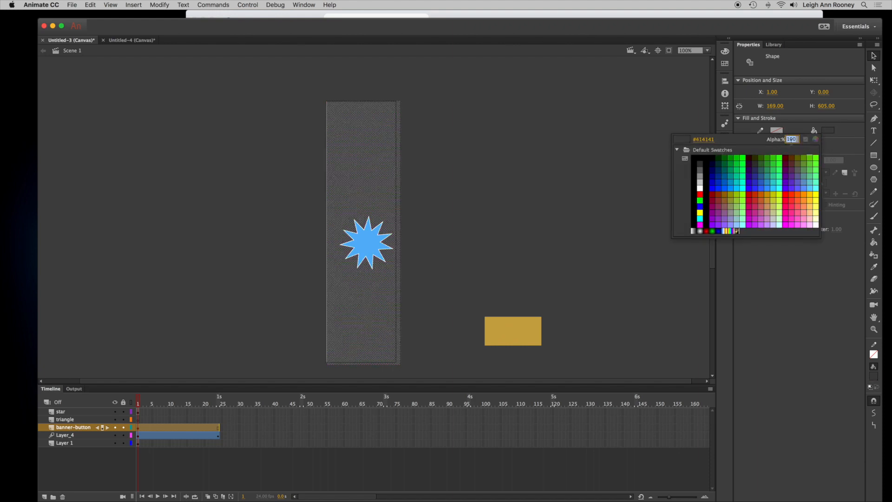
text(1)
key(Return)
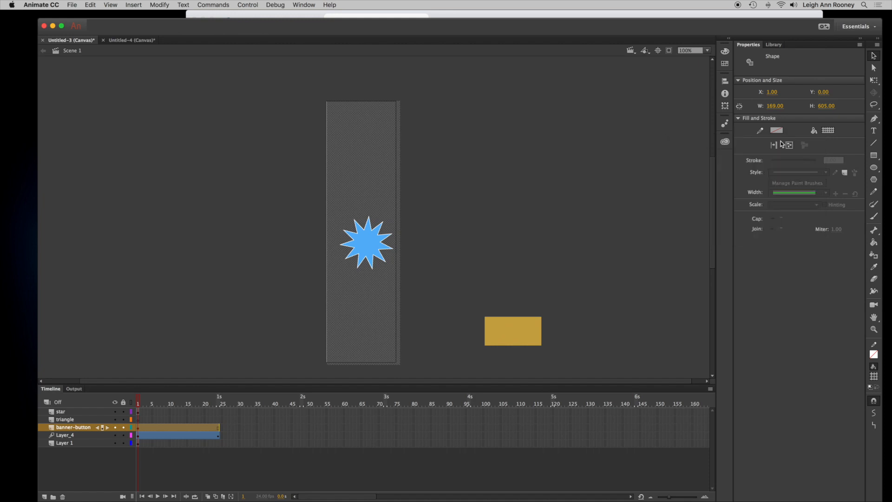
- Convert the near-invisible rectangle into a Button symbol named btn_banner_button
click(460, 244)
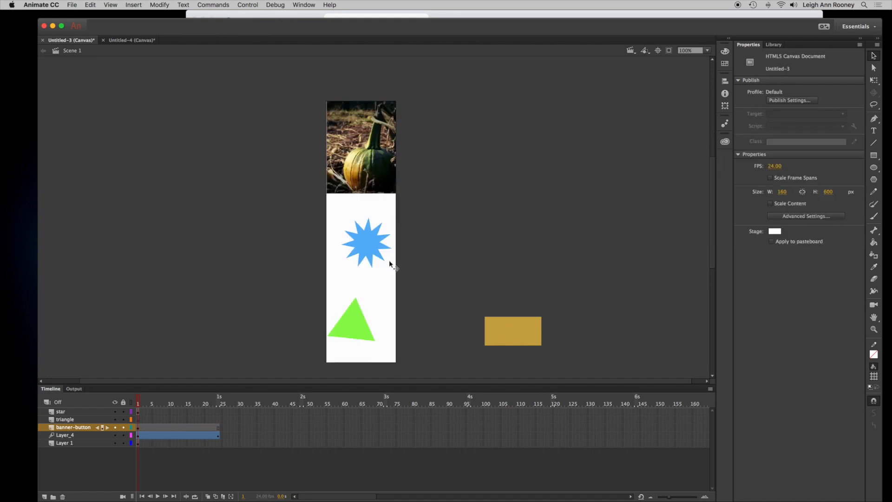
click(390, 272)
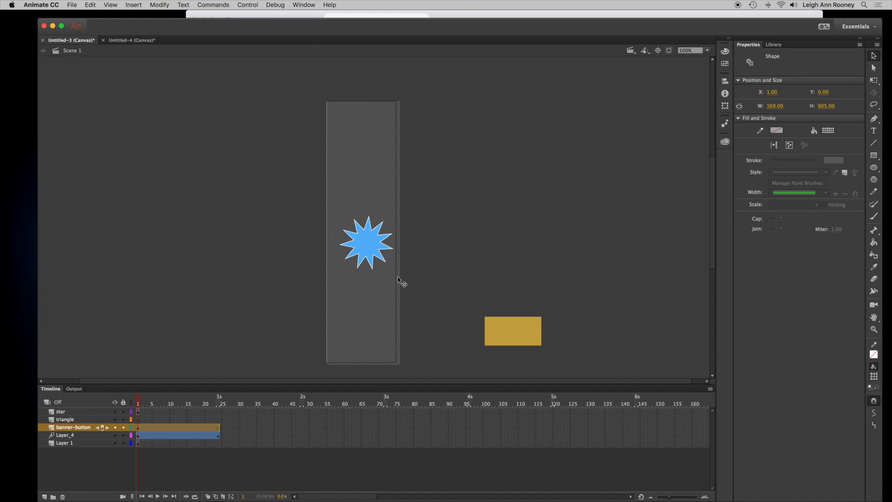
click(398, 279)
click(397, 288)
right_click(397, 288)
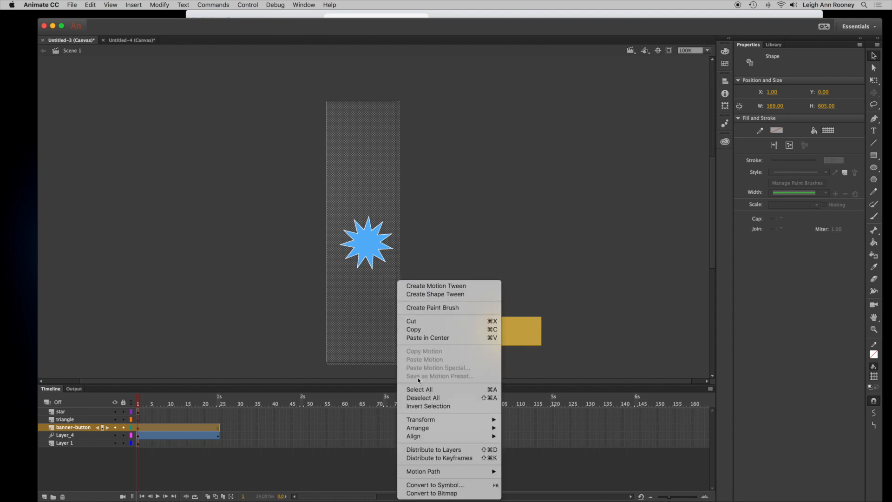
click(435, 485)
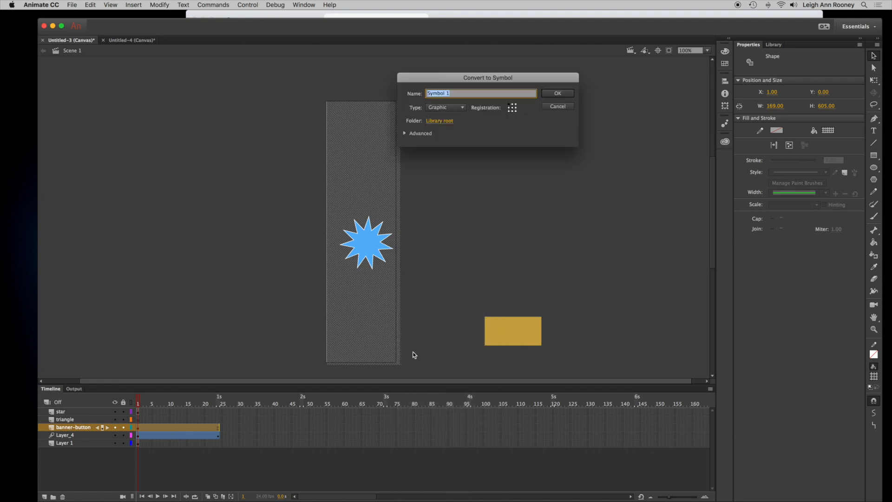
click(463, 108)
click(454, 126)
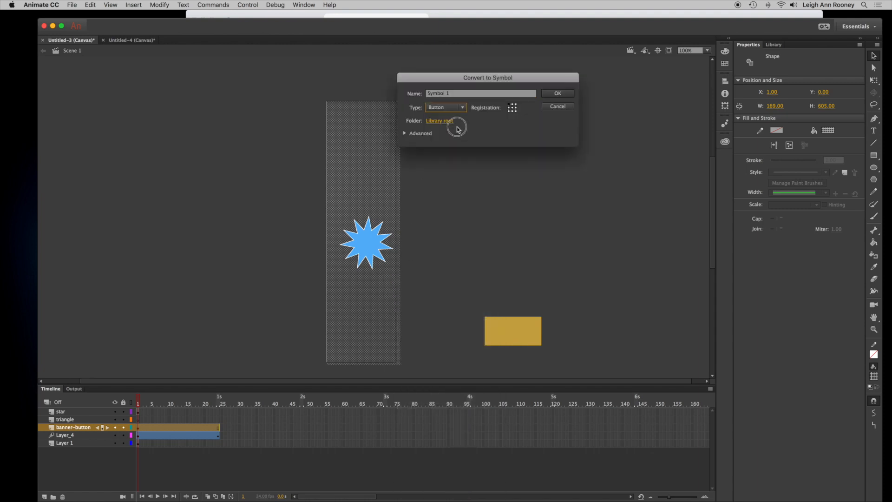
drag(456, 96, 426, 95)
text(btn_banner_button)
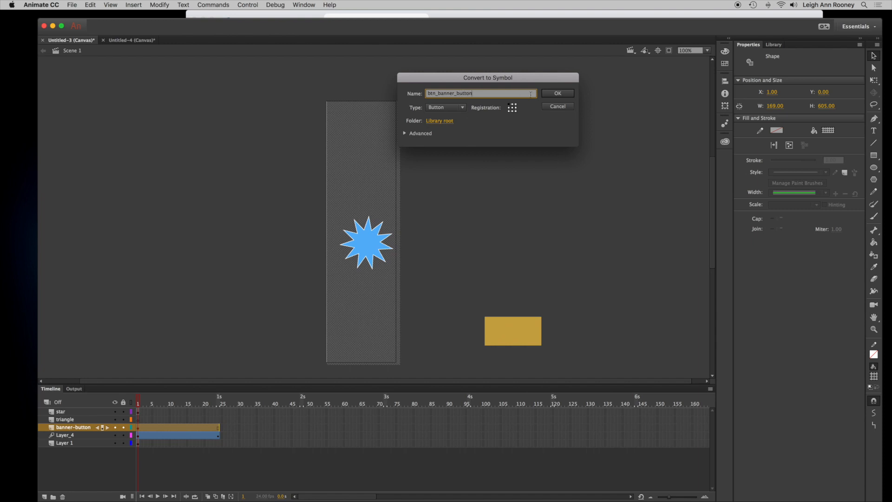
click(559, 93)
- Open btn_banner_button from the library for editing and add a keyframe with the rectangle in its Over state
click(780, 48)
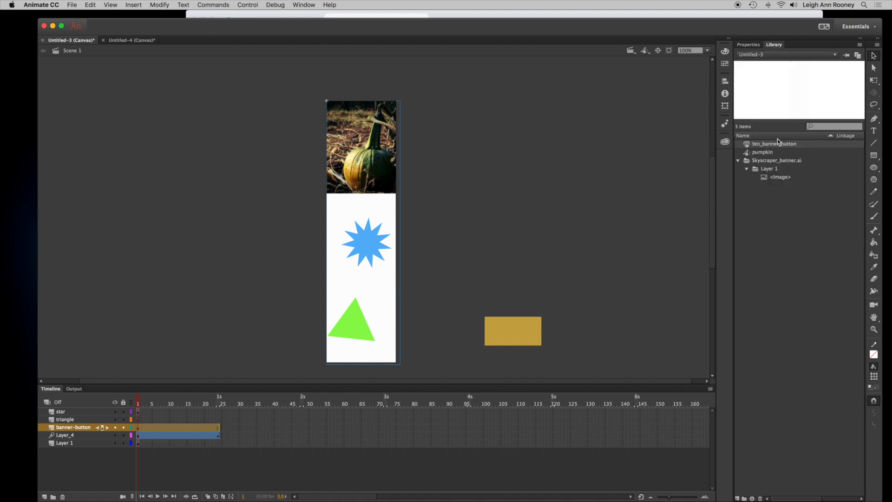
click(738, 161)
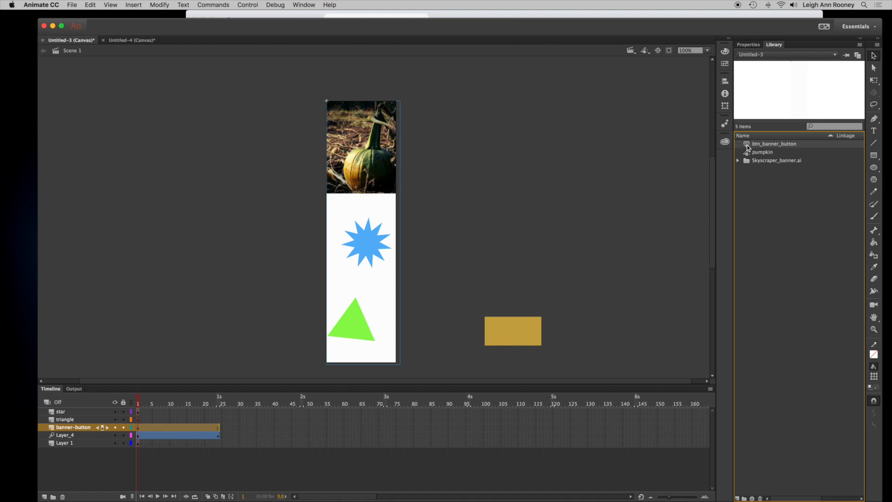
double_click(748, 147)
click(159, 415)
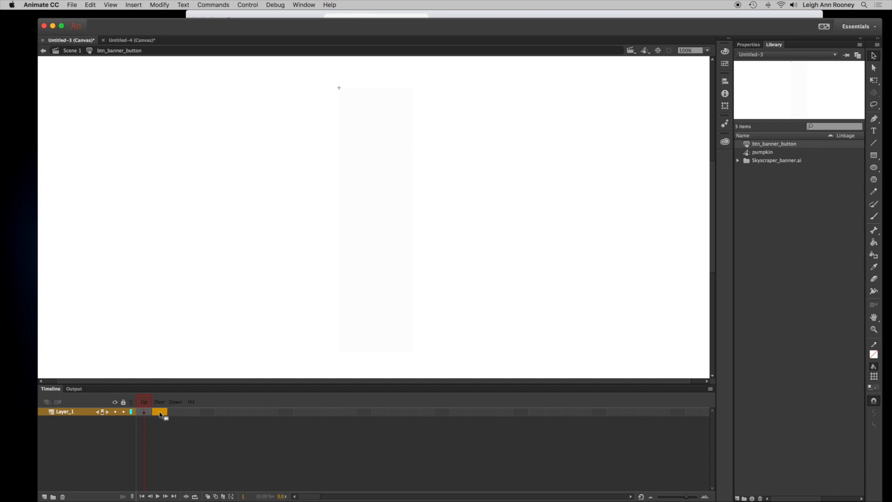
right_click(159, 414)
click(229, 335)
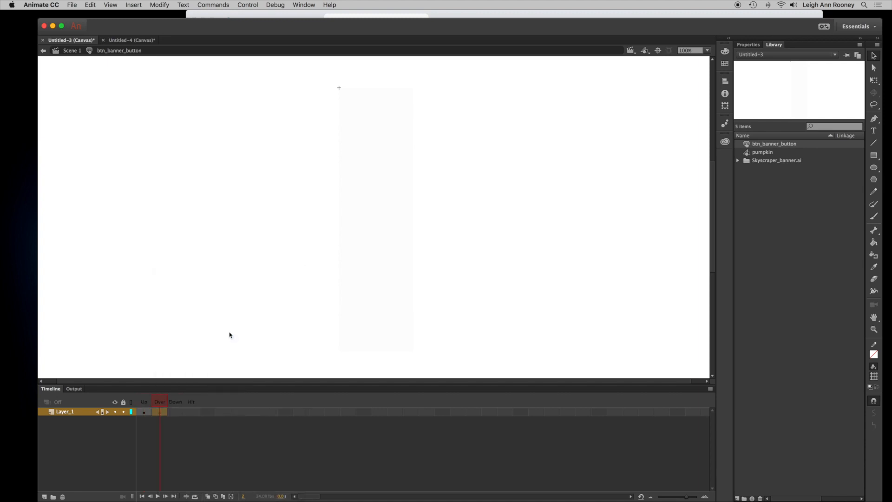
key(super+shift+v)
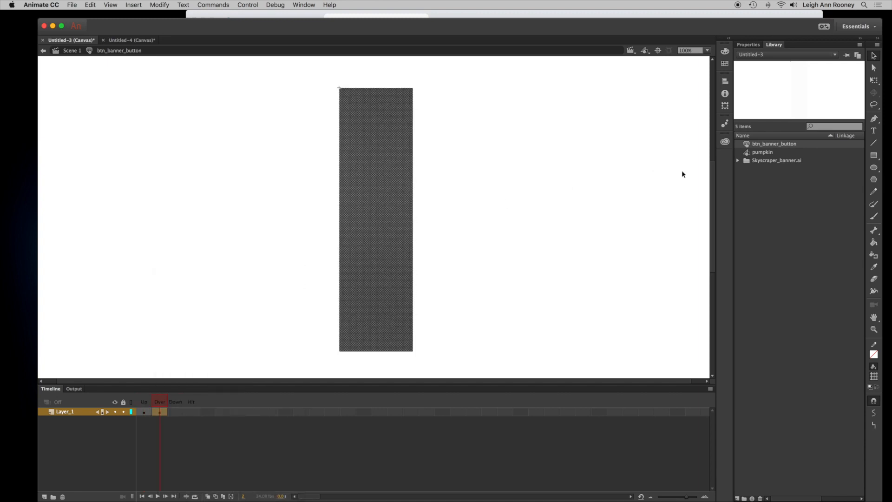
- Set the Over-state rectangle's fill to green (R 65, G 130, B 93) in the Color panel
click(725, 51)
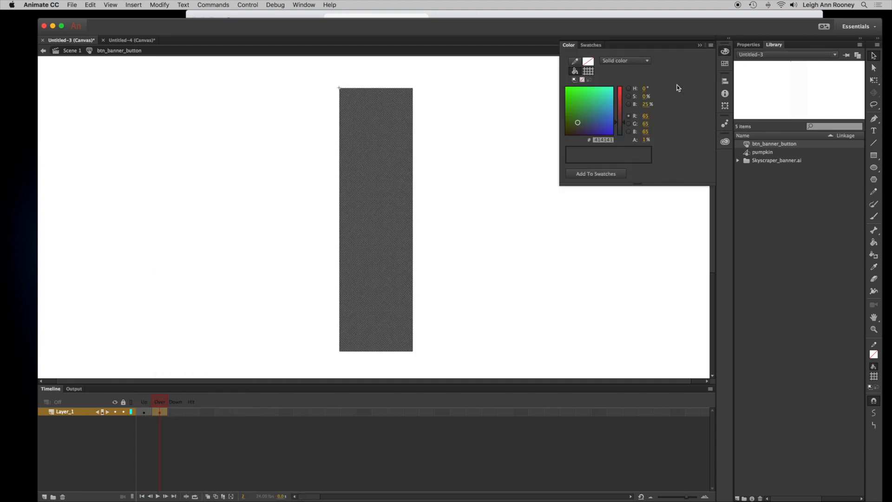
click(583, 111)
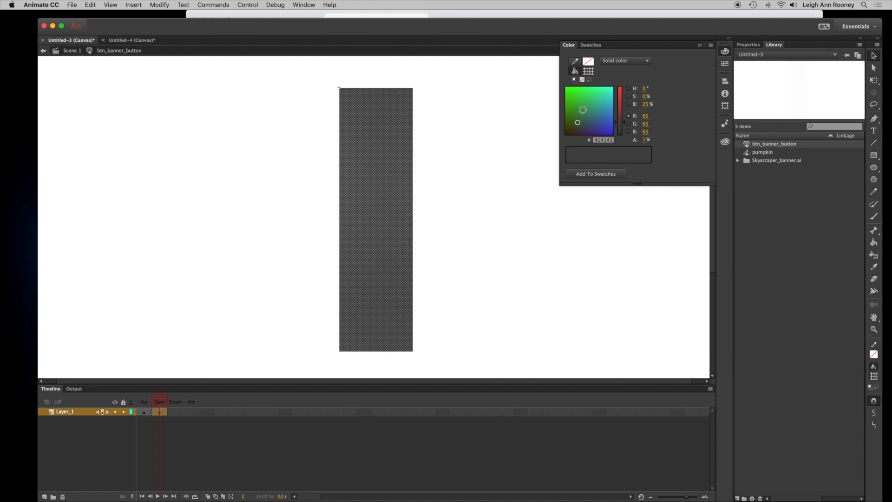
click(725, 64)
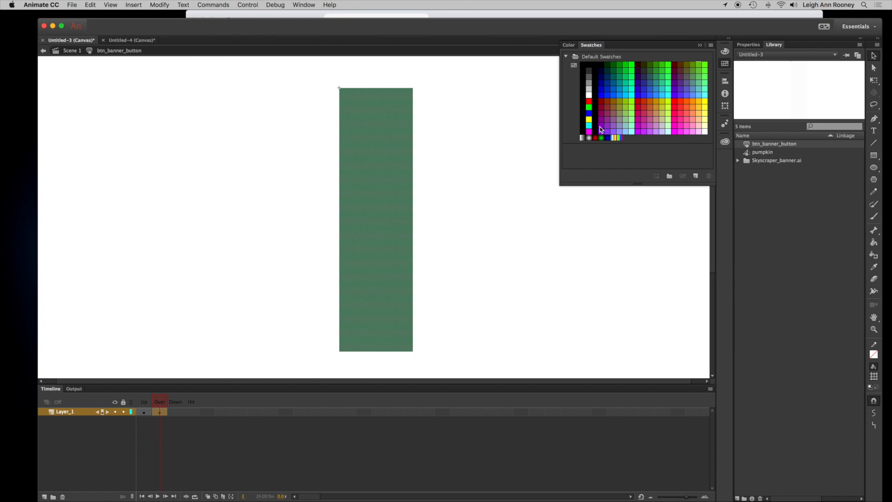
click(702, 46)
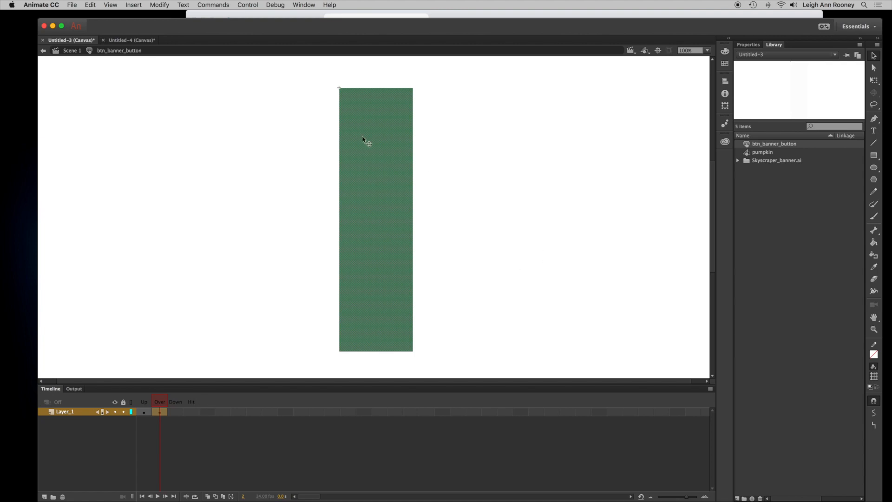
- Return to Scene 1 and apply the HTML5 Canvas "Click to Go to Web Page" code snippet to the banner button
click(70, 51)
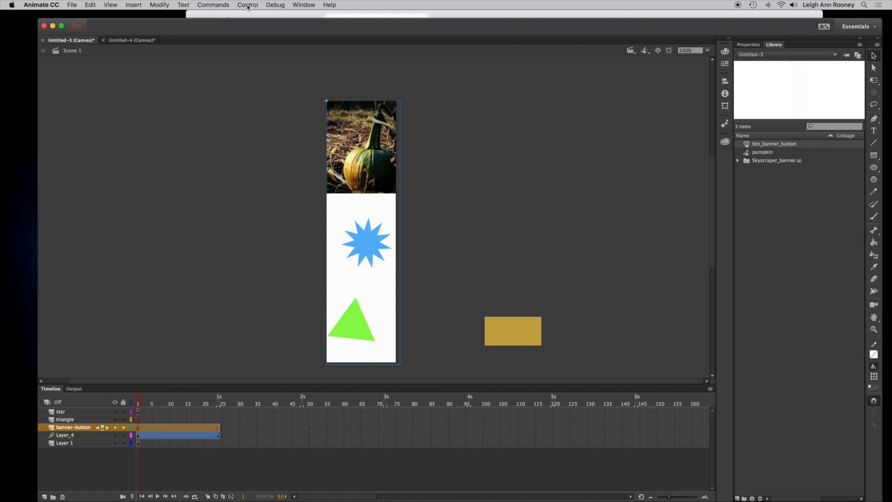
click(308, 4)
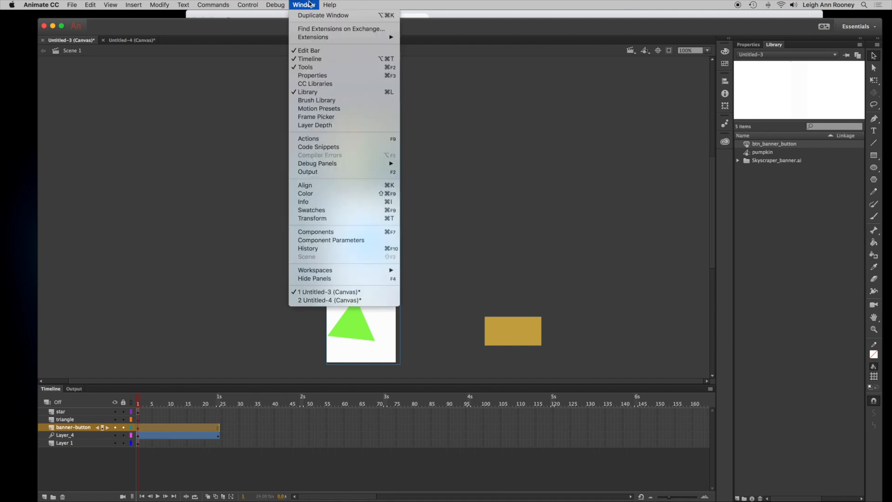
click(356, 148)
drag(562, 114, 494, 76)
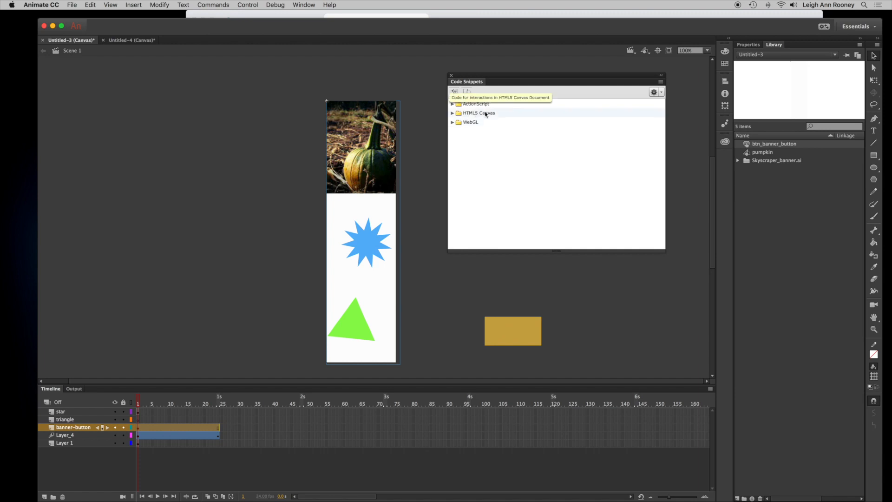
click(453, 113)
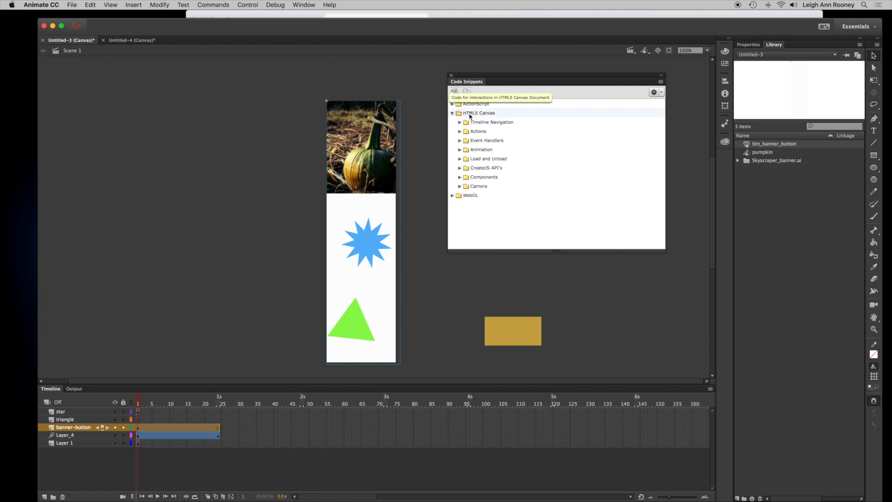
click(461, 132)
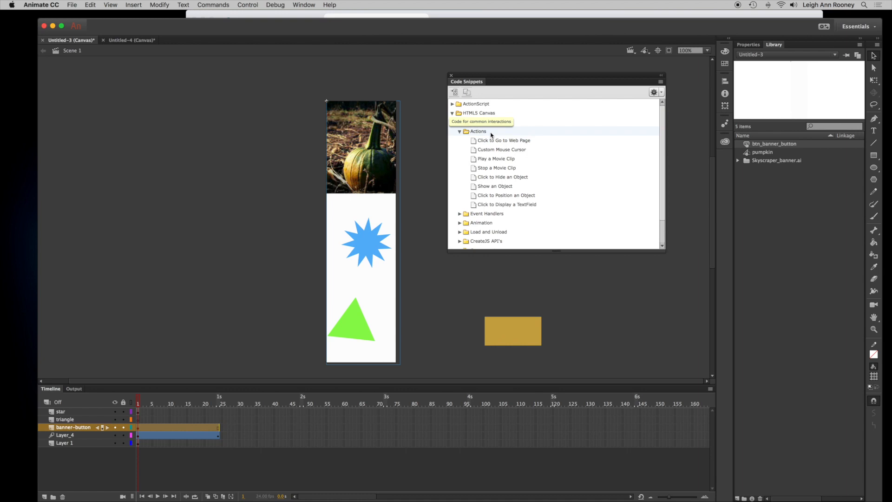
click(518, 142)
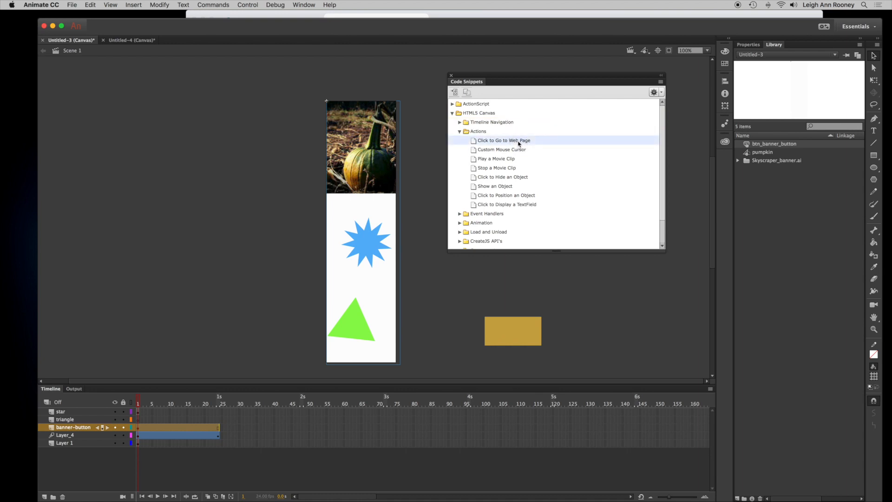
double_click(473, 141)
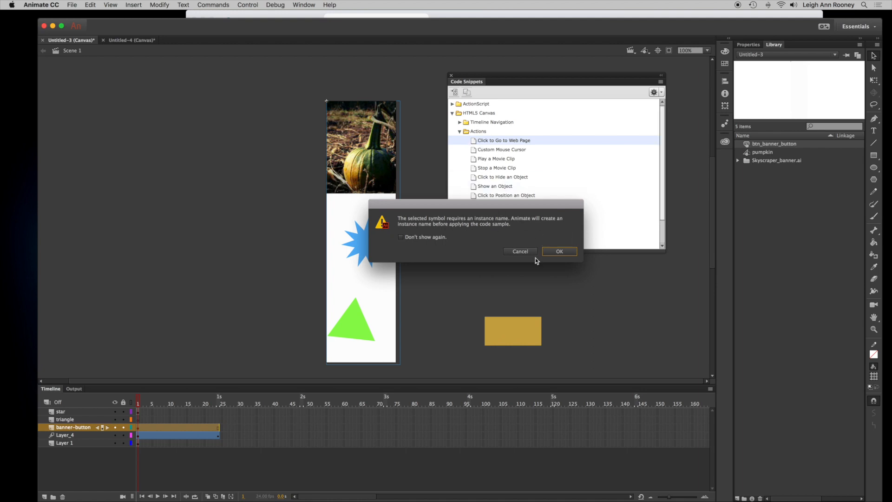
click(564, 251)
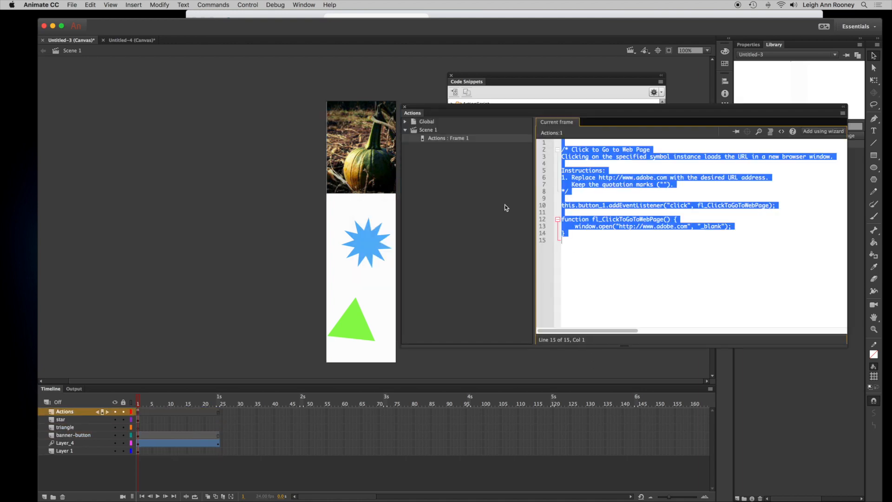
- Replace the snippet's web address with the shop page URL copied from the browser's address bar
drag(595, 112, 585, 66)
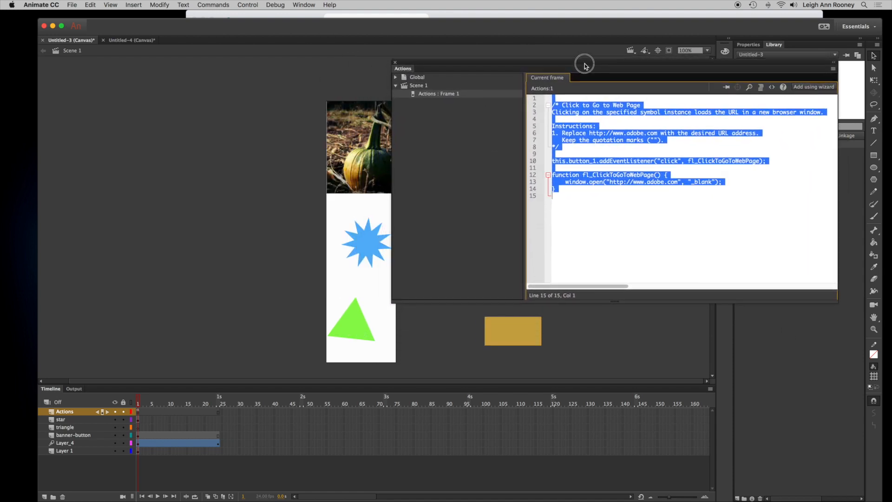
click(591, 147)
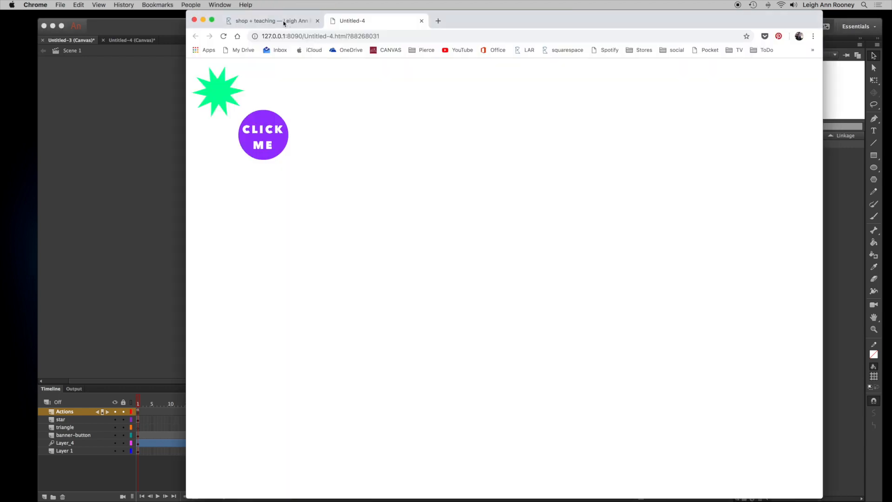
click(284, 23)
click(409, 36)
drag(402, 36, 350, 35)
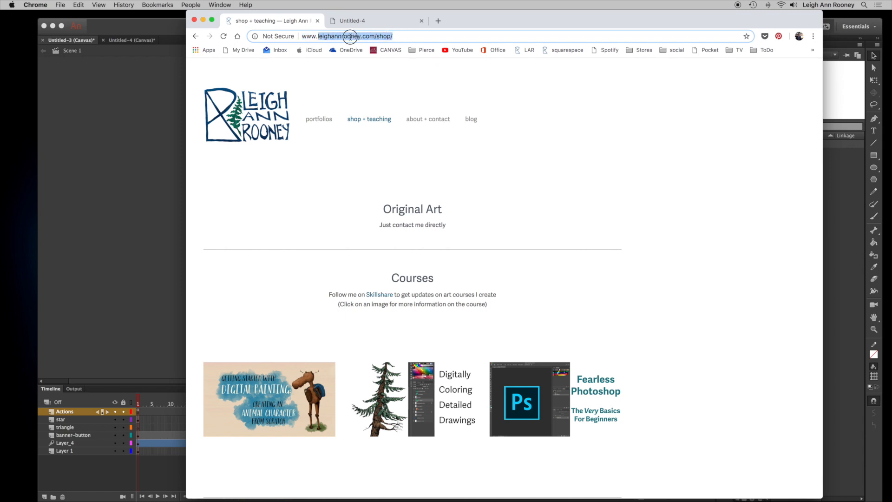
key(super+c)
click(846, 211)
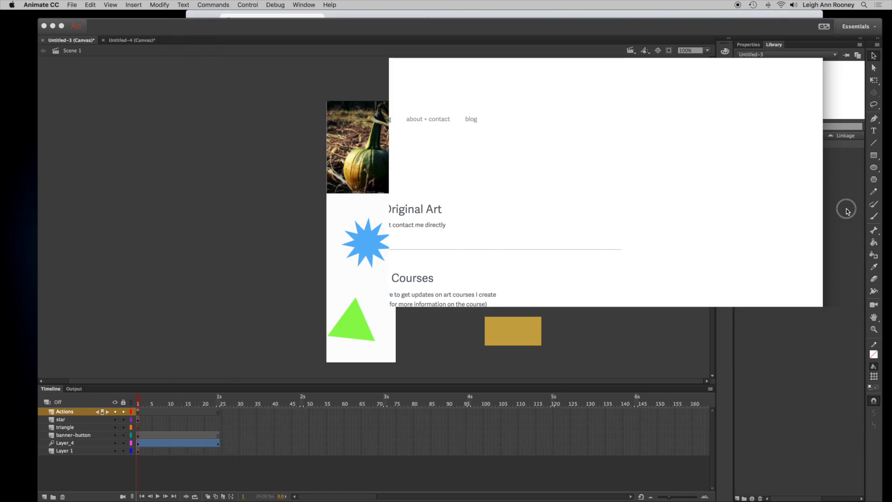
drag(678, 184, 648, 184)
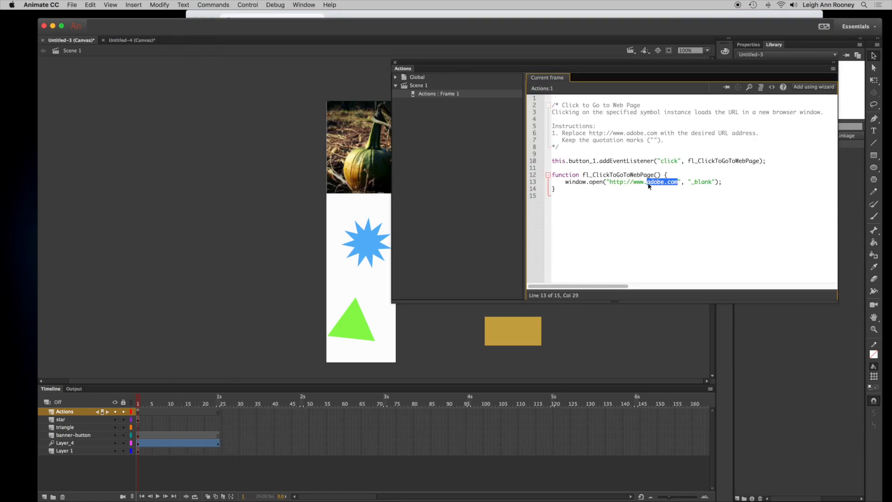
key(super+v)
- Test the movie in the browser and click the banner to check that it opens the linked page
click(247, 4)
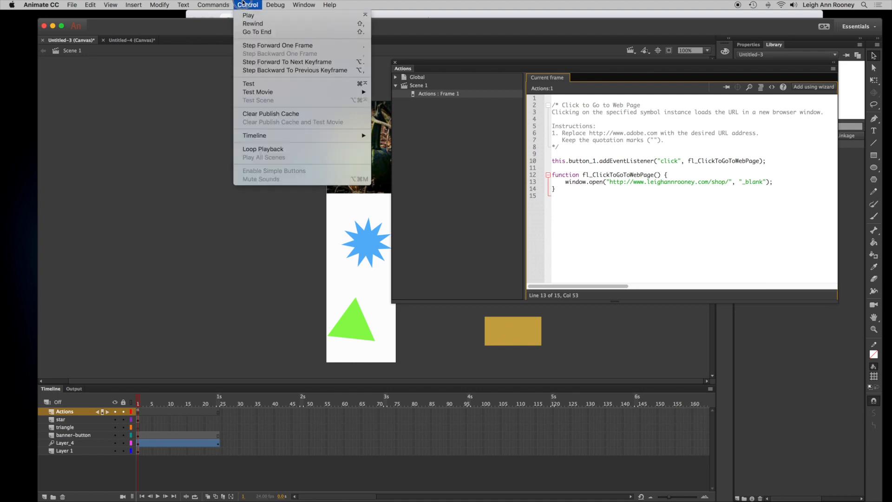
click(249, 84)
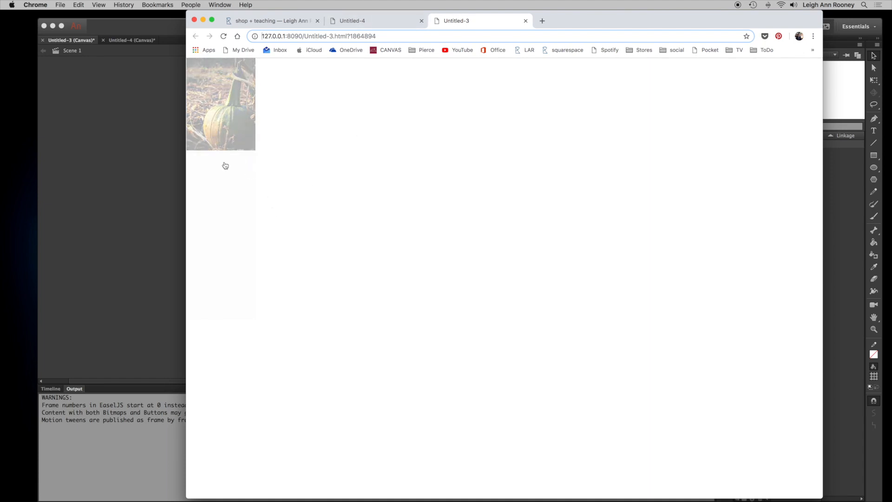
click(225, 199)
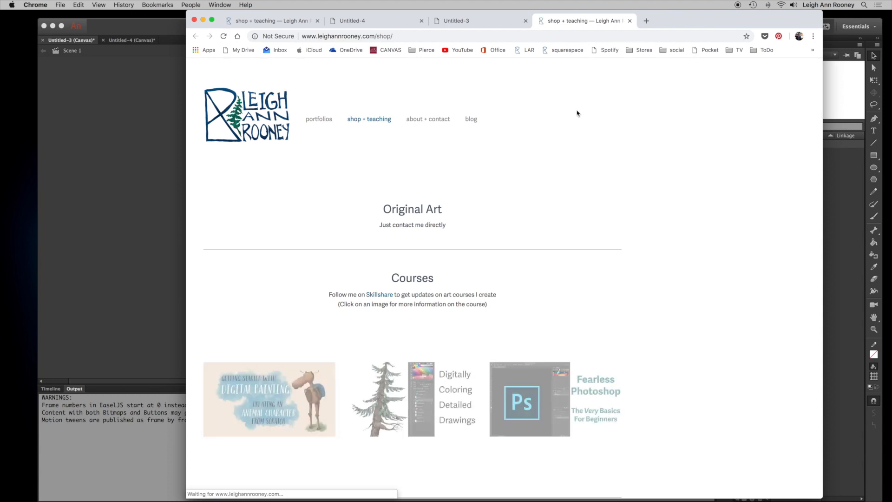
click(465, 21)
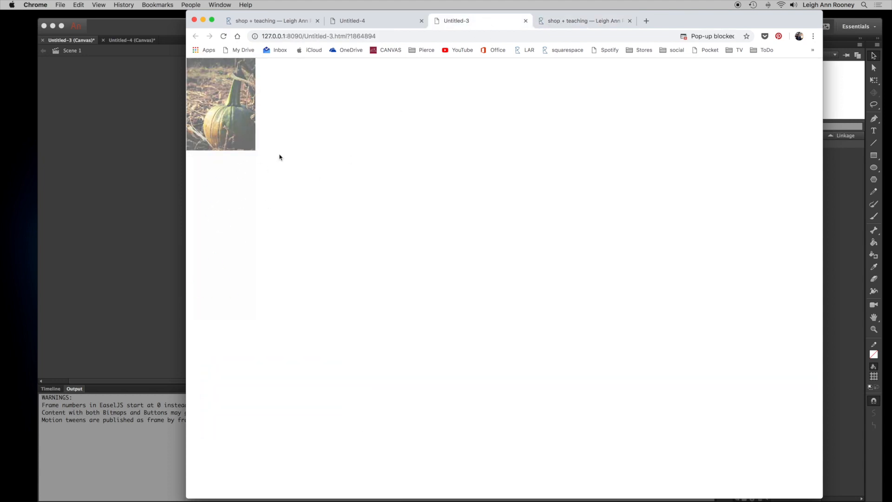
click(201, 169)
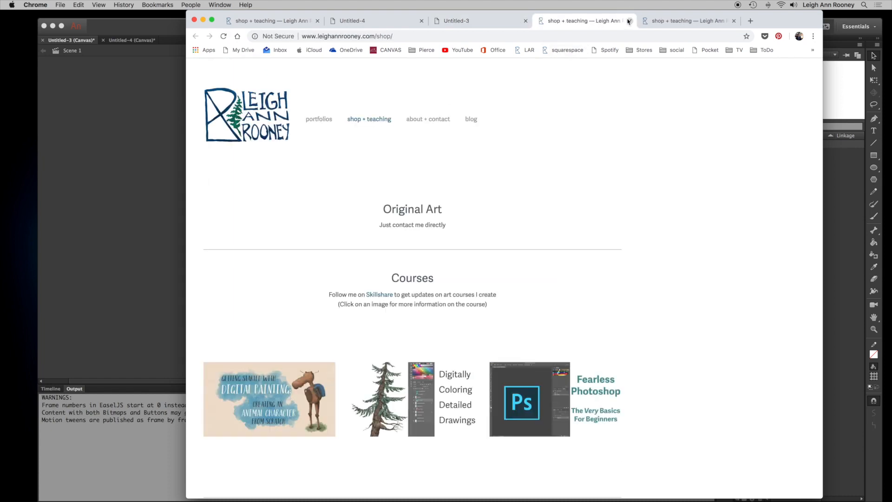
- Close the extra browser tabs, return to the document and close the Actions panel
click(631, 21)
click(526, 21)
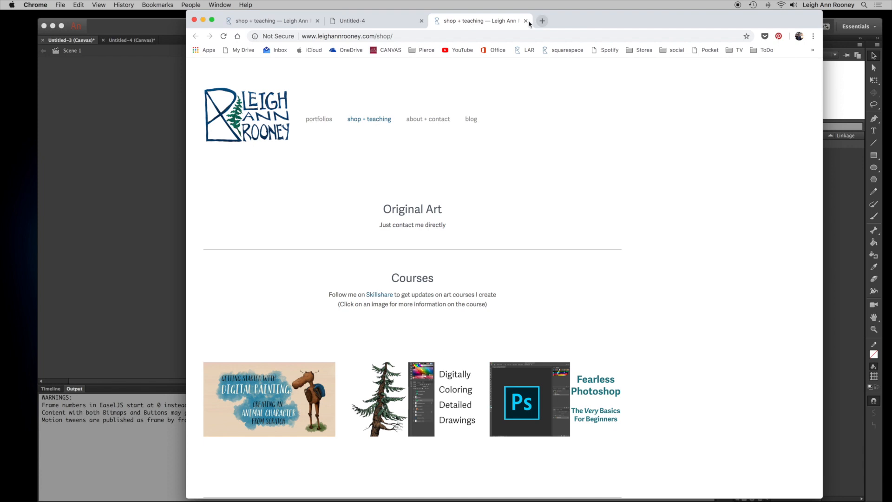
click(525, 21)
click(109, 185)
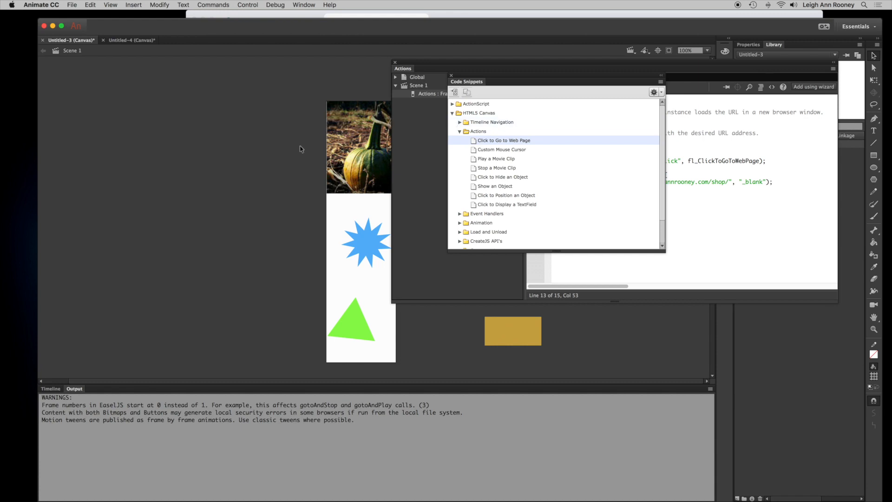
click(396, 62)
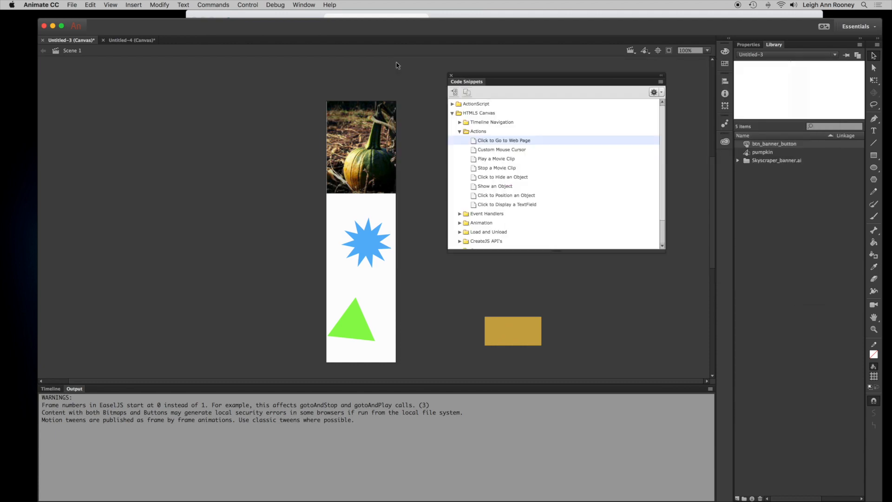
- Close the Code Snippets panel and bring the Timeline panel back into view
click(452, 76)
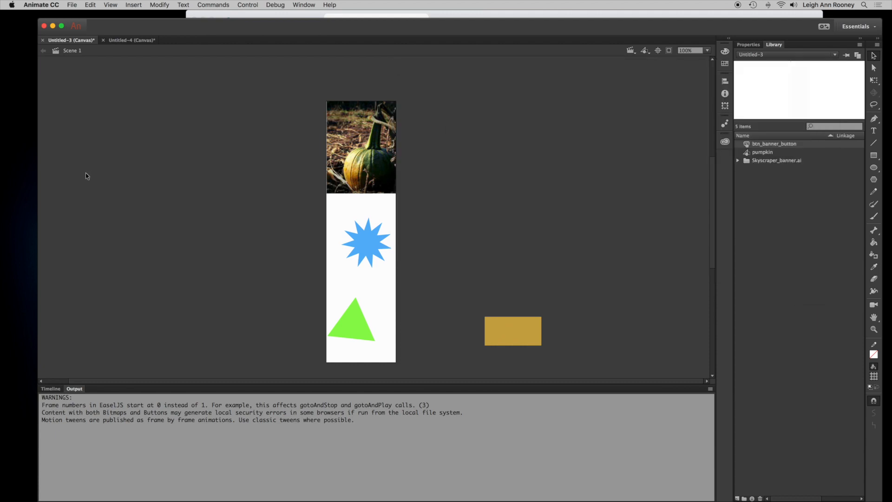
click(50, 388)
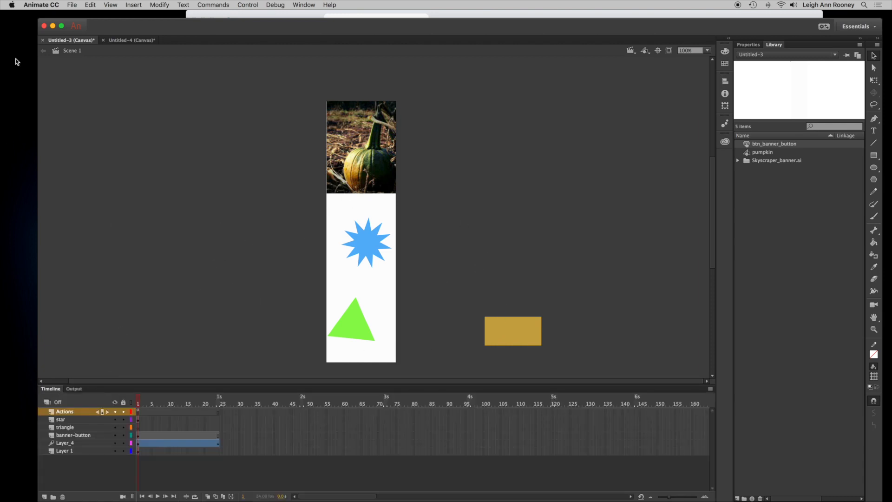
click(71, 4)
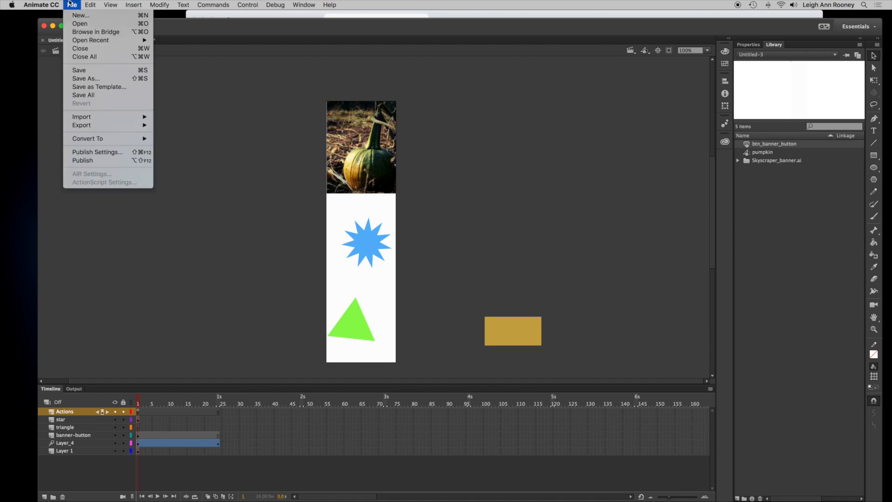
click(112, 152)
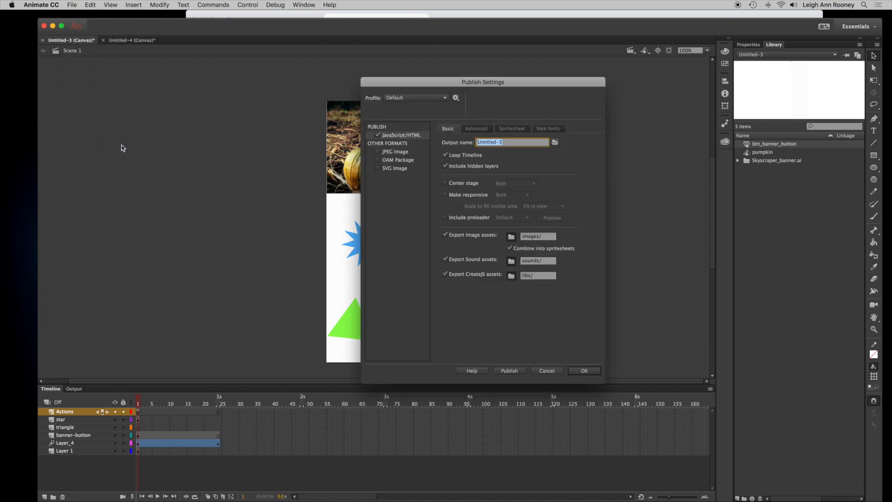
drag(451, 84, 427, 51)
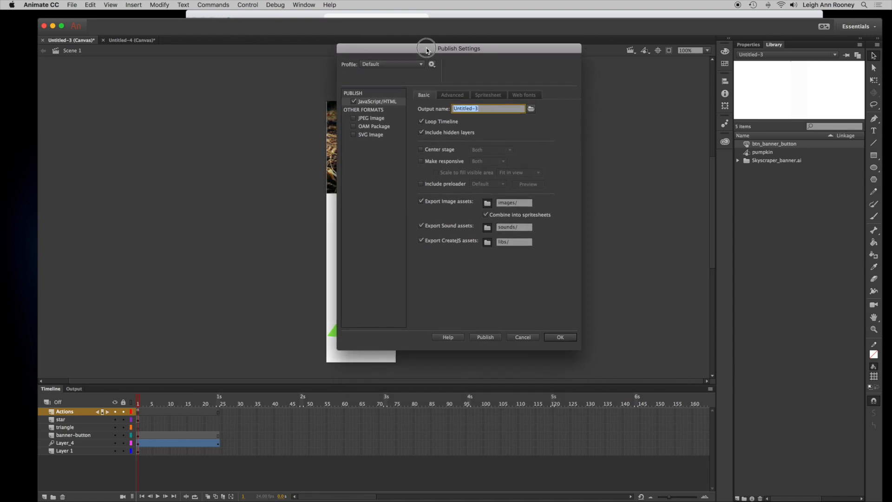
click(524, 338)
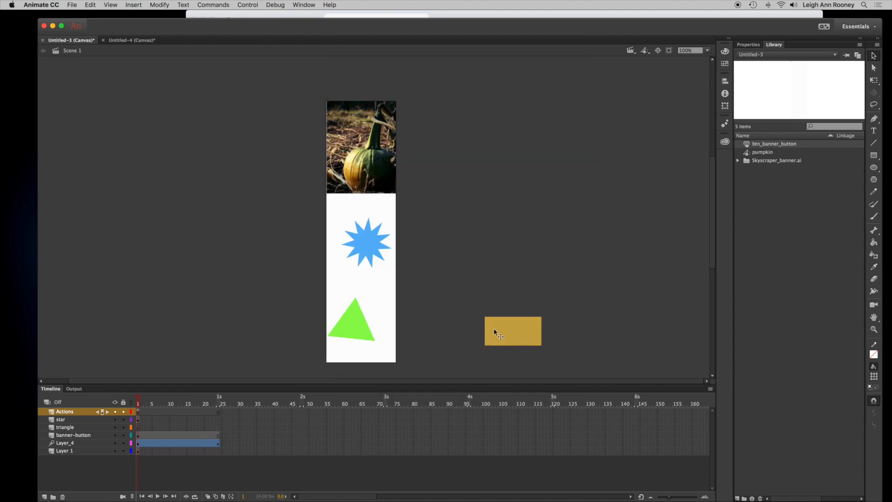
- In the Untitled-4 document's Publish Settings, create a new output folder in P5_Banner_Ads named with the user's name followed by _R_Ad_1
click(123, 42)
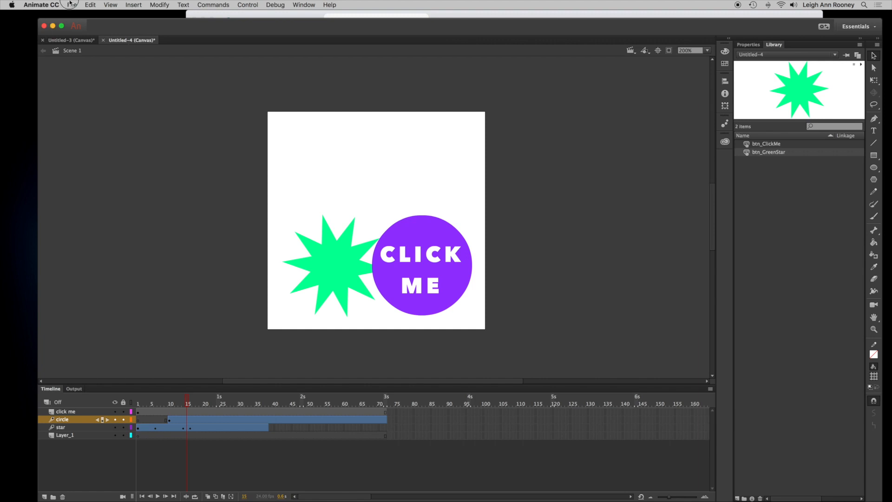
click(72, 5)
click(81, 152)
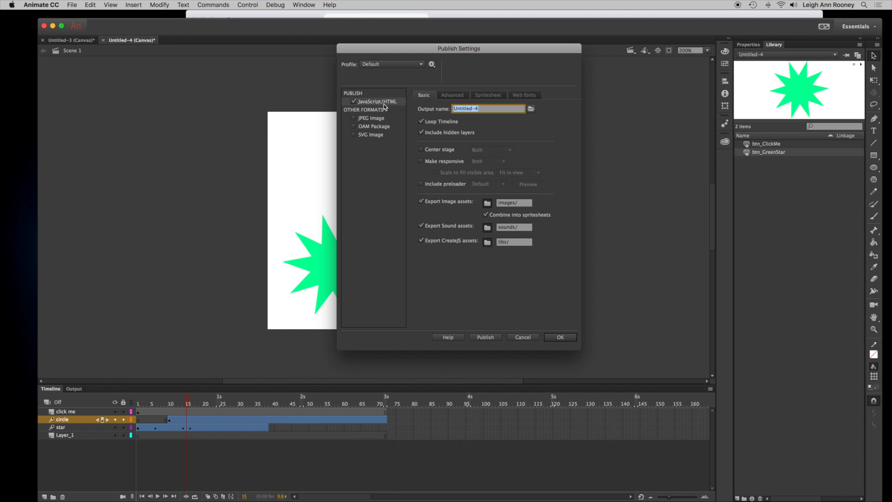
click(531, 110)
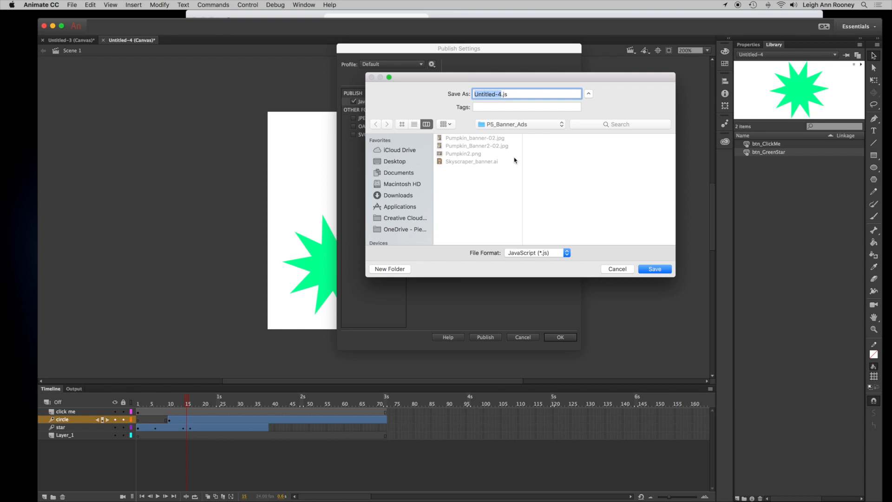
click(402, 269)
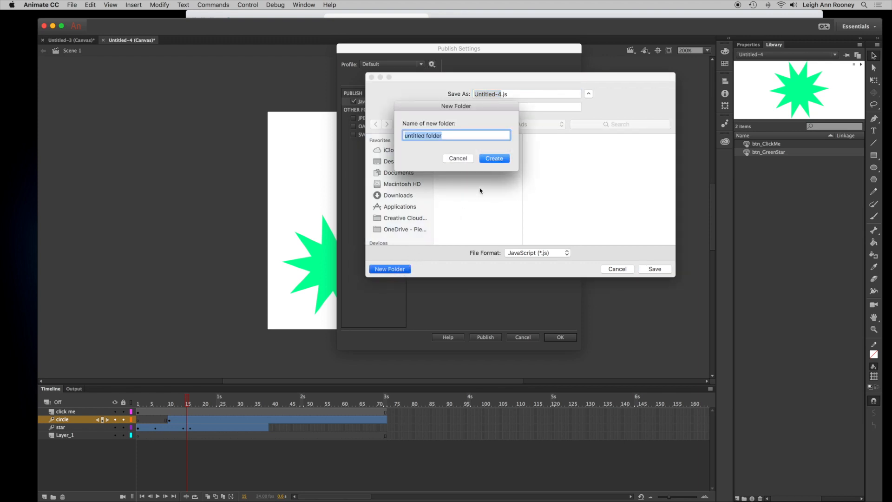
text(Leigh_R_S)
key(BackSpace)
text(Ad_1)
click(489, 156)
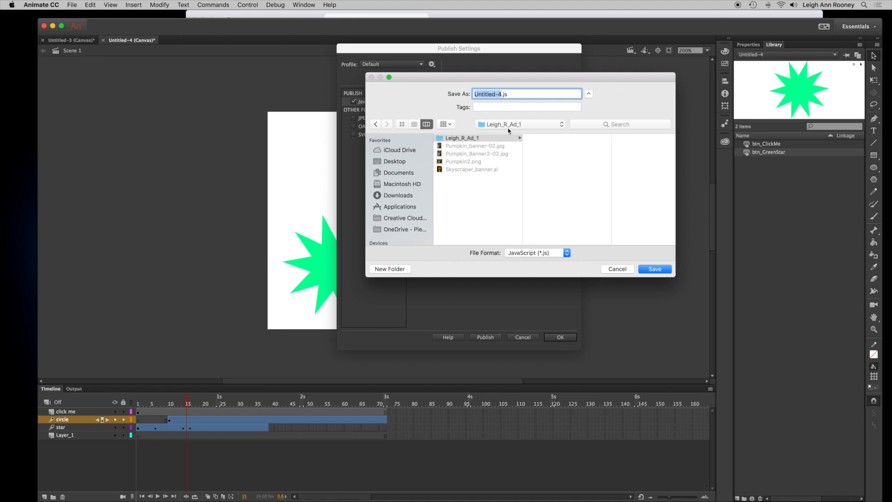
- Set the published file name to Square.js in the new Ad_1 folder and save the destination
text(Square)
click(508, 139)
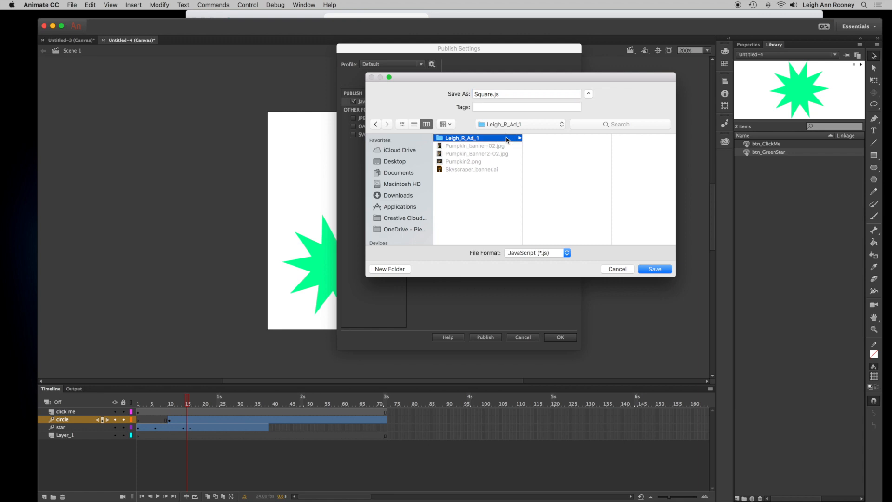
click(654, 269)
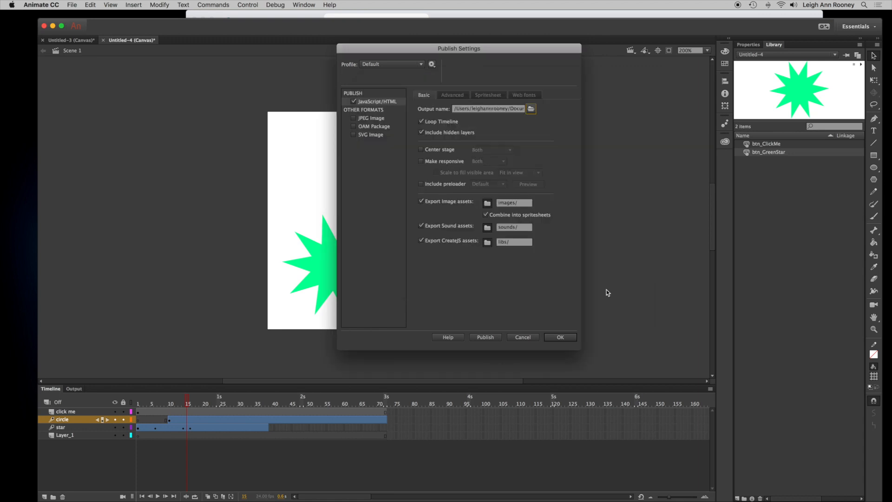
- Turn off Loop Timeline and publish the Untitled-4 document
click(421, 122)
click(486, 339)
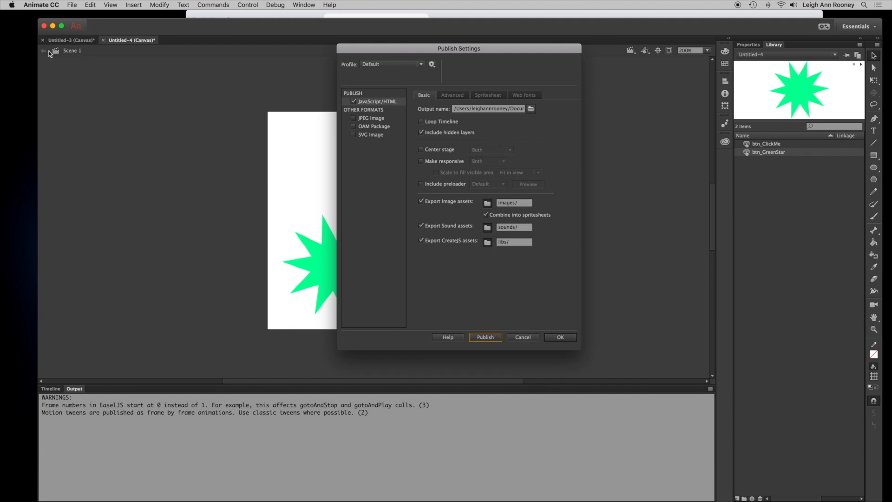
- Open Finder to inspect the published files in the Ad_1 folder, then close Finder and the Publish Settings dialog
click(5, 34)
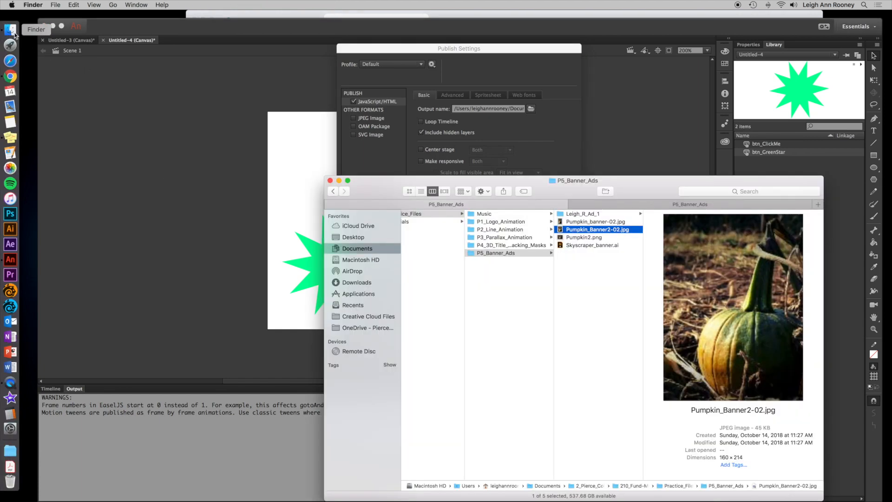
drag(582, 192, 527, 87)
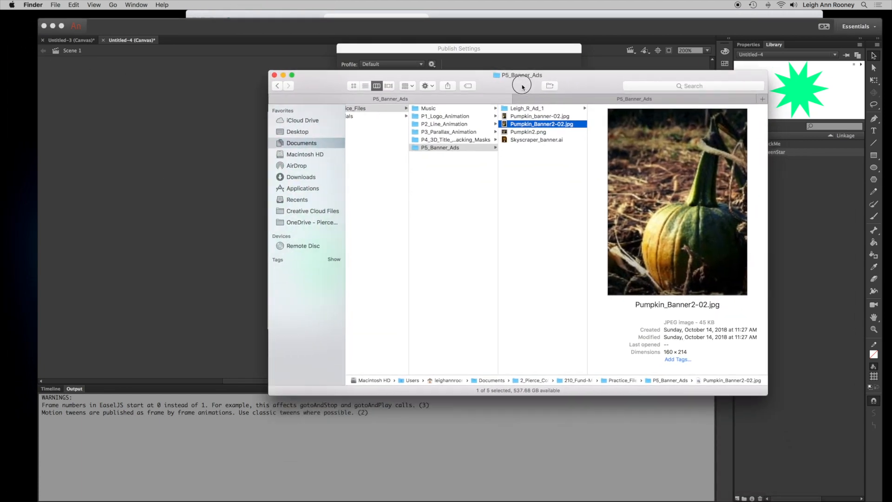
click(537, 111)
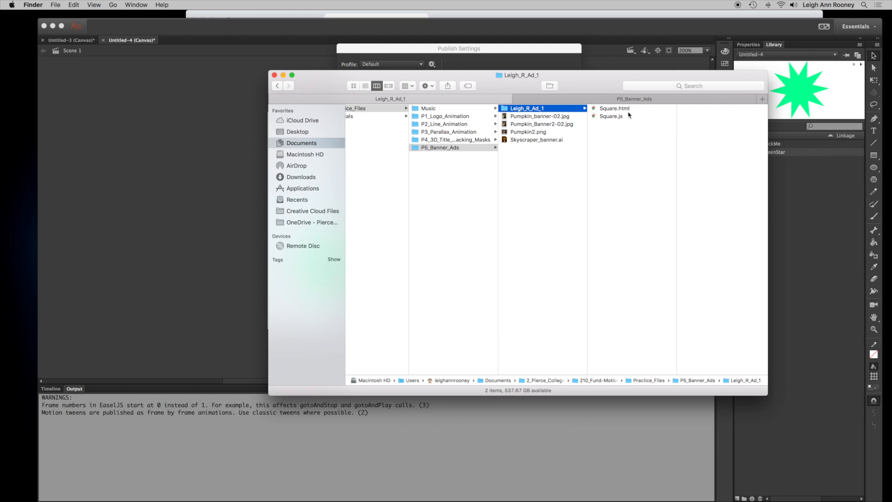
drag(575, 81, 588, 125)
click(269, 73)
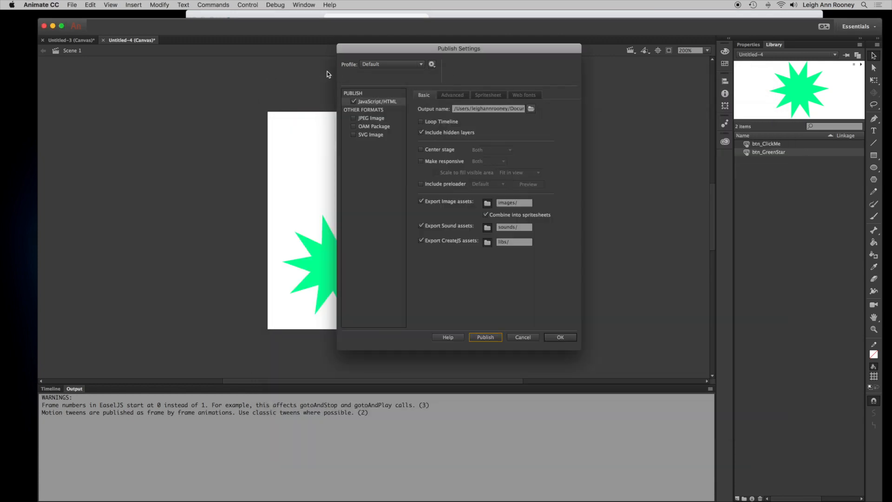
click(530, 337)
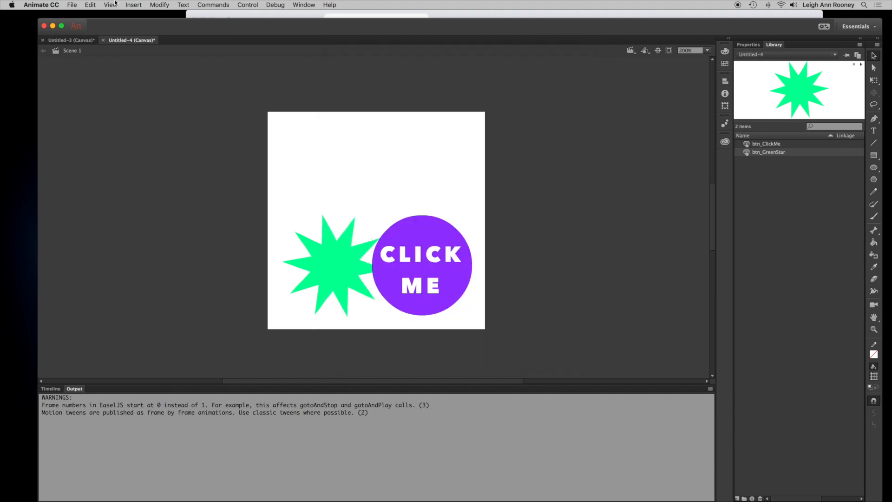
- Switch to the Untitled-3 banner document, open Publish Settings and browse the output location to the P5_Banner_Ads folder
click(87, 42)
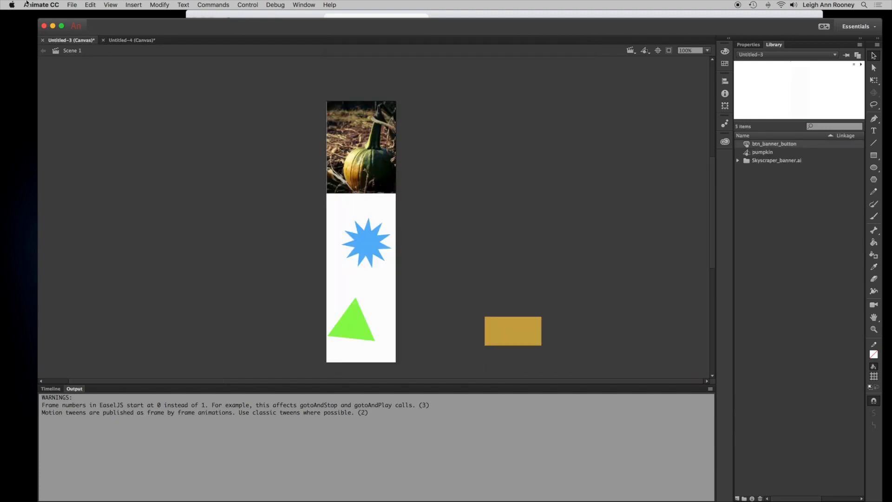
click(71, 4)
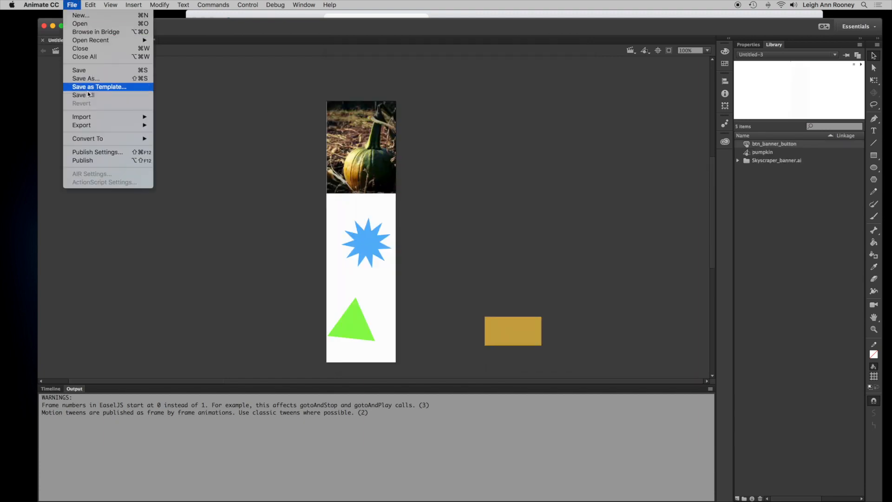
click(86, 150)
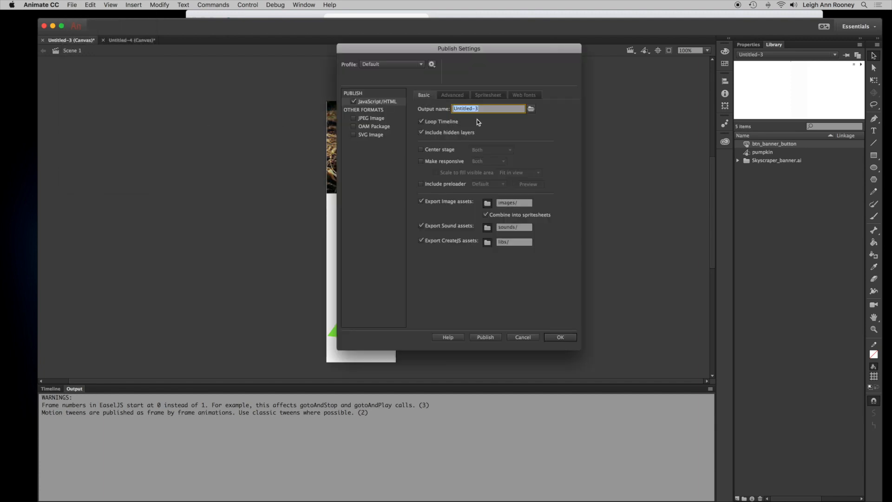
click(532, 109)
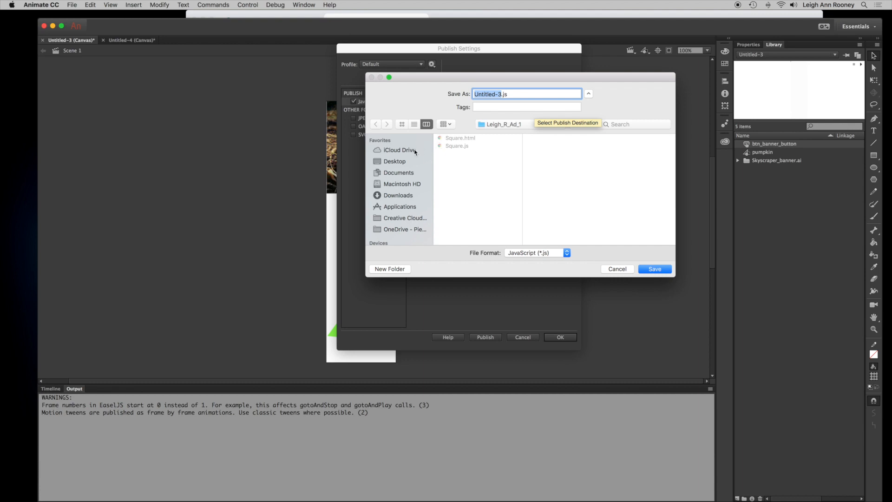
click(513, 128)
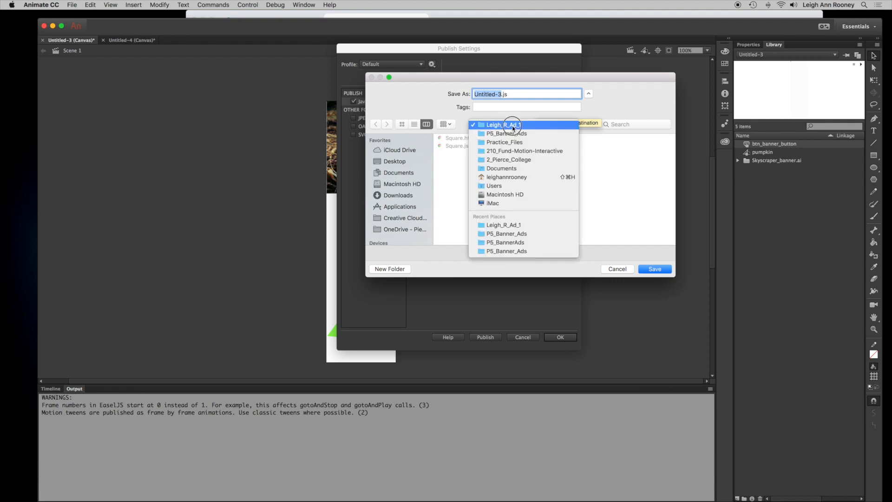
click(521, 152)
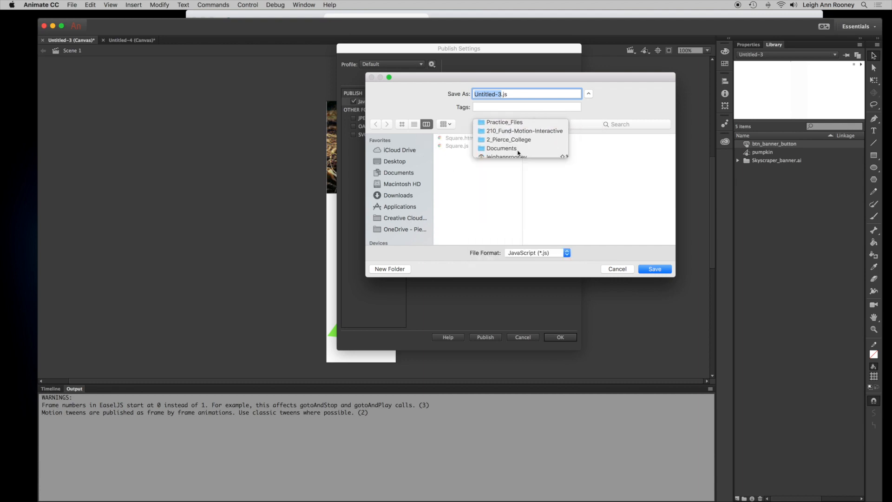
click(611, 139)
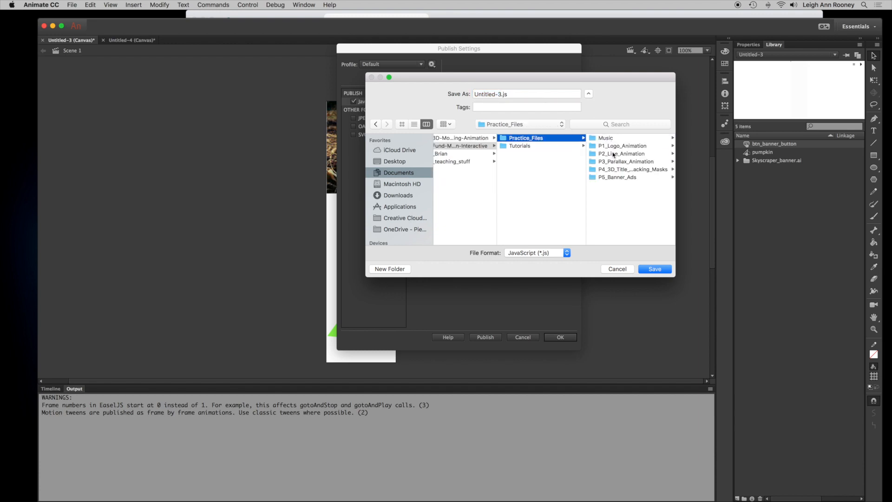
click(618, 177)
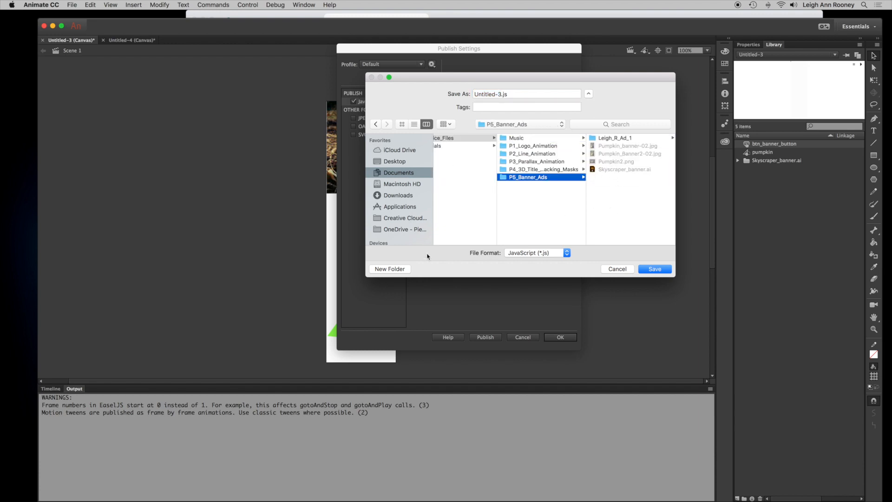
- Create a new folder named with the user's name followed by _R_Ad_2 and save Untitled-3.js into it
click(389, 269)
text(Leigh_R_Ad_2)
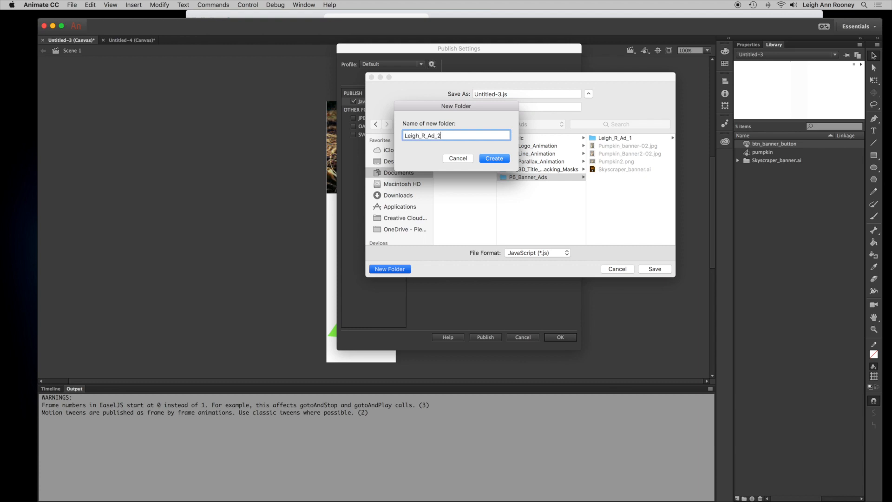
click(506, 159)
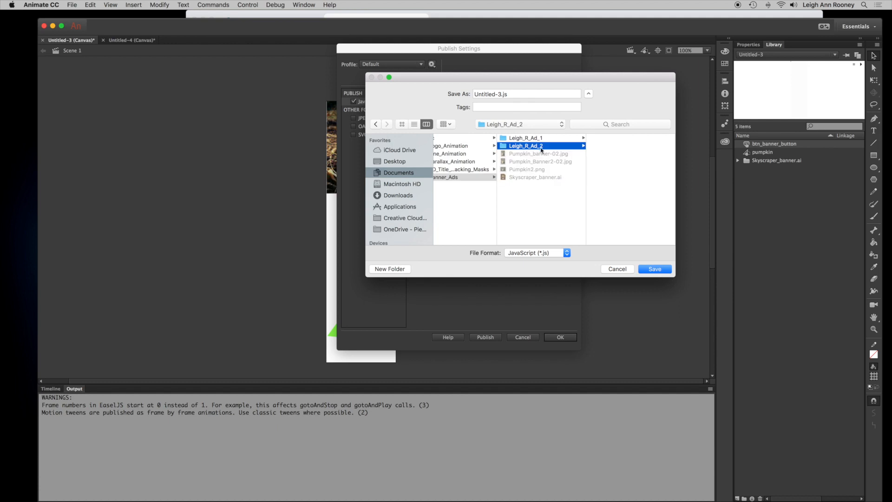
click(656, 269)
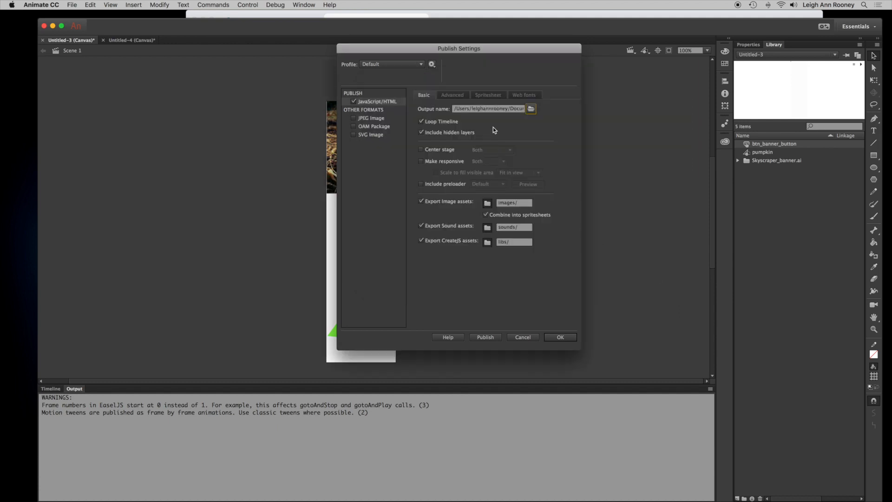
- Uncheck Loop Timeline for the banner and publish it
click(421, 122)
click(492, 340)
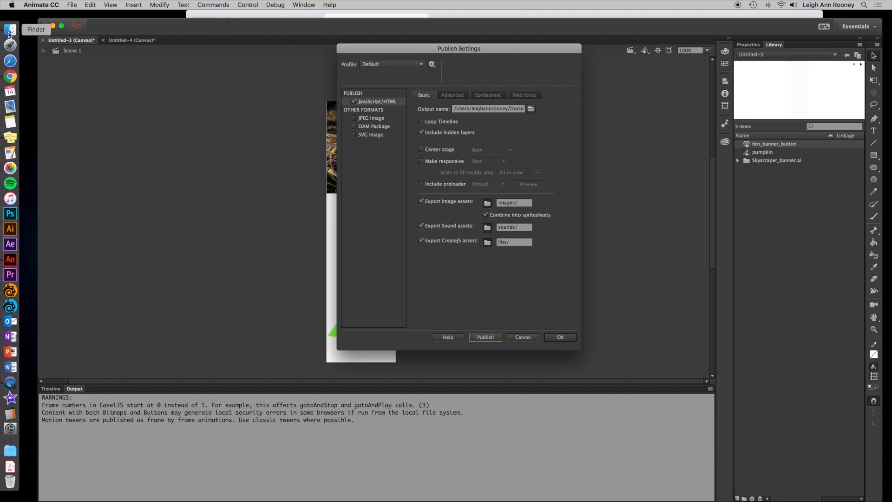
- Inspect the published files and images folder in the Ad_2 and Ad_1 folders in Finder
click(9, 30)
click(570, 161)
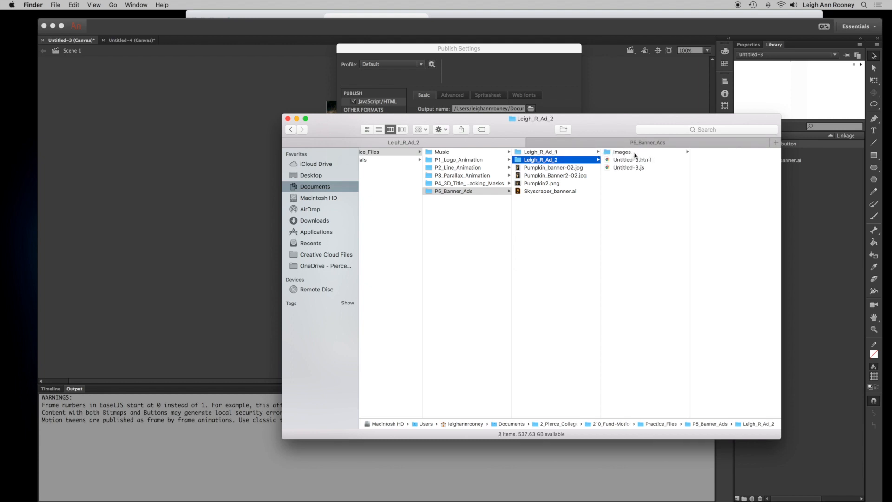
click(635, 154)
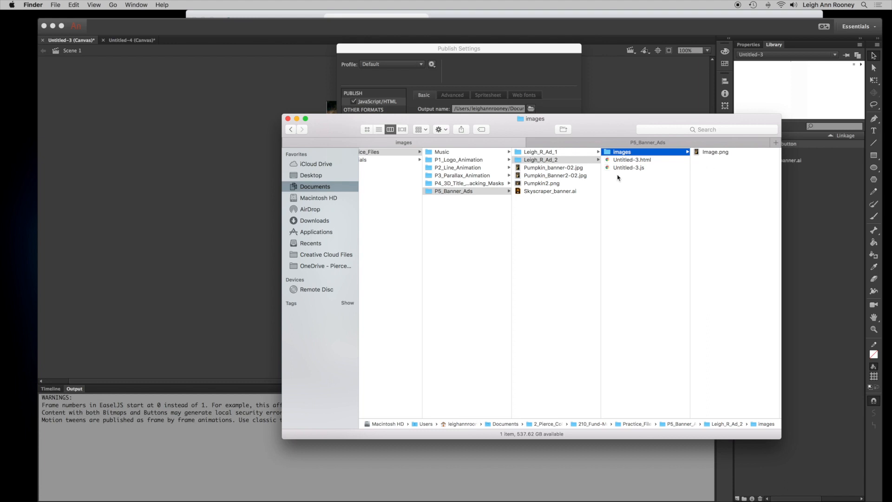
right_click(545, 153)
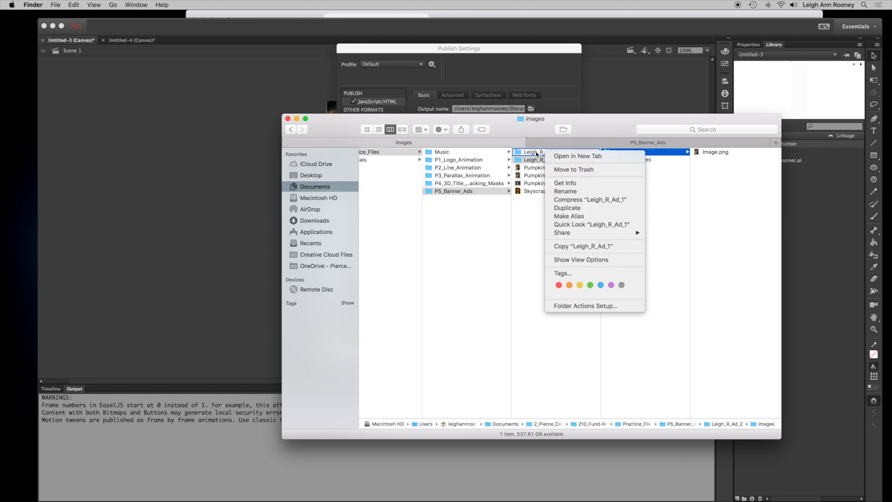
click(537, 153)
click(537, 153)
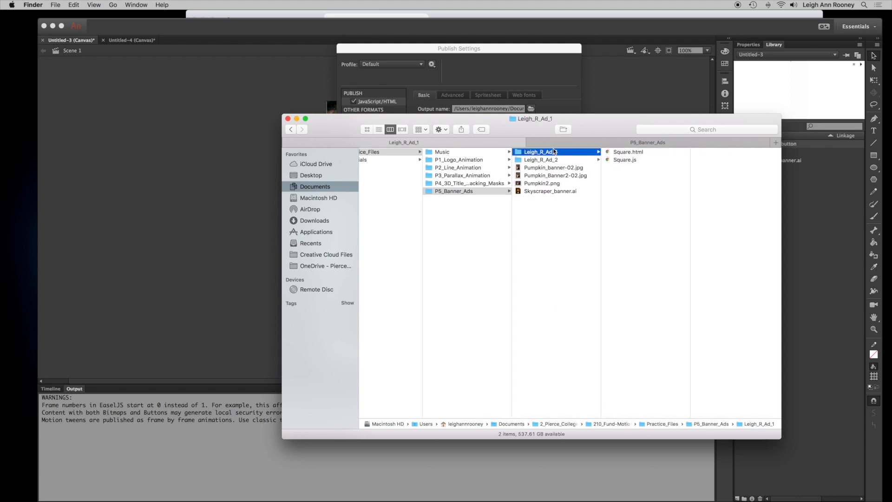
- Open the Ad_1 folder's Square.html in the browser to preview the published banner
click(555, 161)
click(560, 153)
click(563, 160)
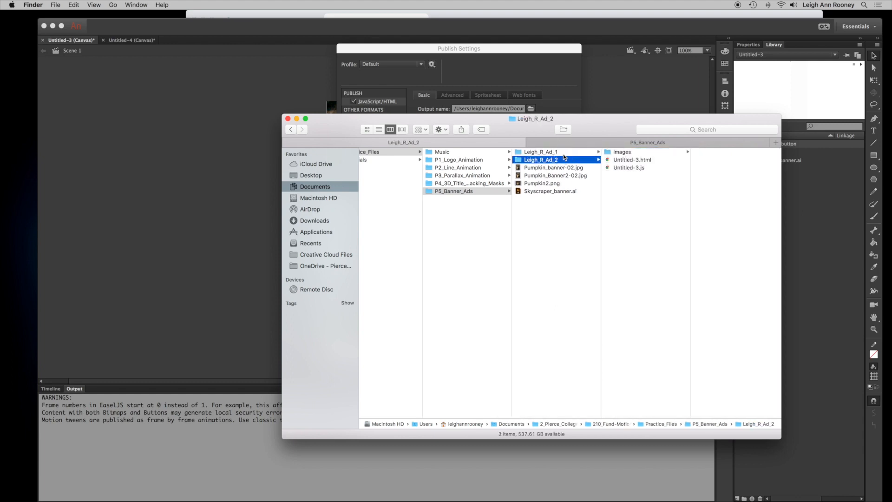
click(564, 154)
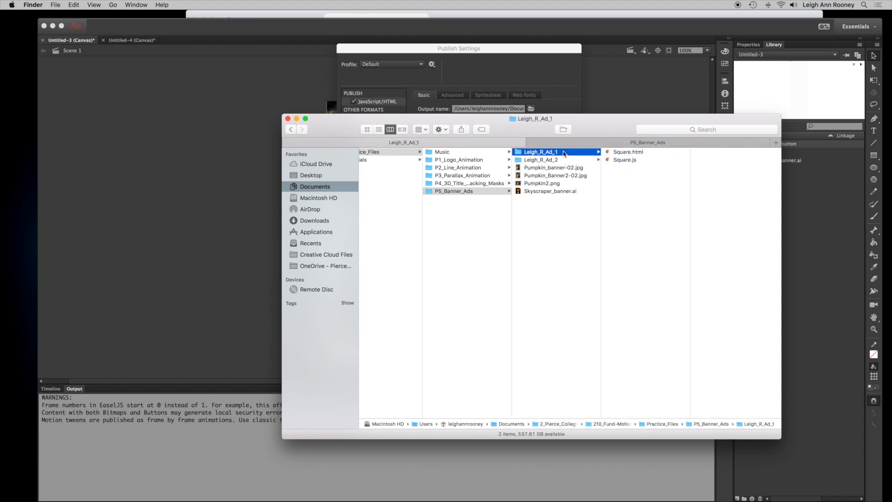
click(643, 154)
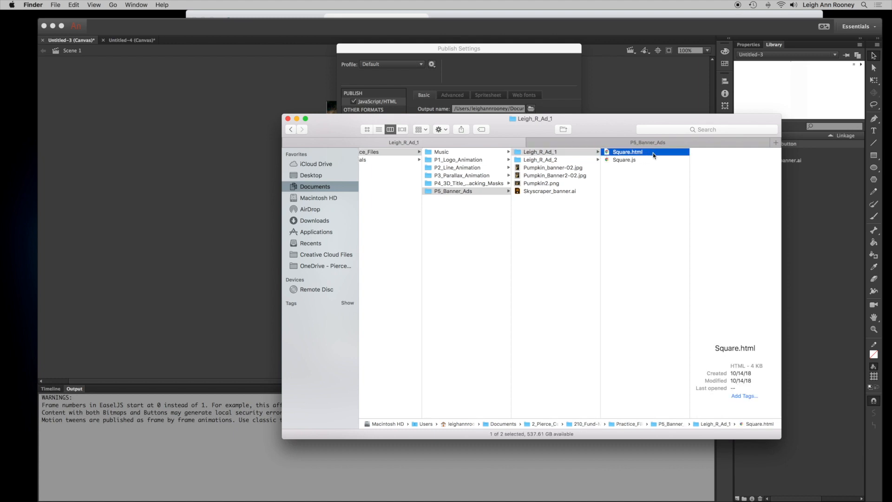
double_click(653, 155)
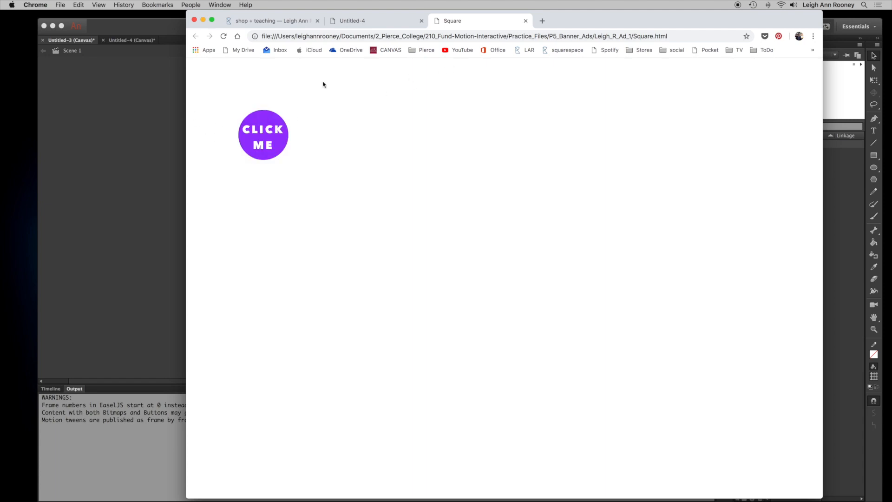
click(132, 126)
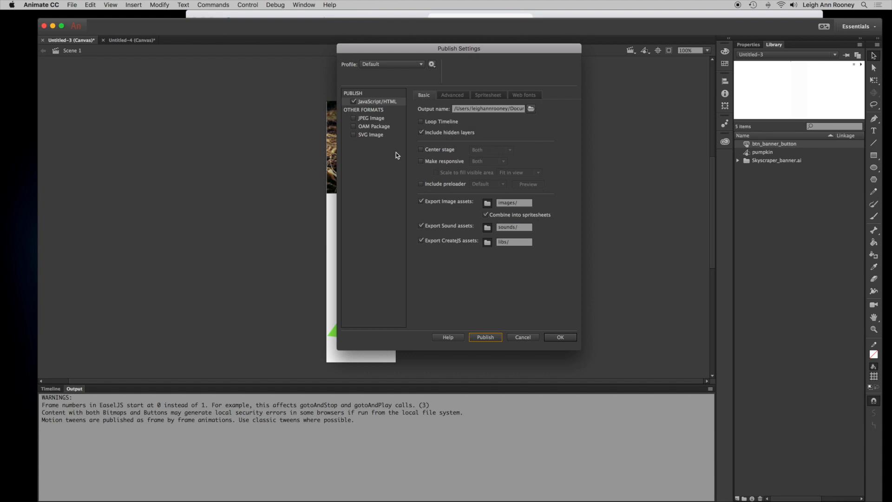
- Open Get Info for the Ad_1 folder to check its size on disk, then close the info window
key(super+Tab)
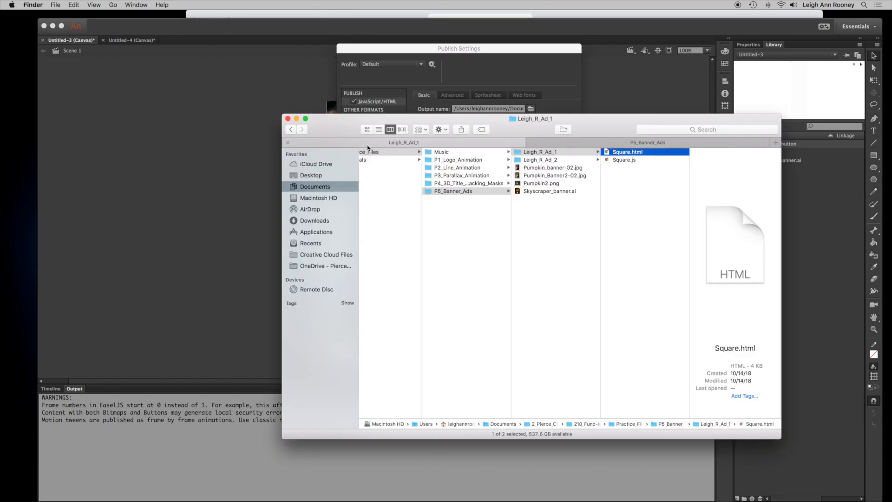
click(574, 156)
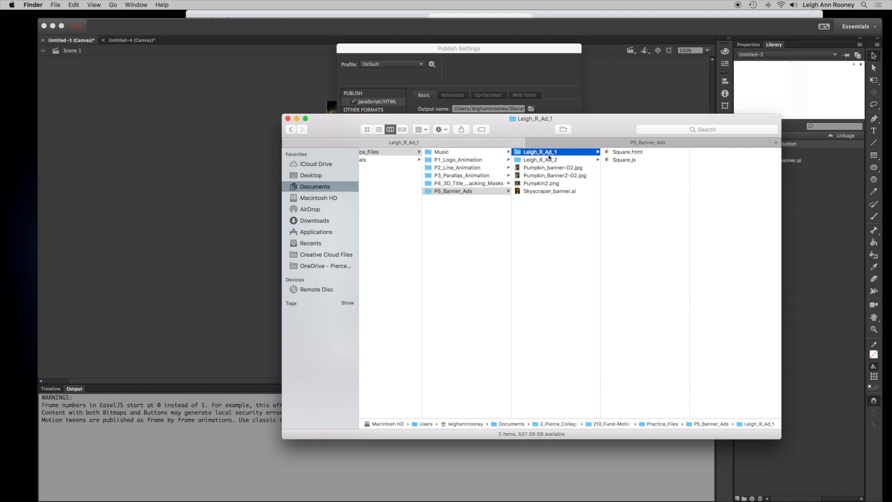
click(572, 161)
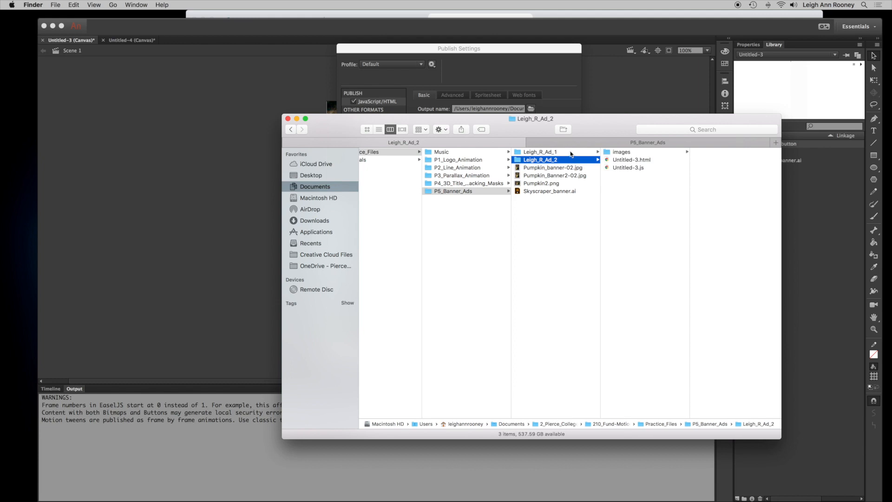
click(570, 152)
right_click(571, 152)
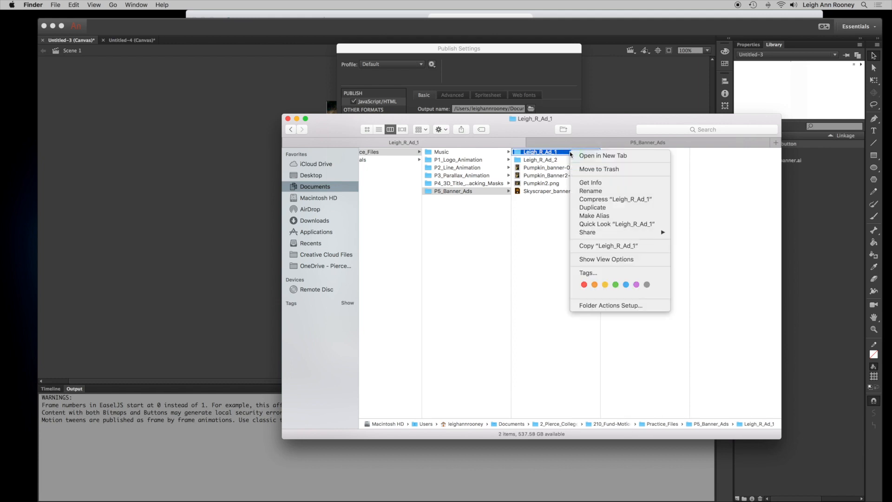
click(609, 183)
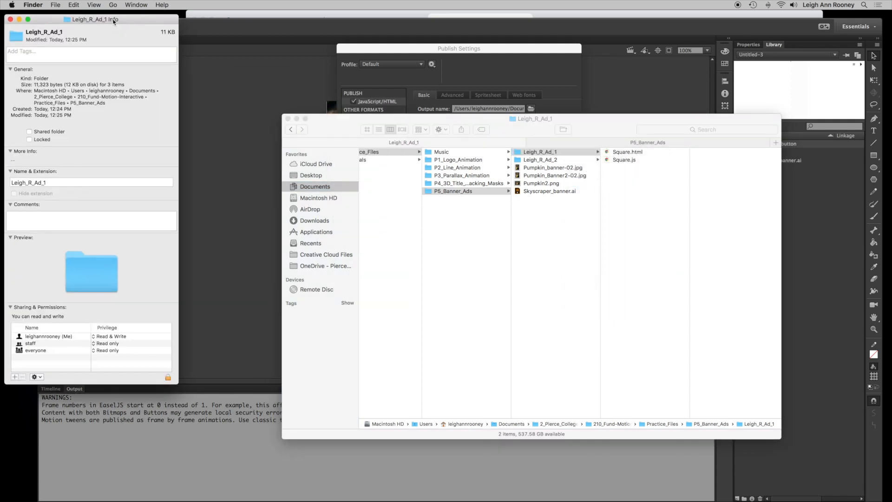
drag(114, 19, 515, 43)
double_click(469, 109)
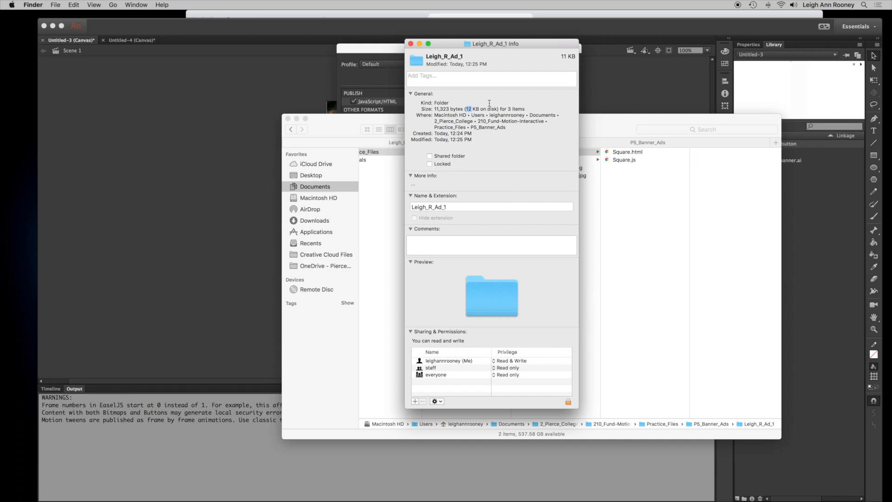
click(410, 44)
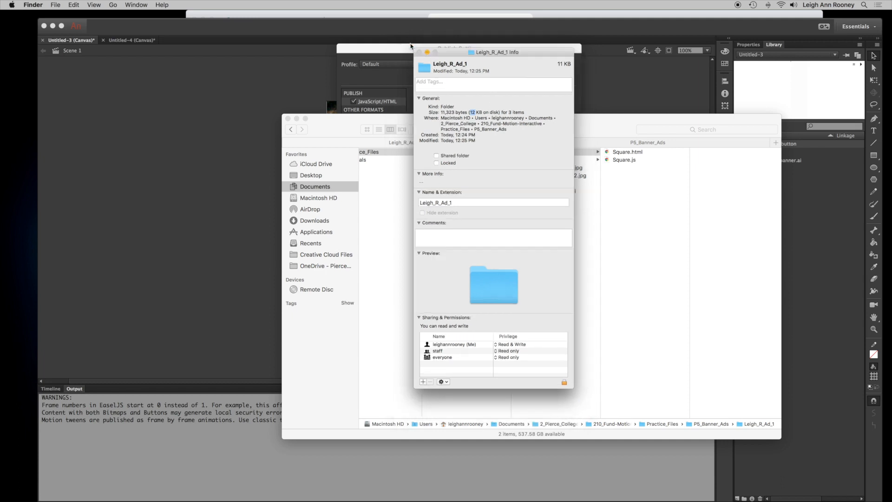
- Open Get Info for the Ad_2 folder to check its size, close it, and review the folder's files
click(564, 160)
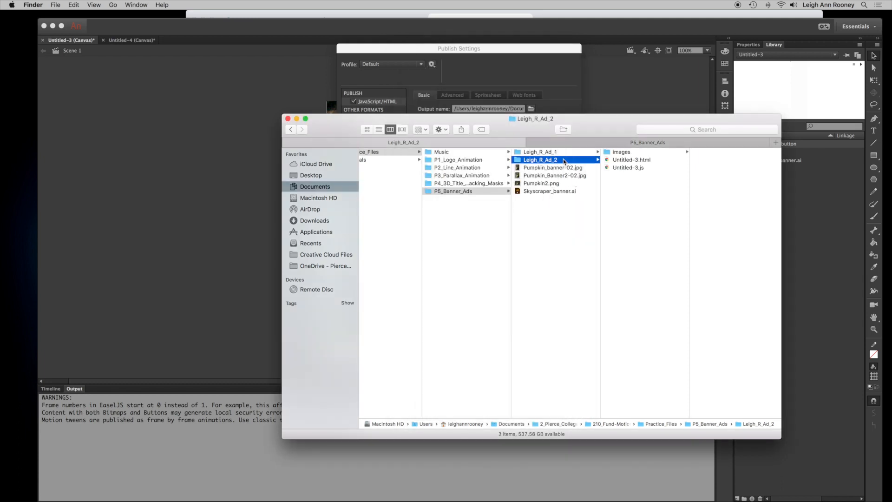
right_click(564, 160)
click(597, 191)
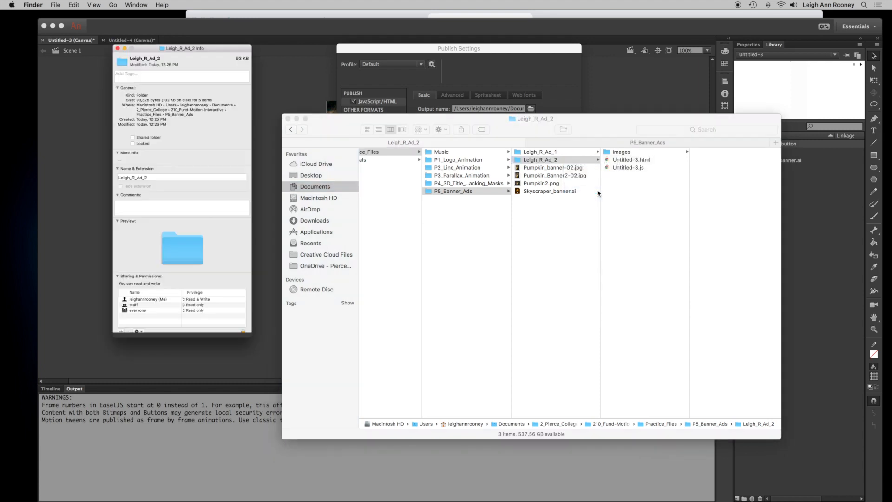
drag(99, 21, 460, 55)
drag(444, 118, 431, 118)
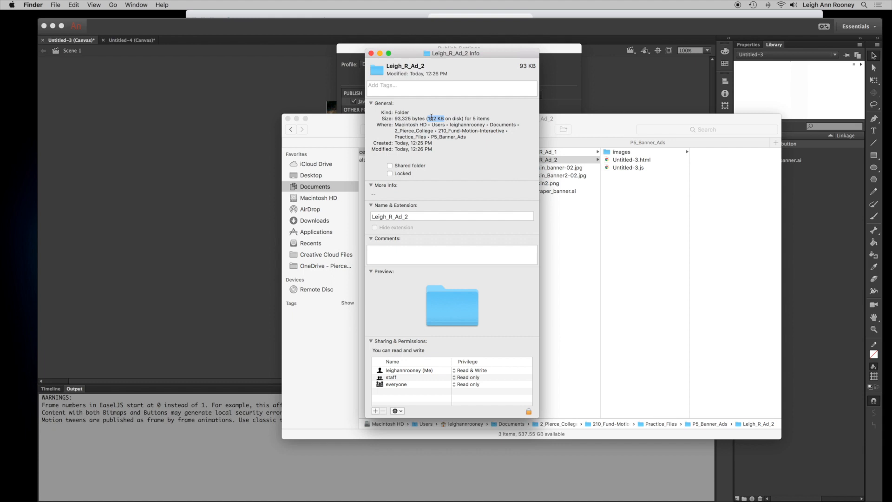
click(370, 53)
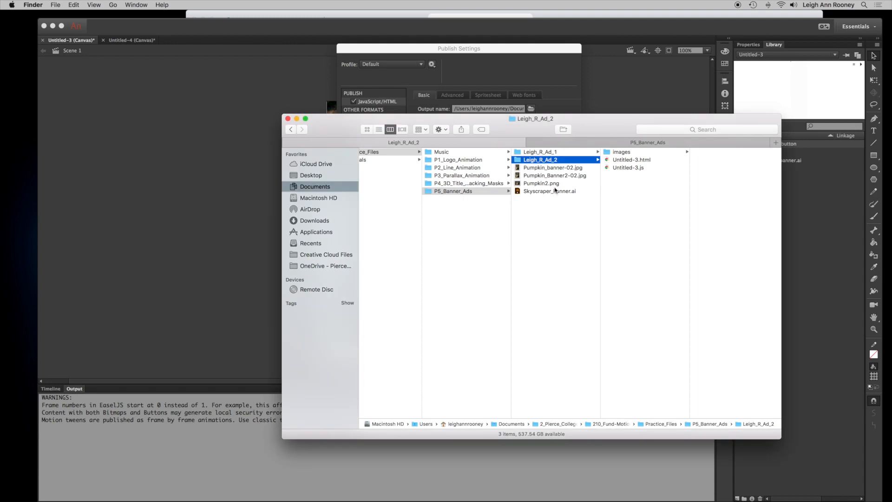
click(665, 161)
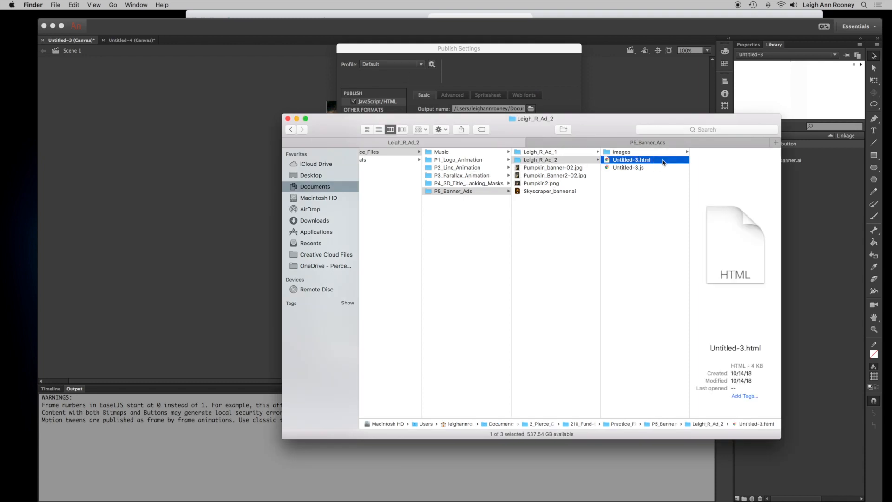
click(584, 161)
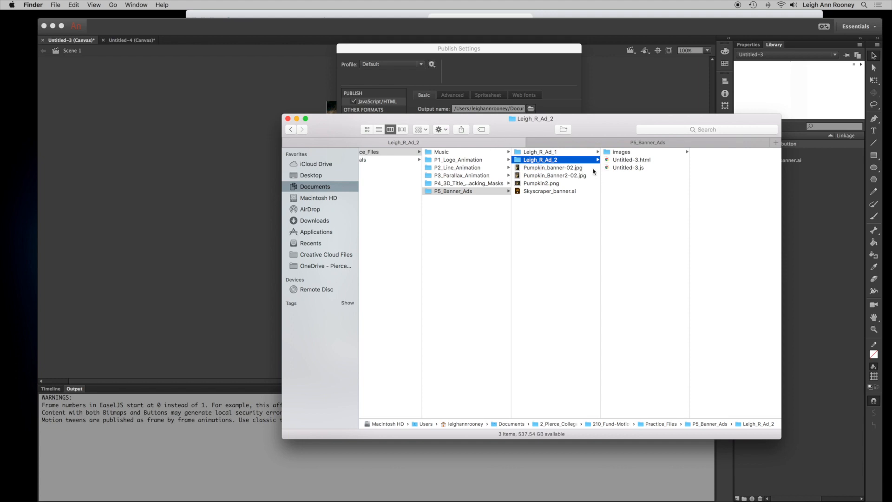
drag(591, 131, 586, 138)
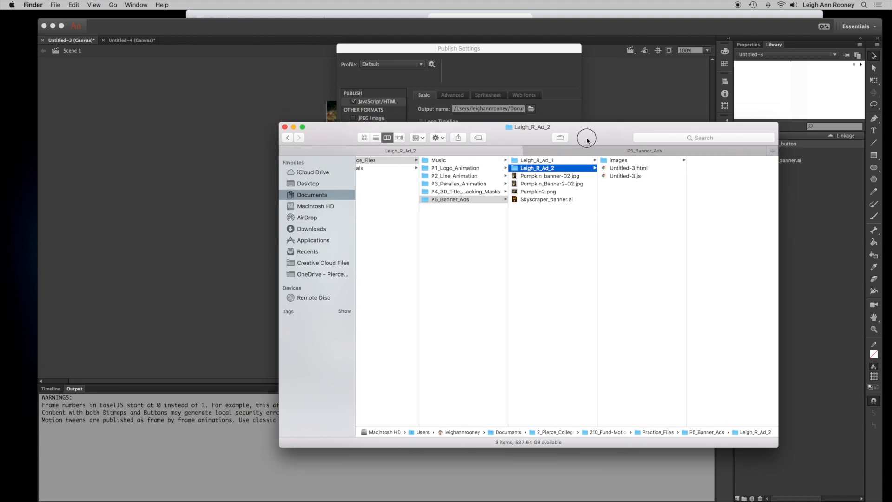